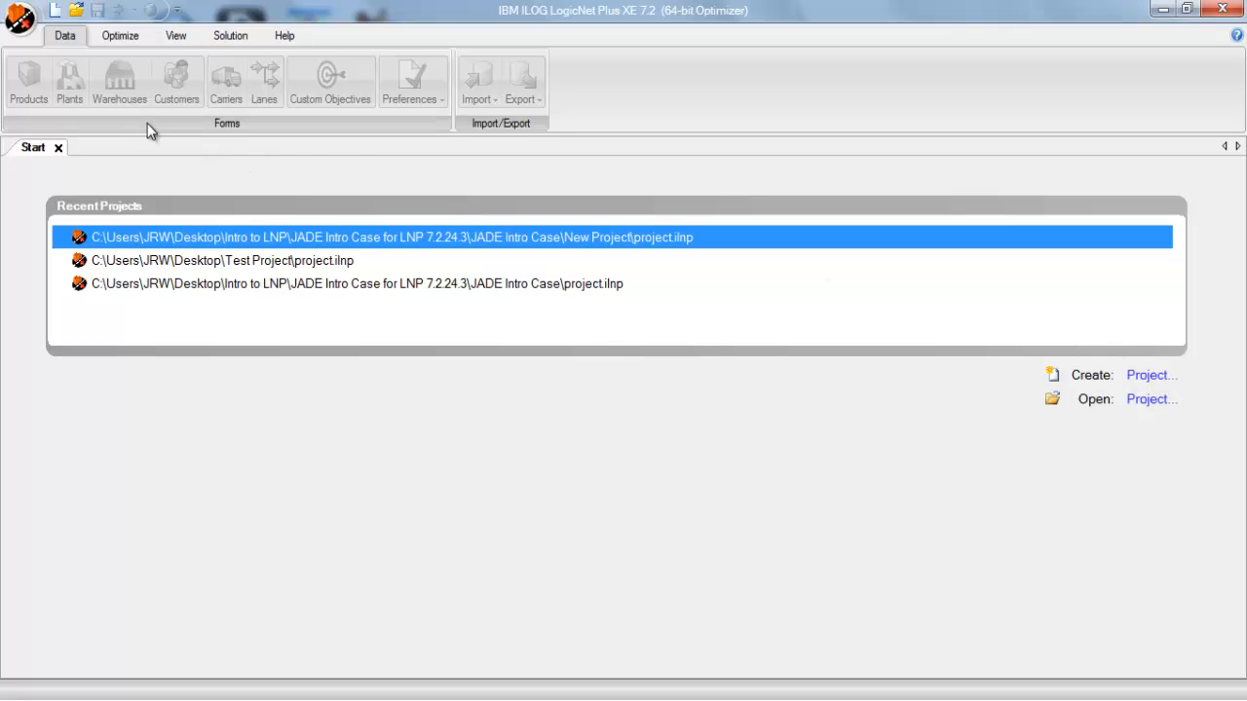
- Create a new project saved as project.ilnp inside a new folder named New Project in the LNP Tutorial folder
left_click(22, 24)
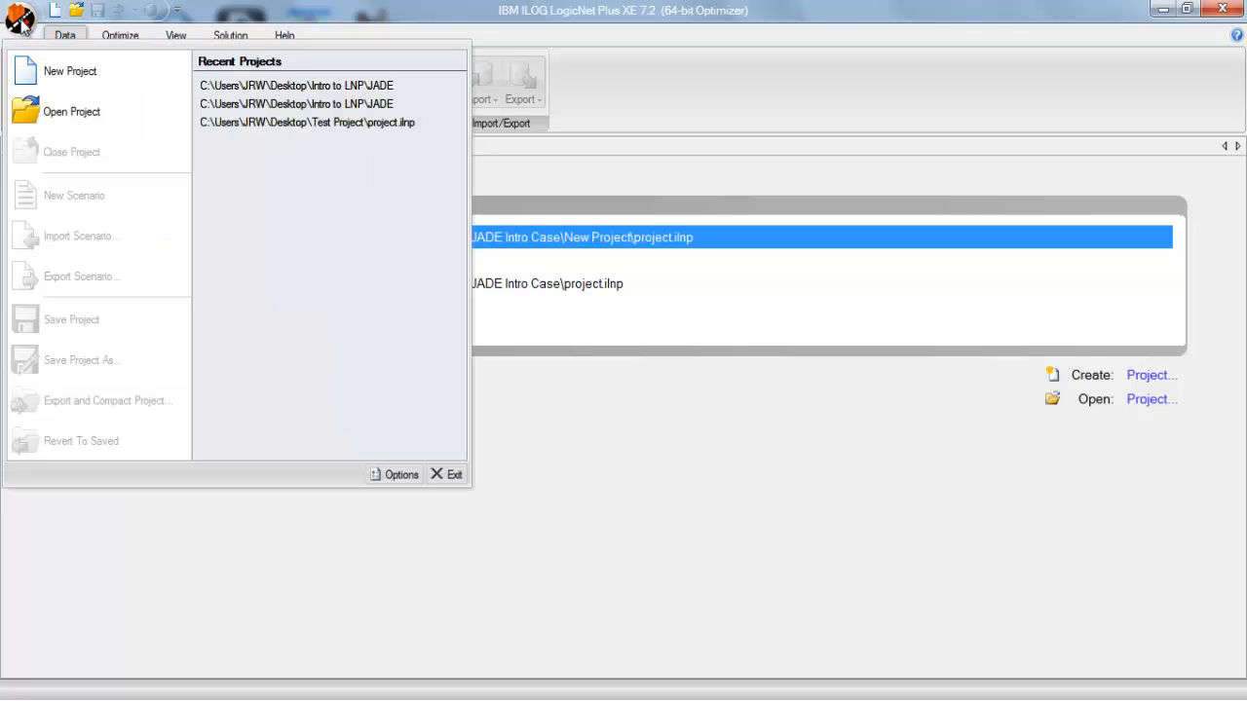
left_click(96, 76)
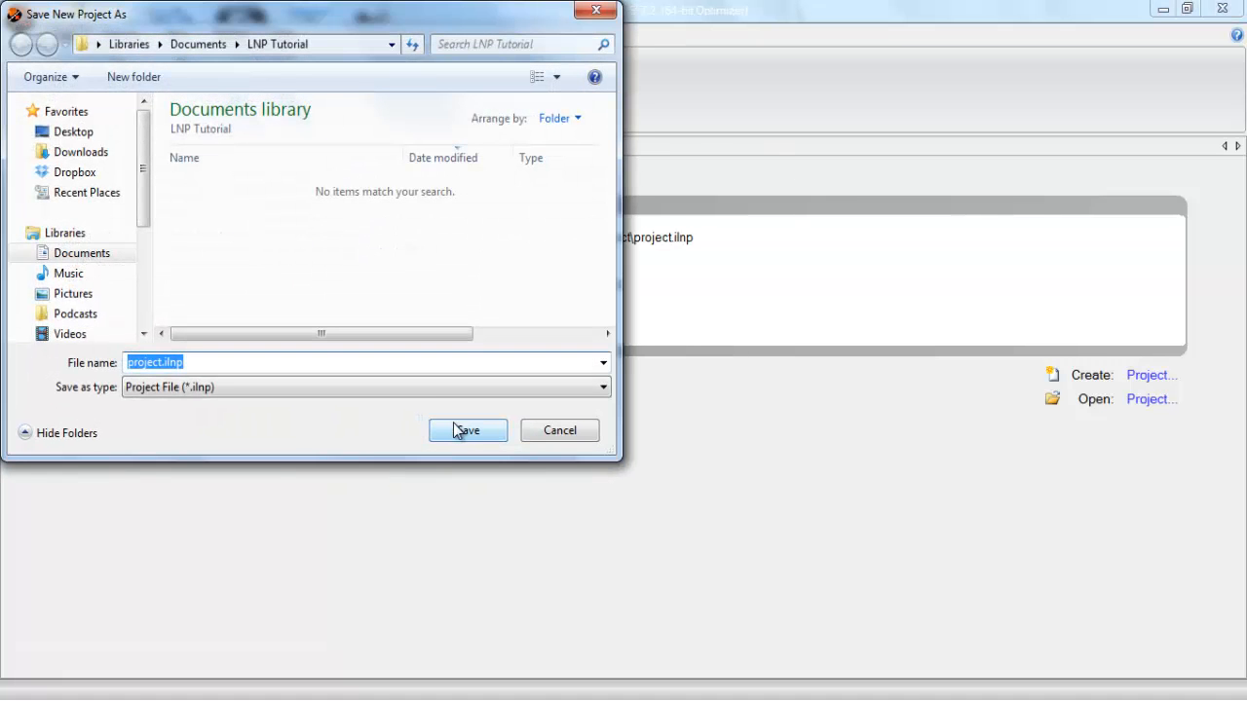
left_click(177, 196)
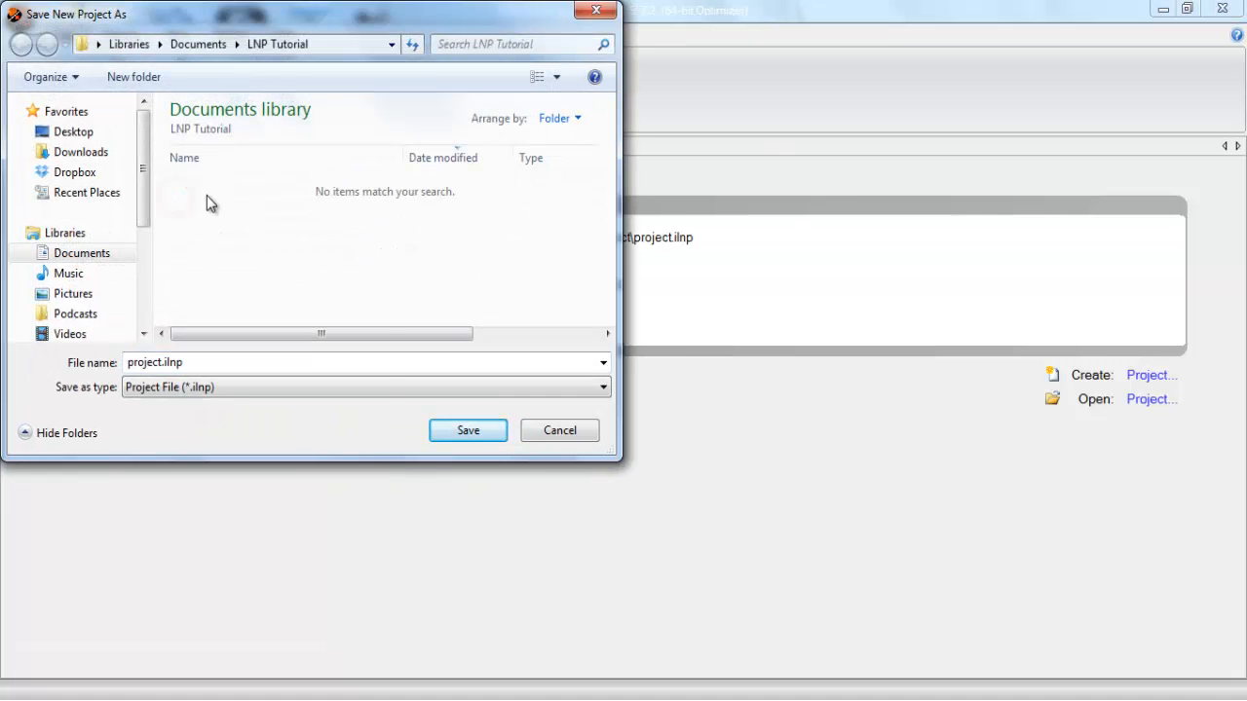
right_click(207, 196)
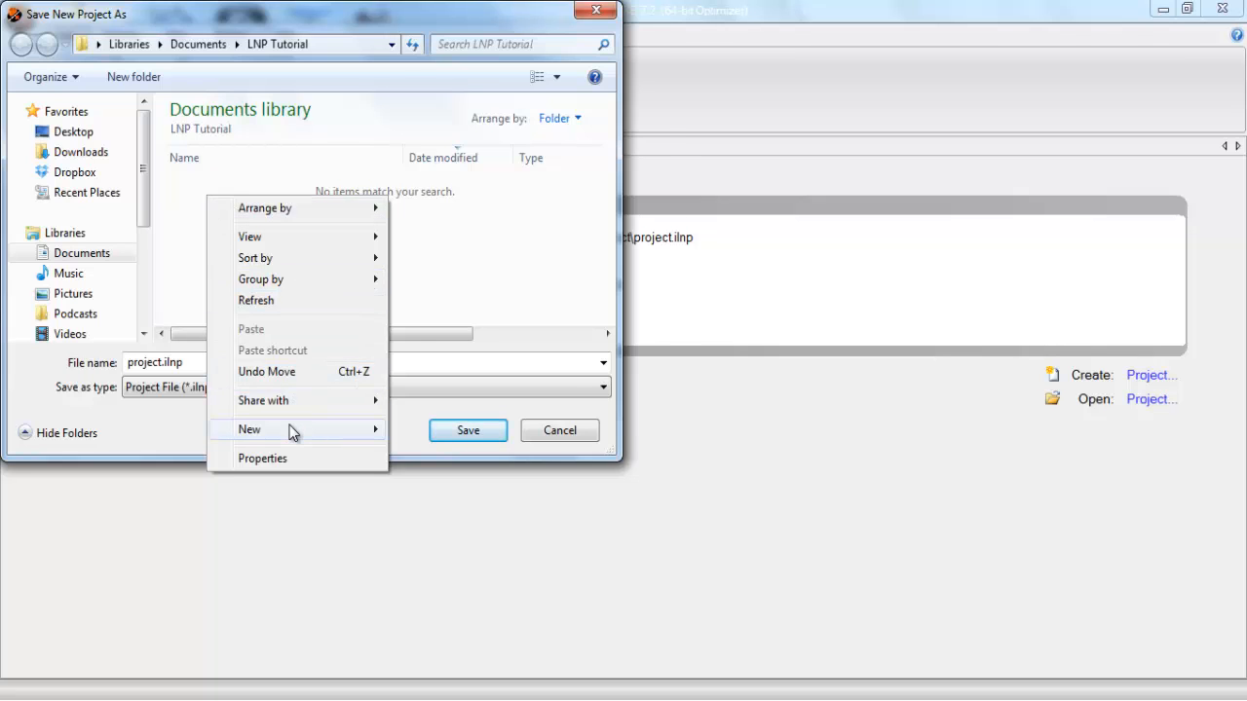
mouse_move(316, 429)
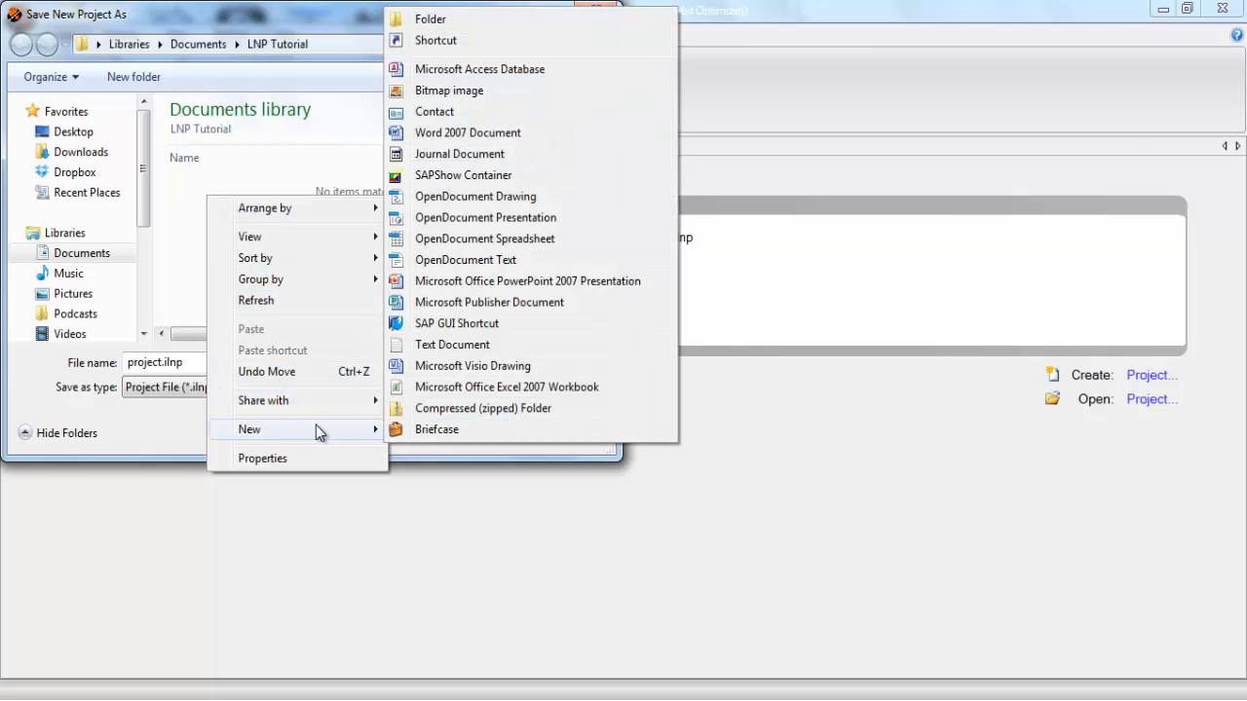
left_click(474, 20)
type("N")
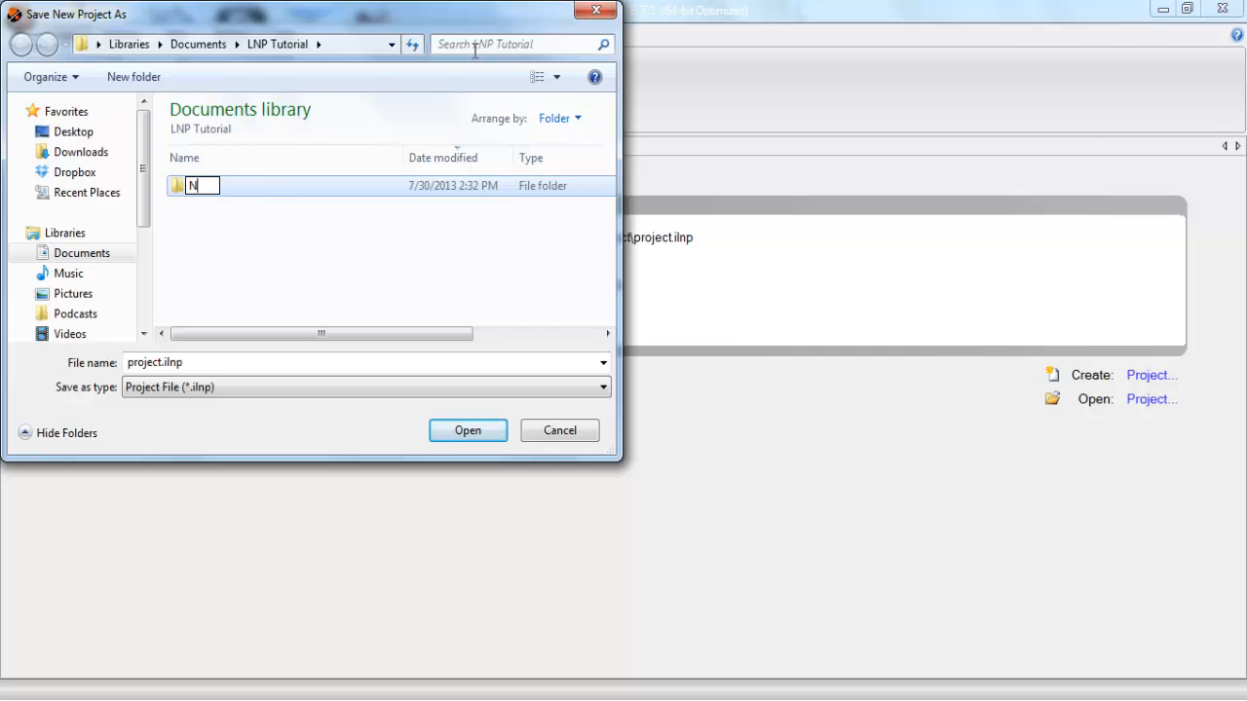
type("ew Project")
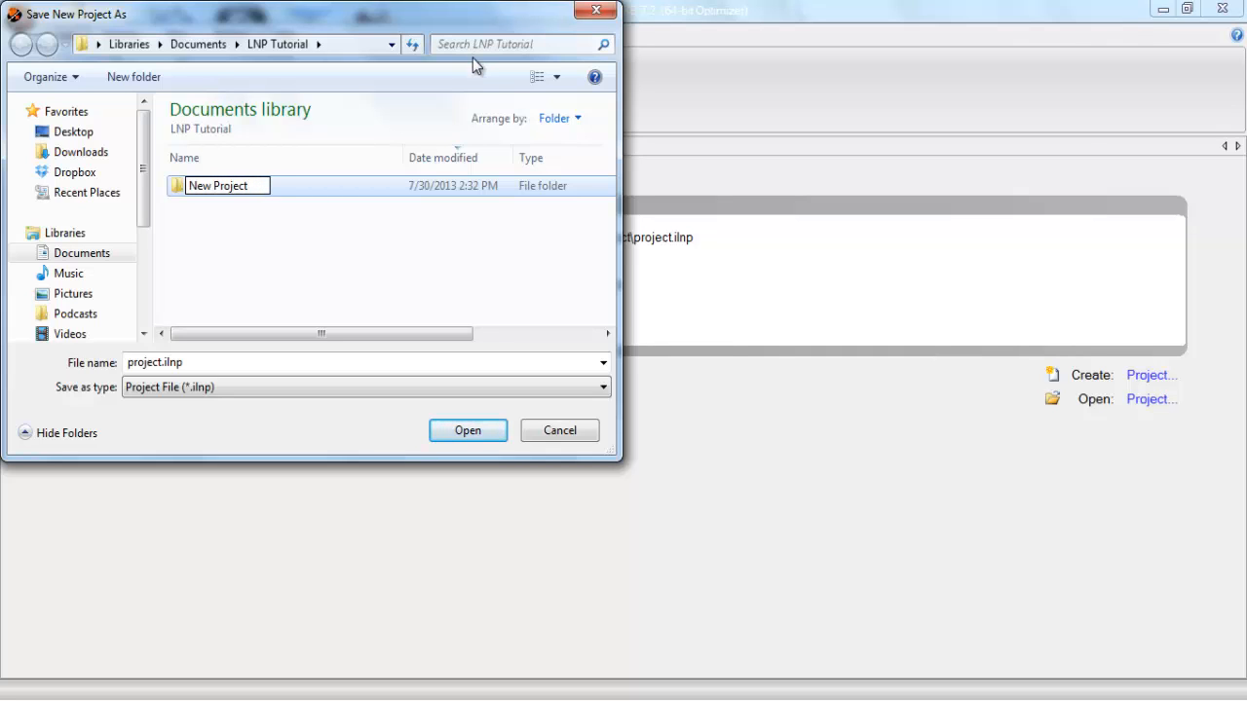
key("Return")
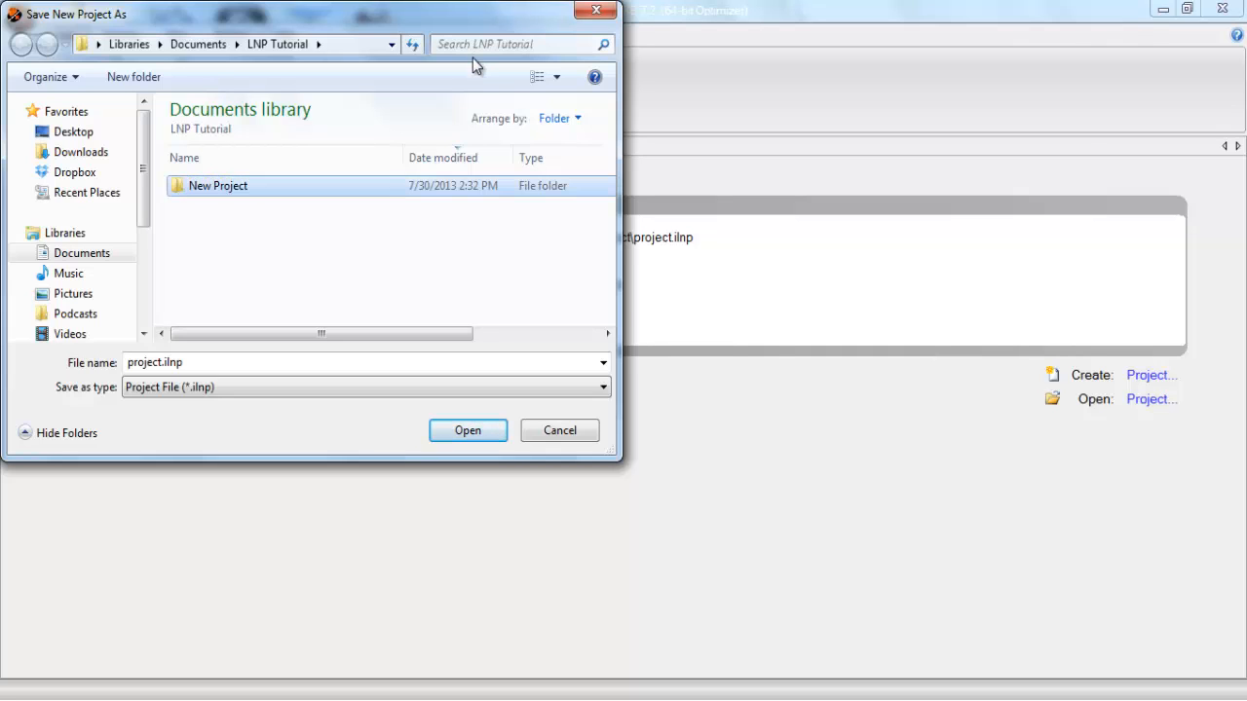
double_click(216, 188)
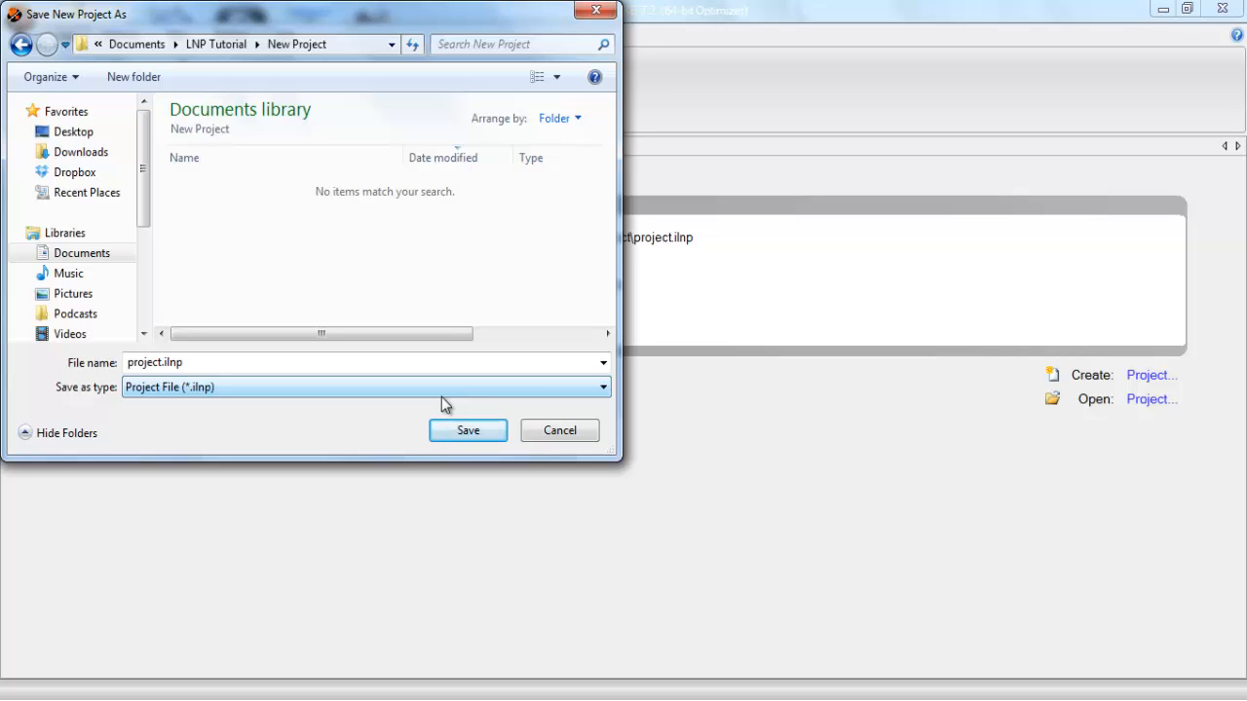
left_click(447, 438)
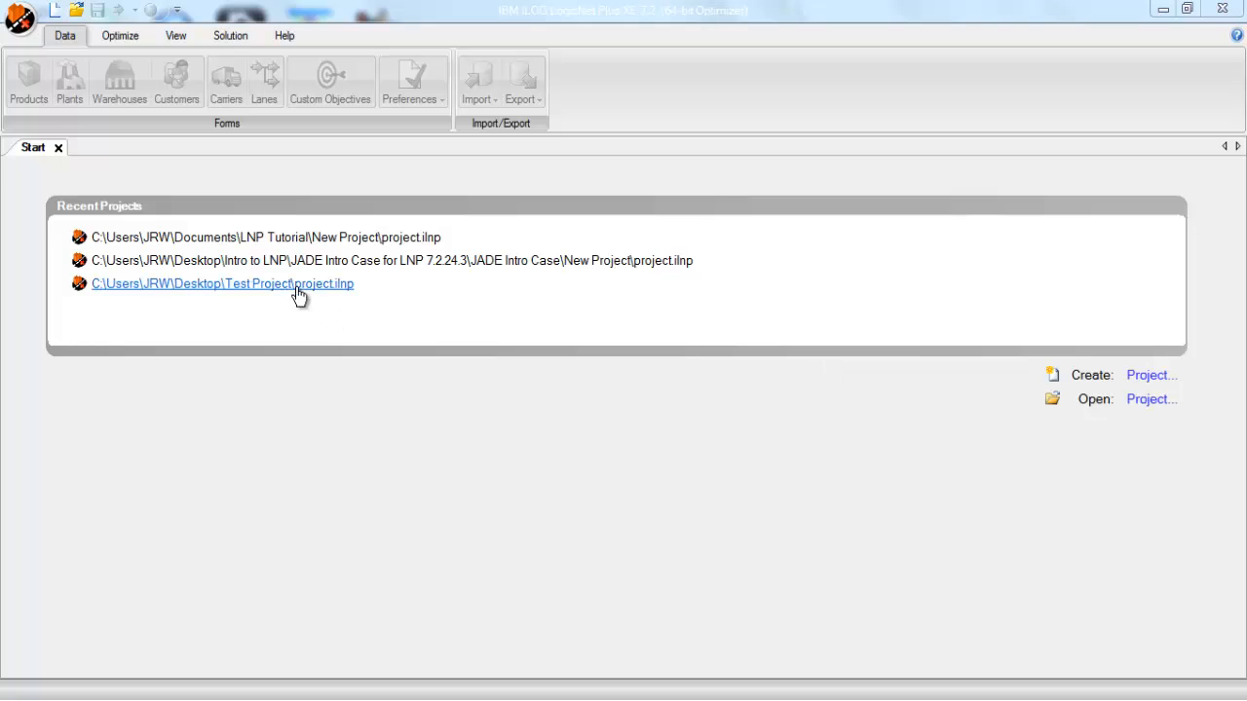
- Open the existing project.ilnp from the New Project folder in LNP Tutorial
left_click(21, 19)
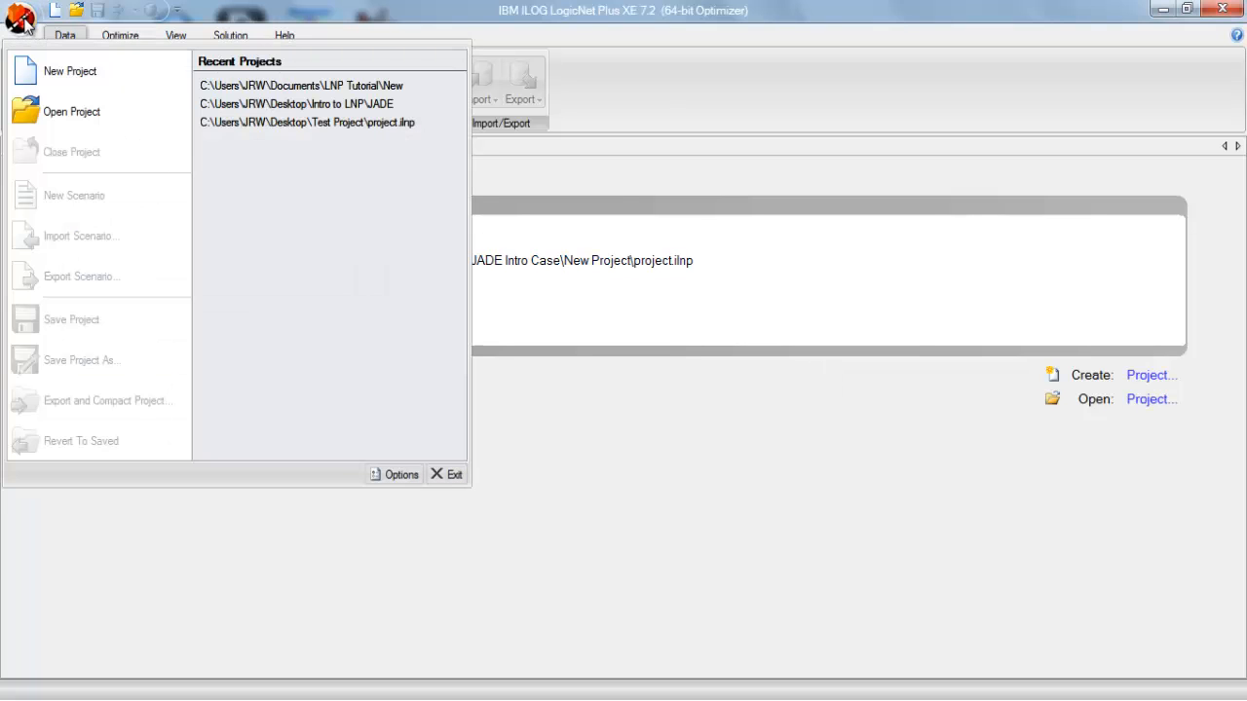
left_click(62, 113)
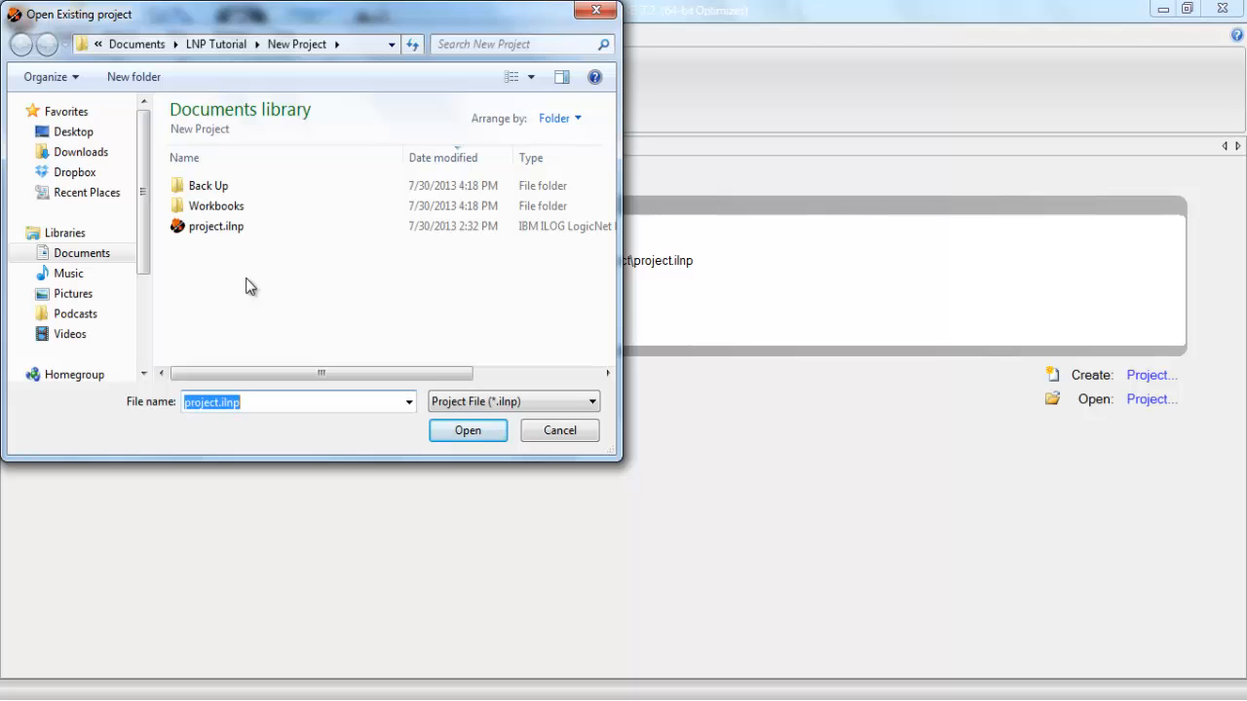
left_click(232, 232)
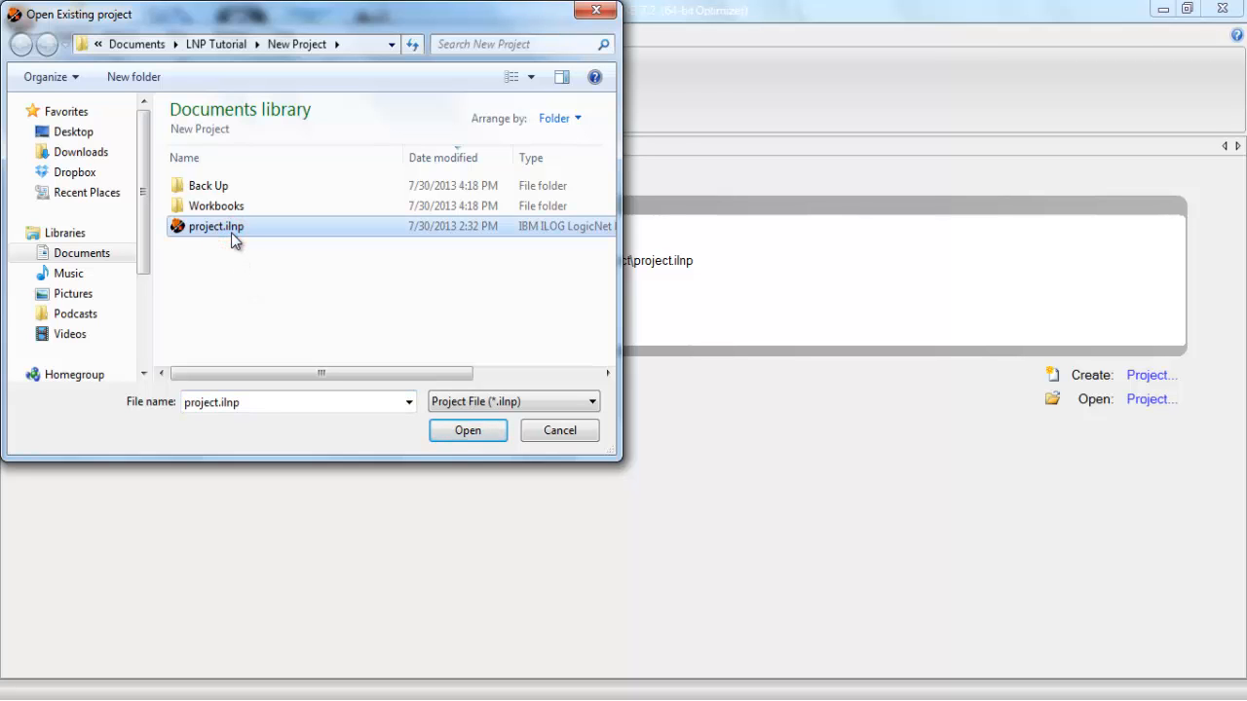
left_click(460, 433)
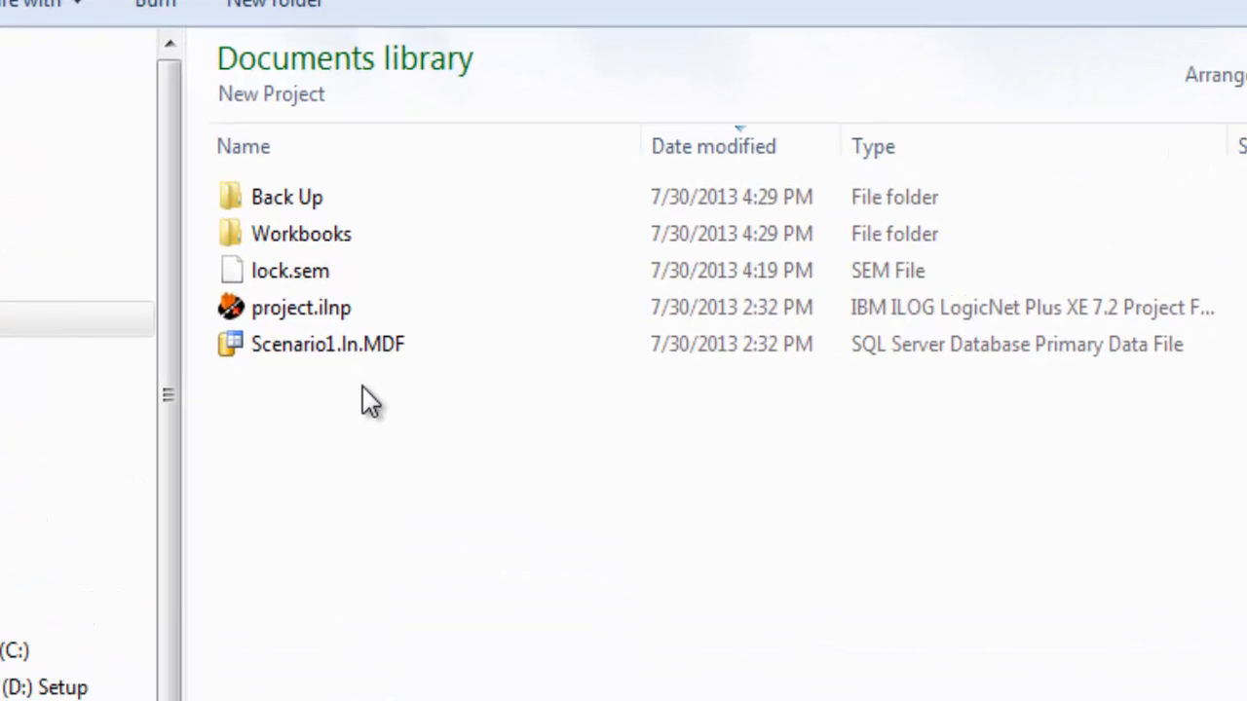
double_click(341, 320)
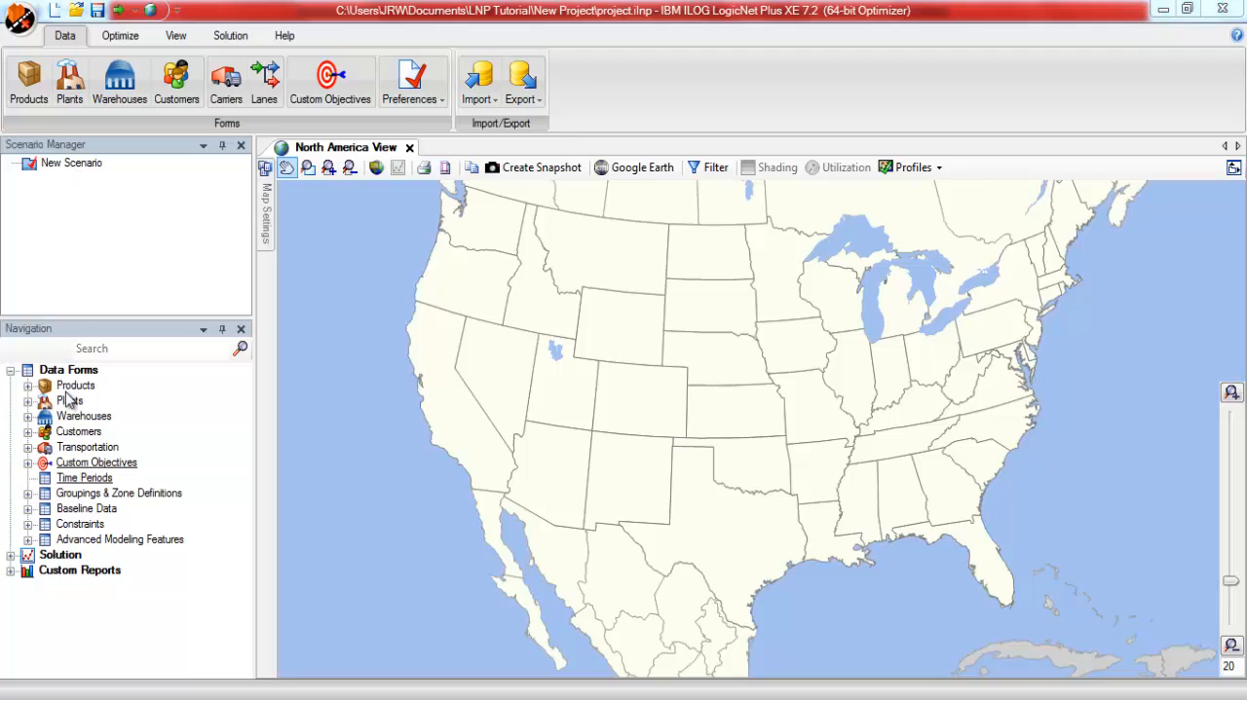
- Review the Products and Plants data forms and the available optimization, visualization, solution report and help commands
left_click(28, 386)
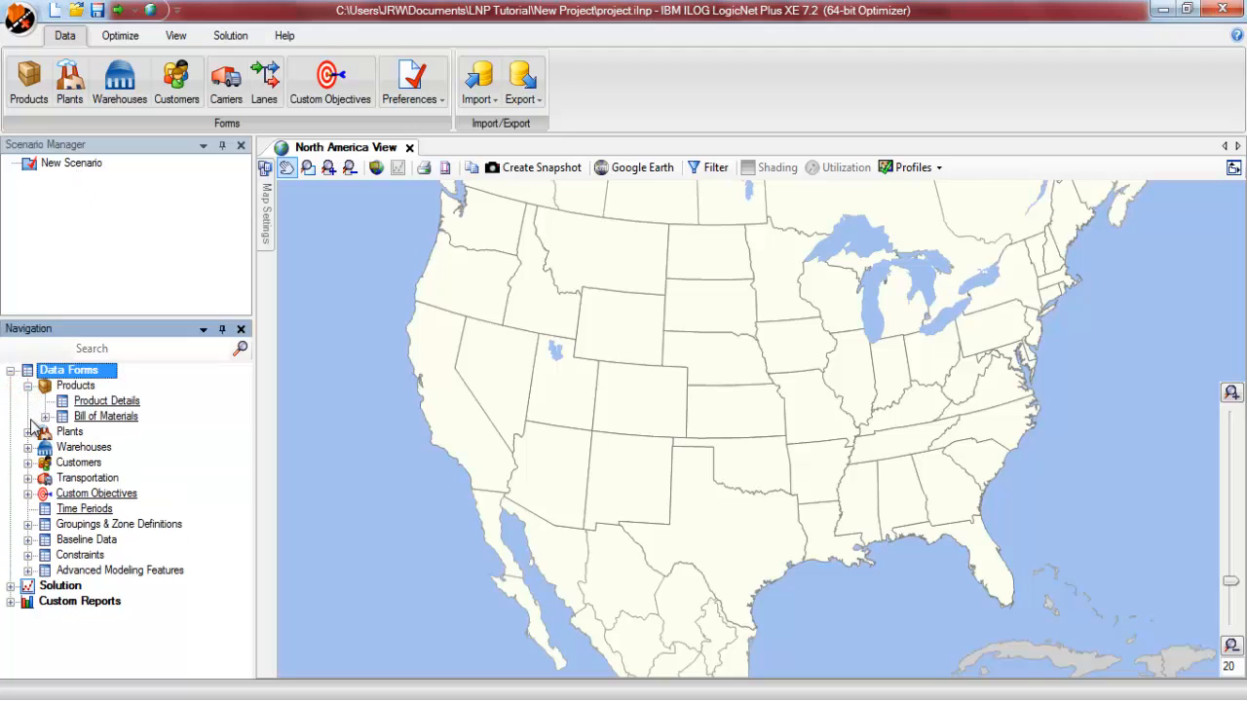
left_click(28, 432)
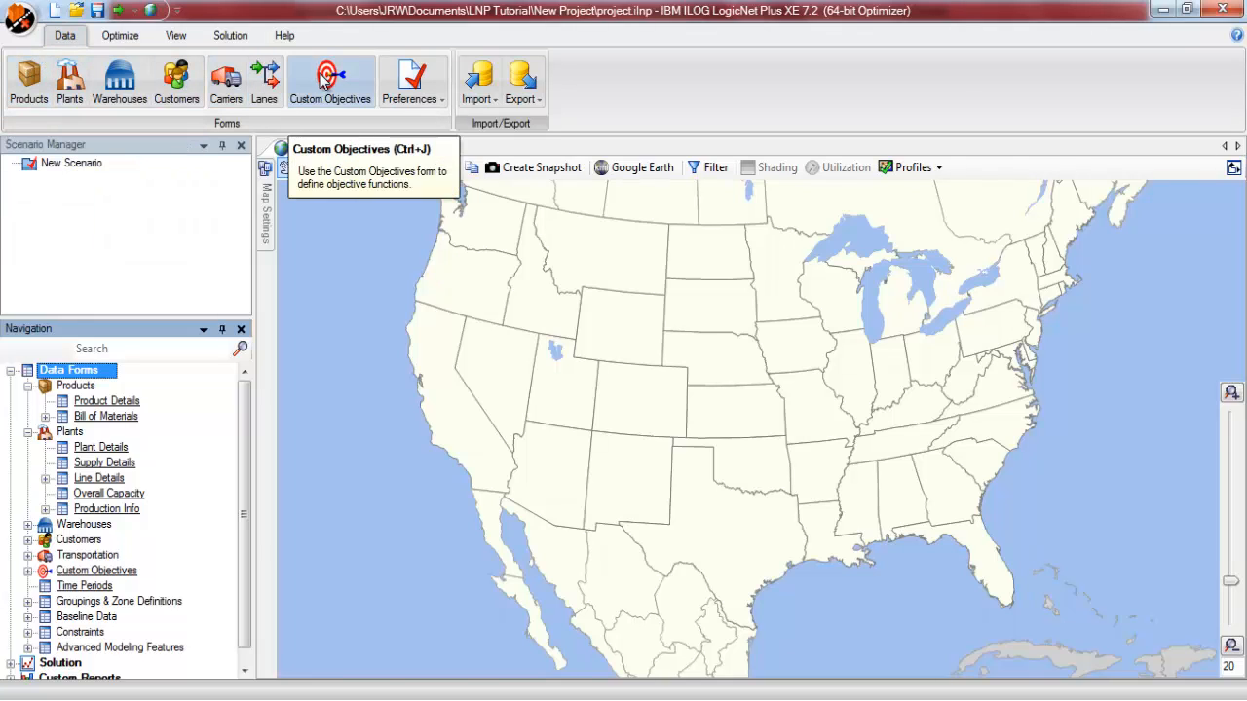
left_click(120, 37)
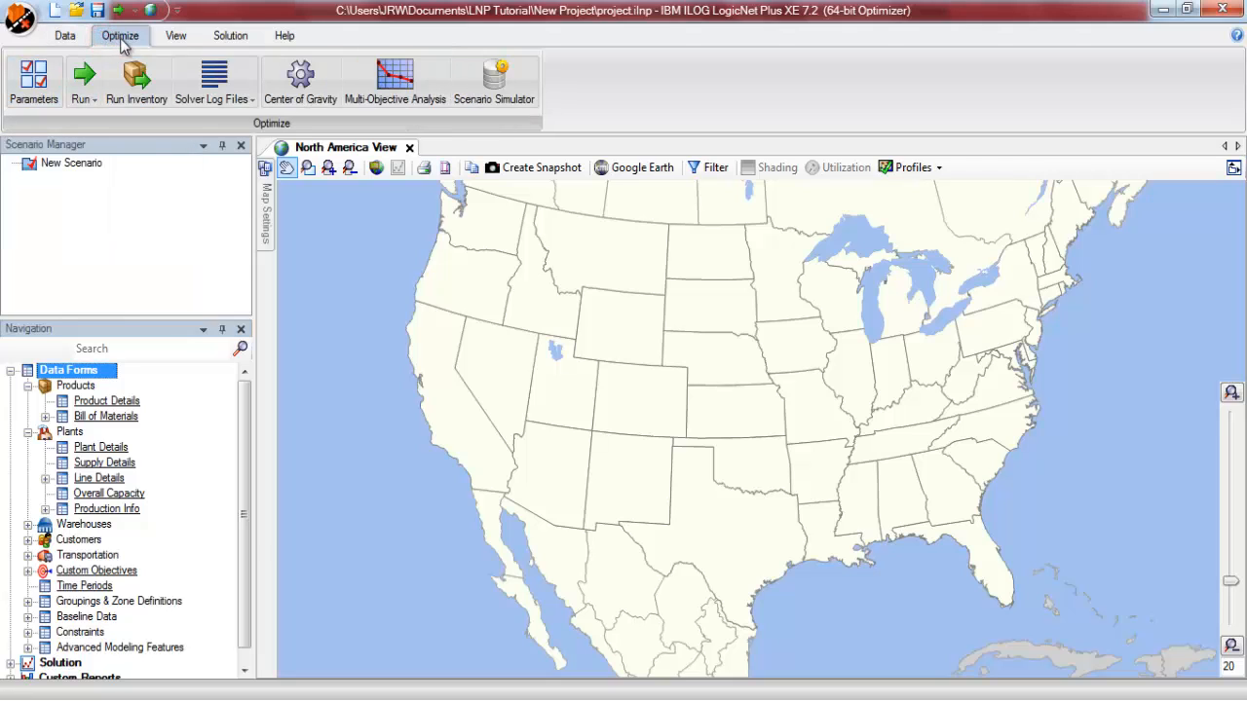
left_click(175, 36)
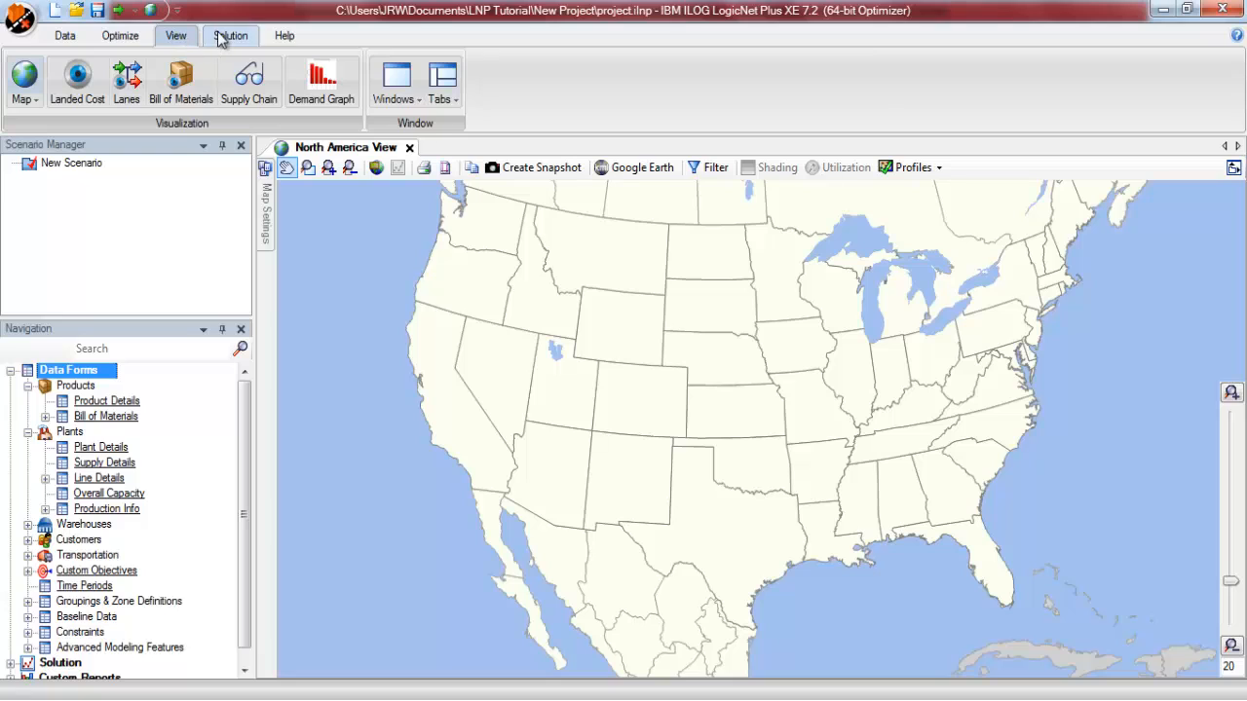
left_click(220, 37)
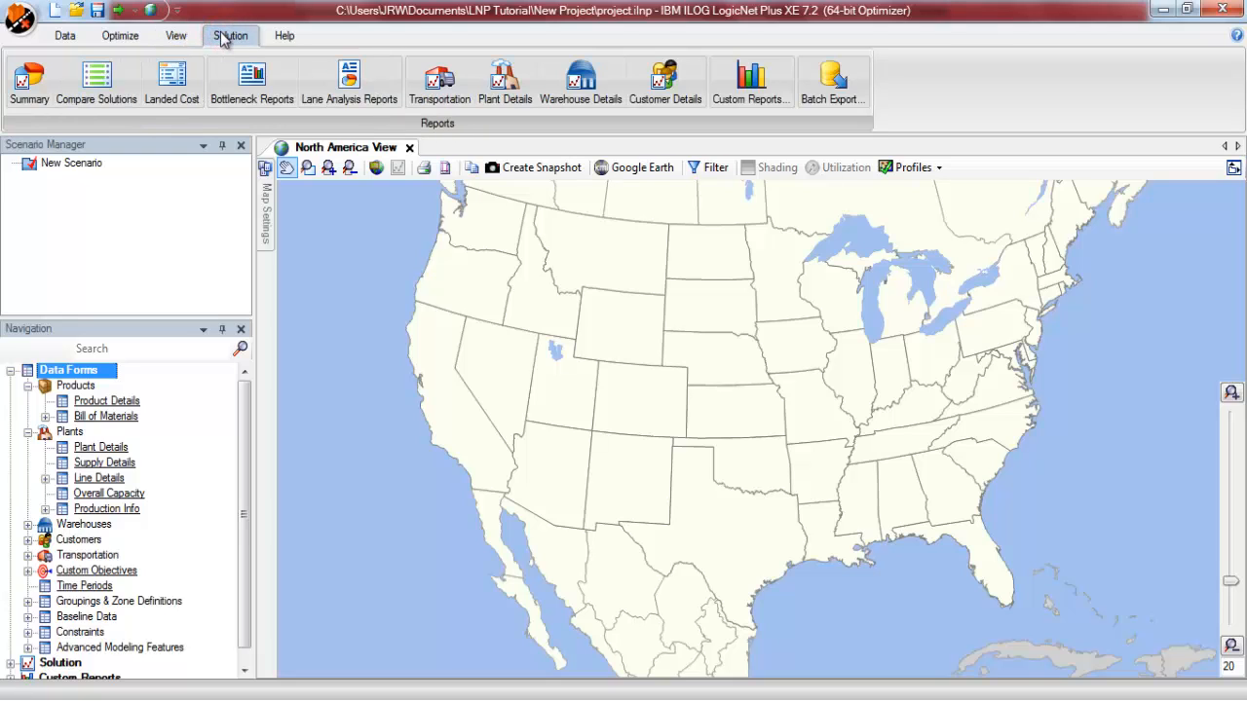
left_click(280, 36)
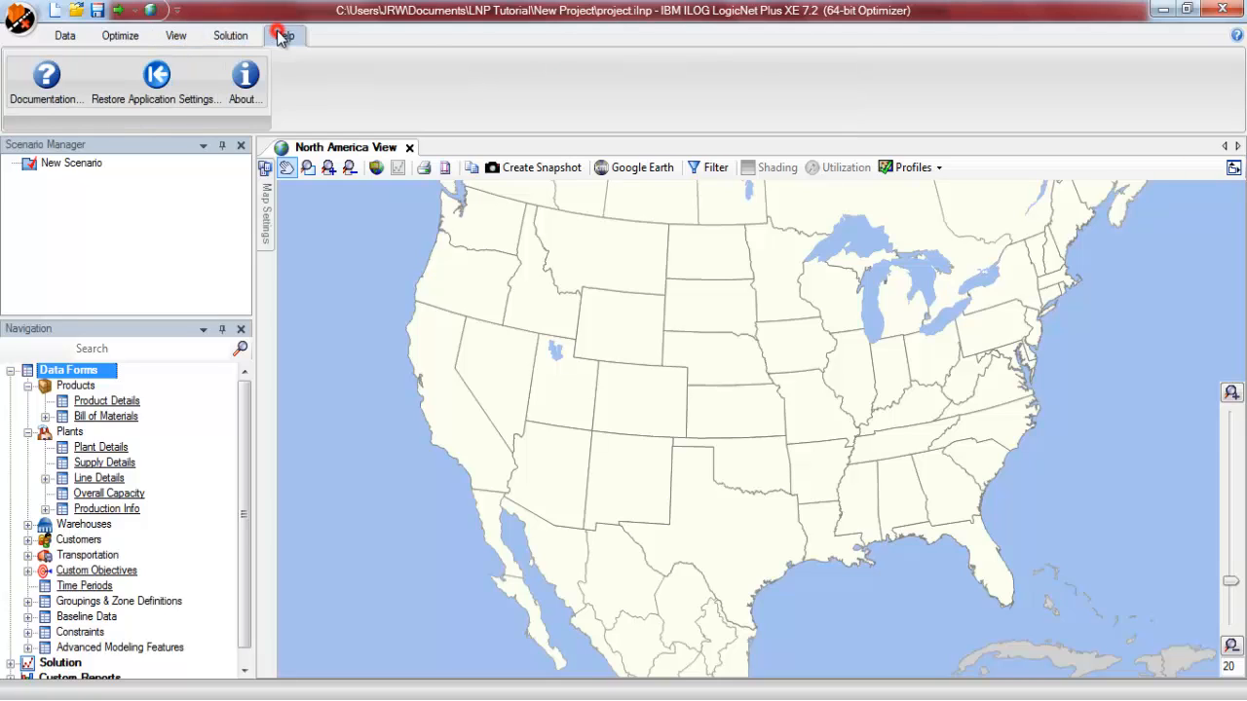
left_click(64, 35)
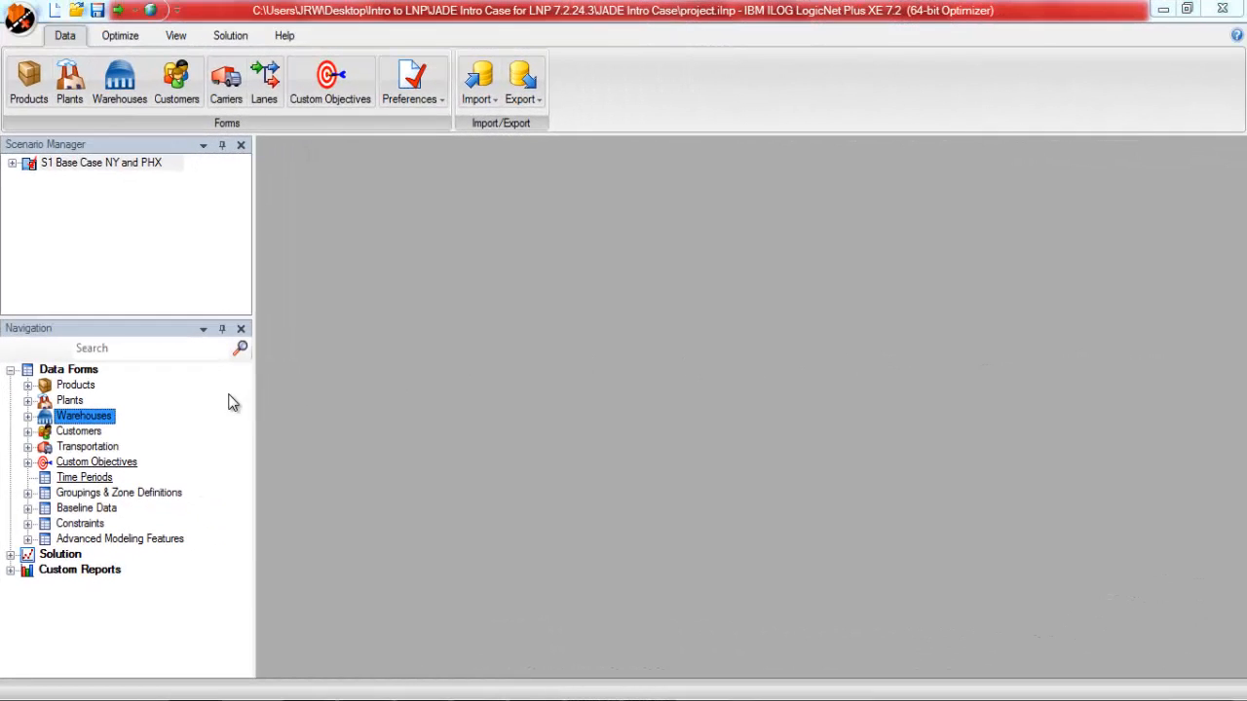
- List the Warehouses and Customers data forms of the JADE Intro Case project and open the customer Demand table
left_click(27, 415)
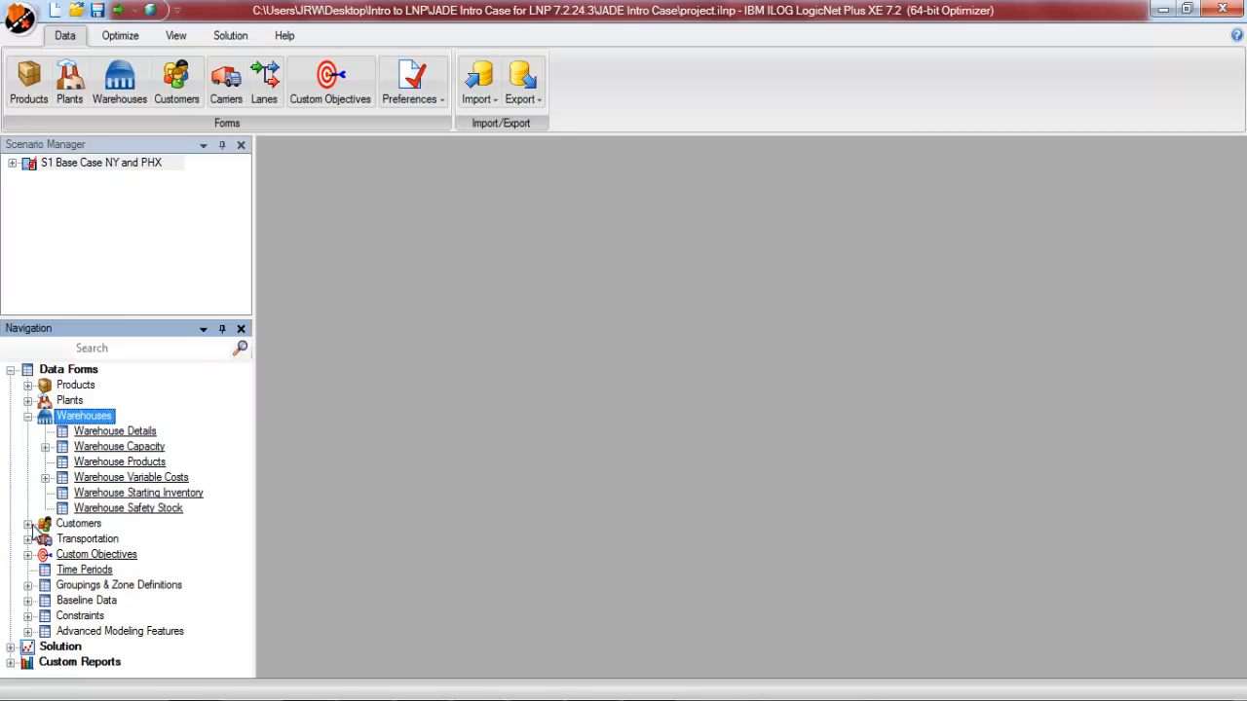
left_click(28, 524)
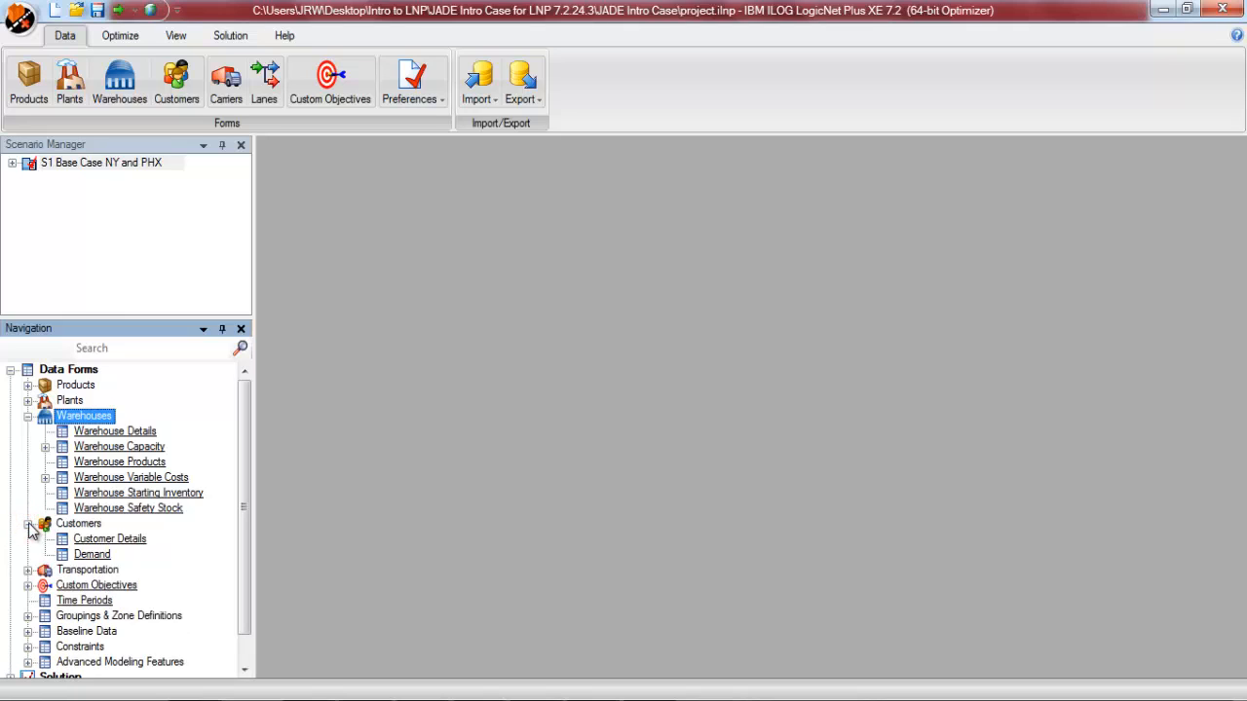
left_click(94, 554)
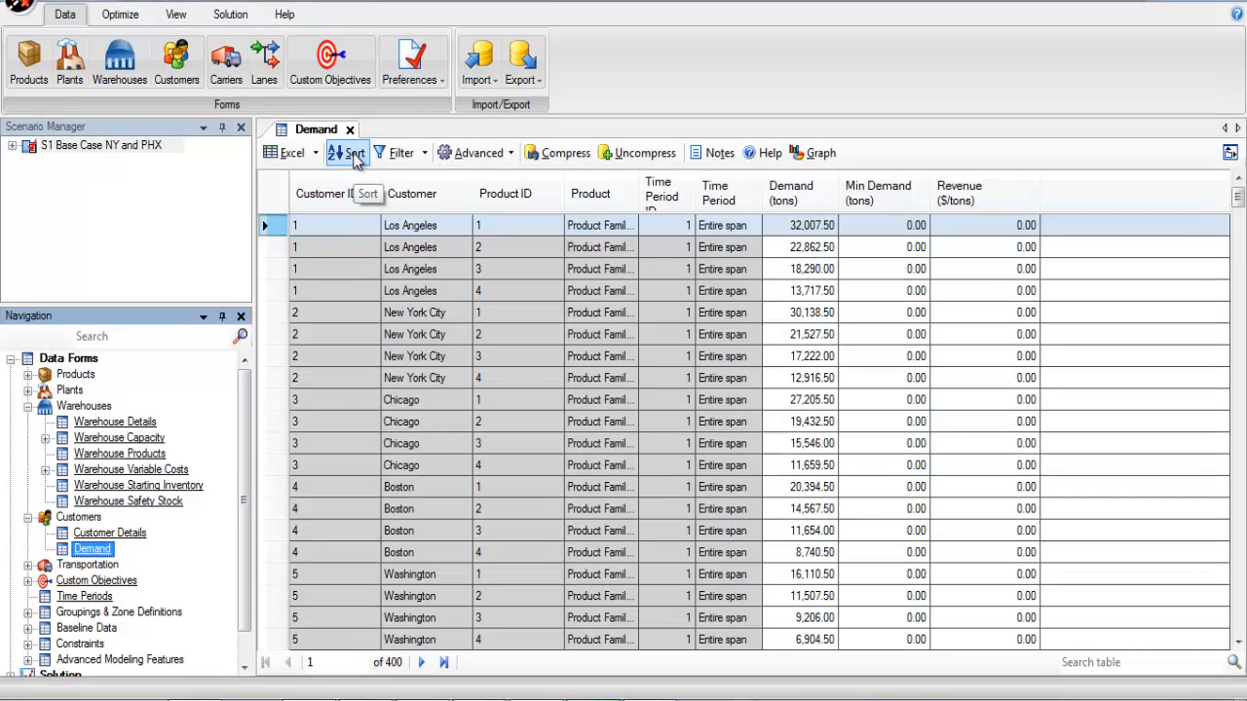
- Sort the Demand table by Customer ID ascending, with Time Period ID ascending as the second sort level
left_click(354, 156)
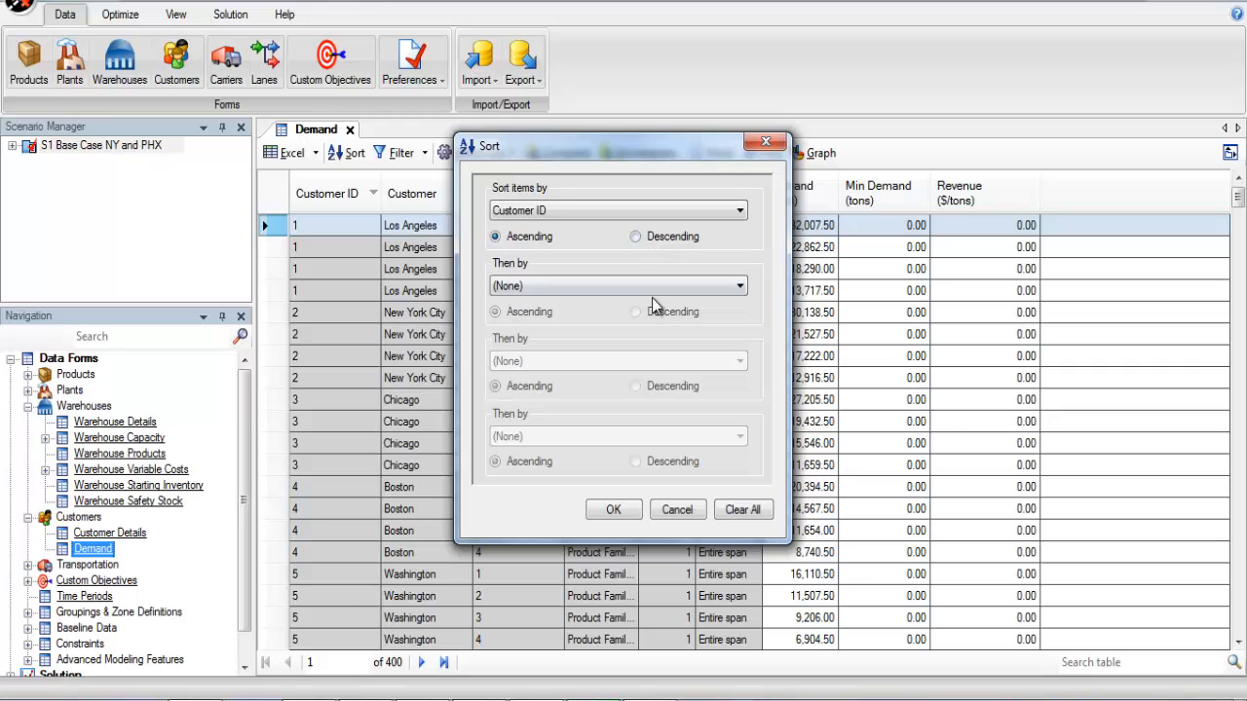
left_click(687, 290)
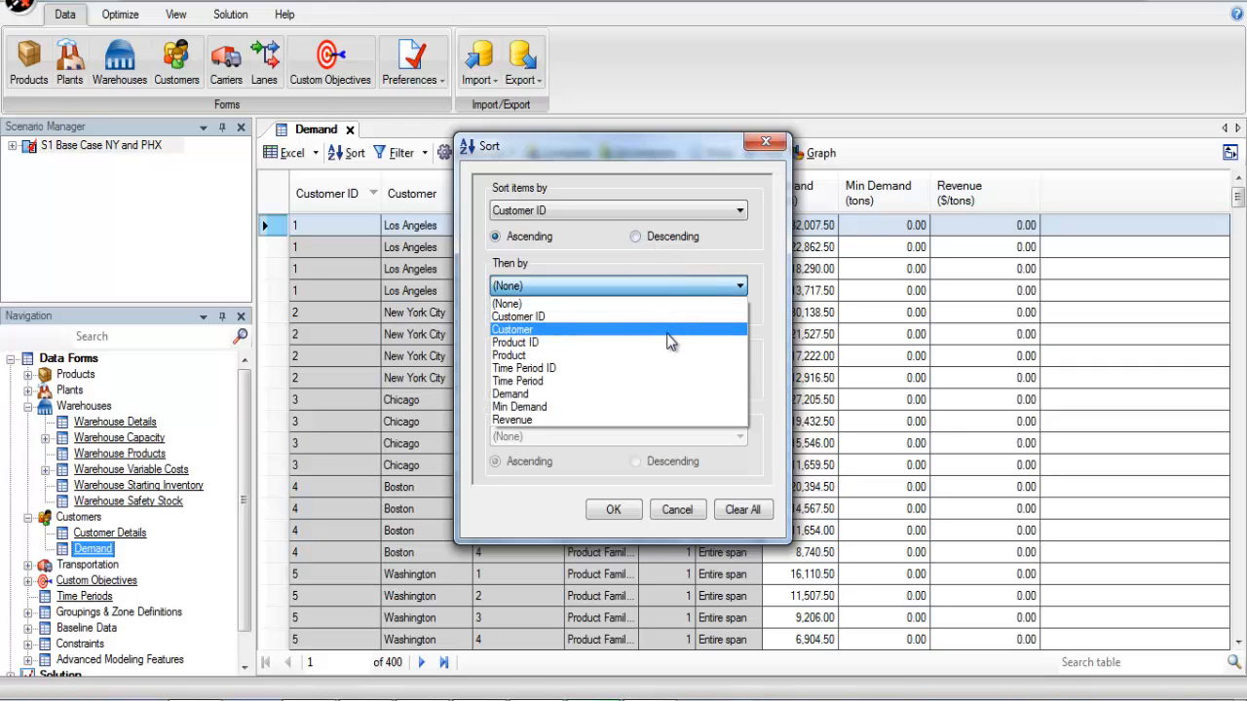
left_click(655, 368)
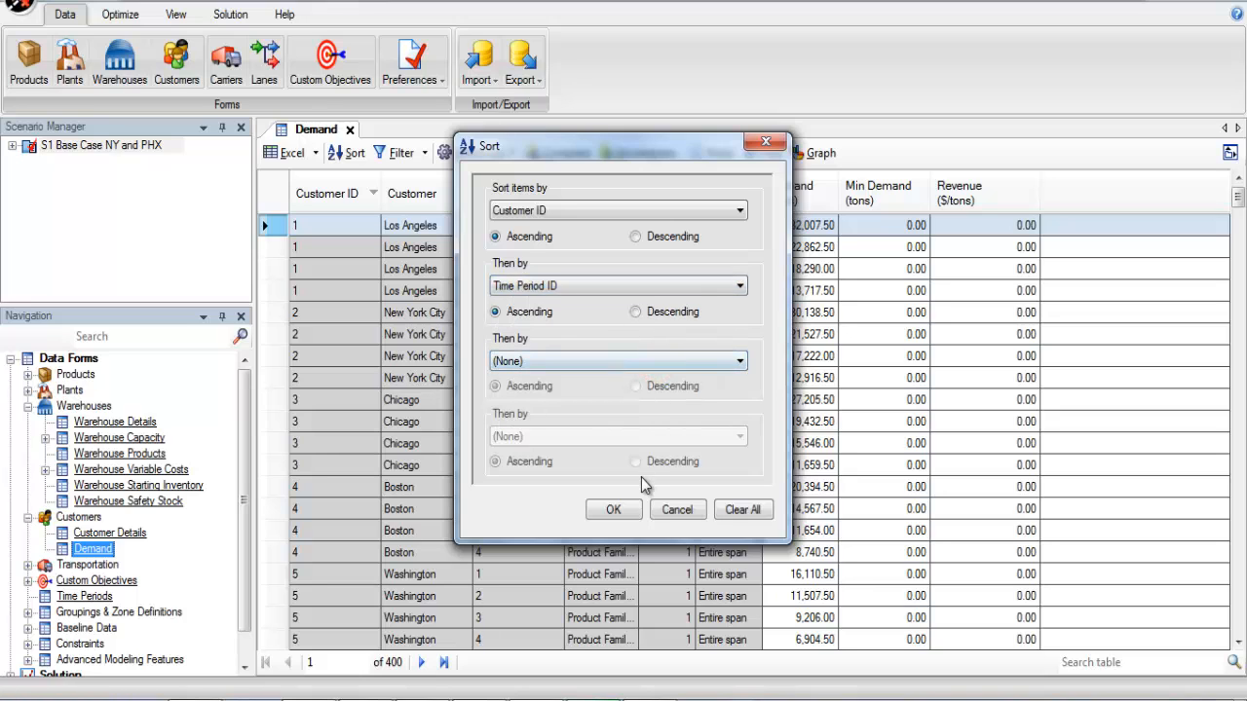
left_click(615, 509)
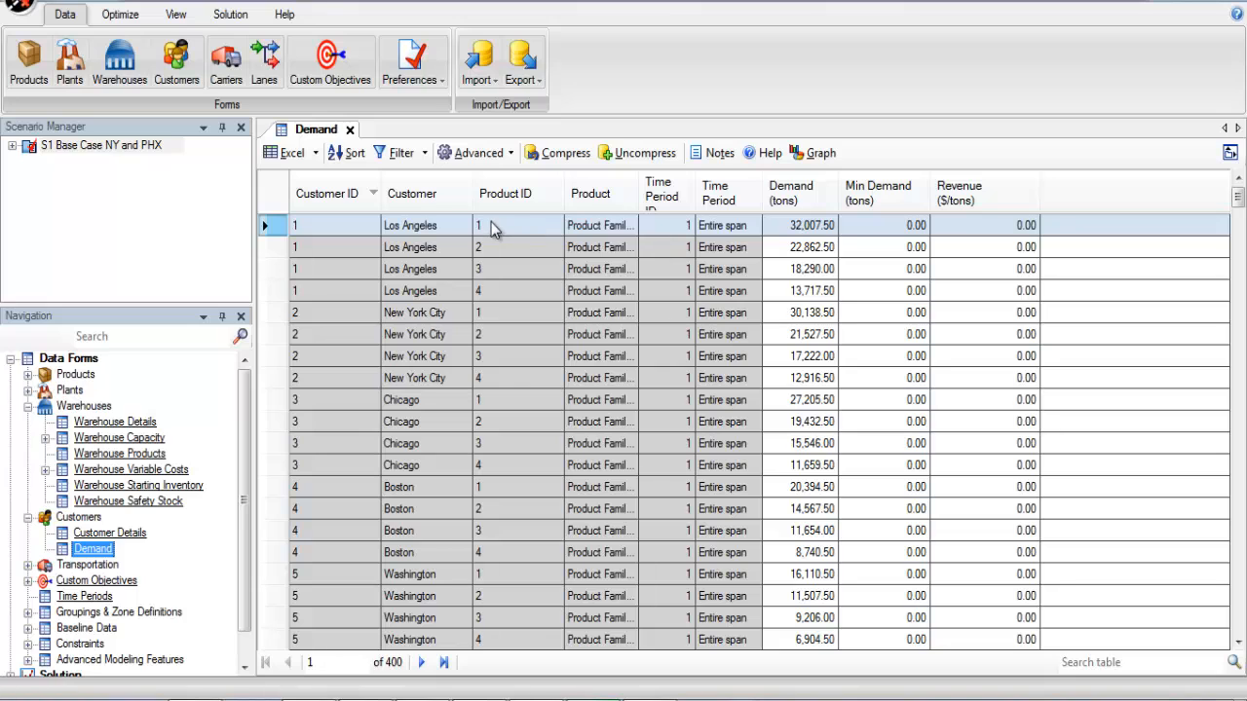
- Filter the Demand table to the records whose Customer ID equals 2
left_click(424, 156)
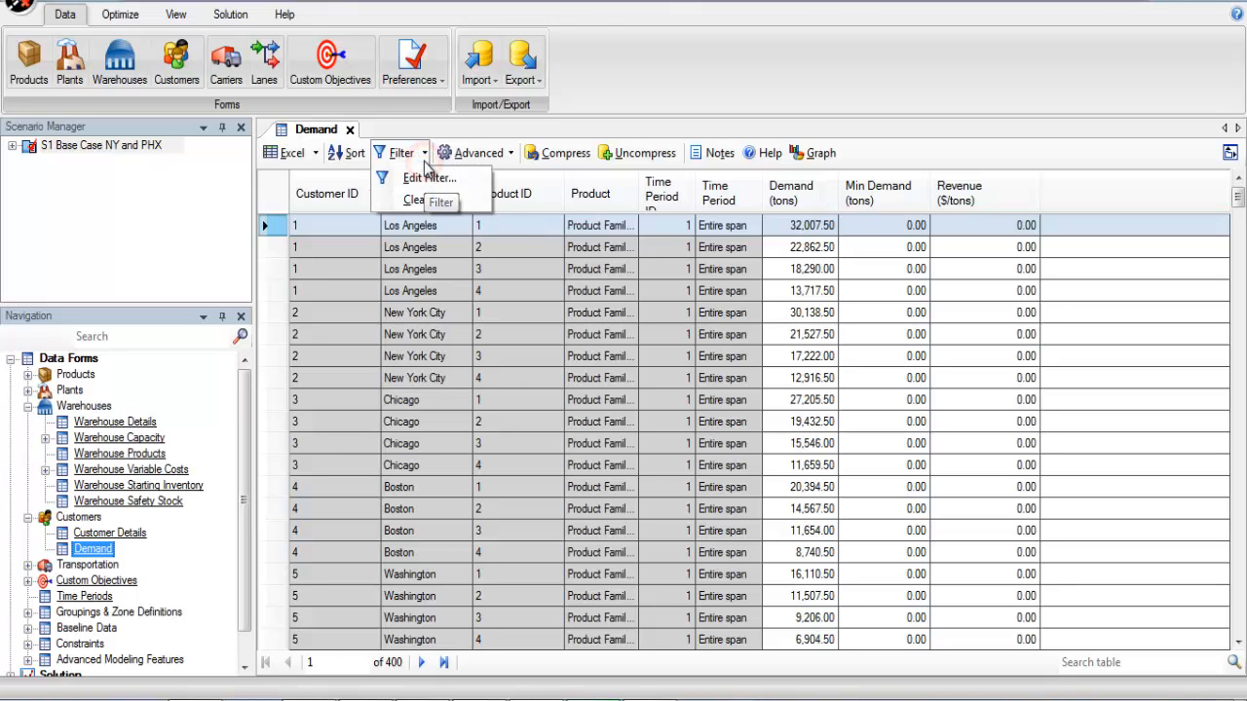
left_click(419, 178)
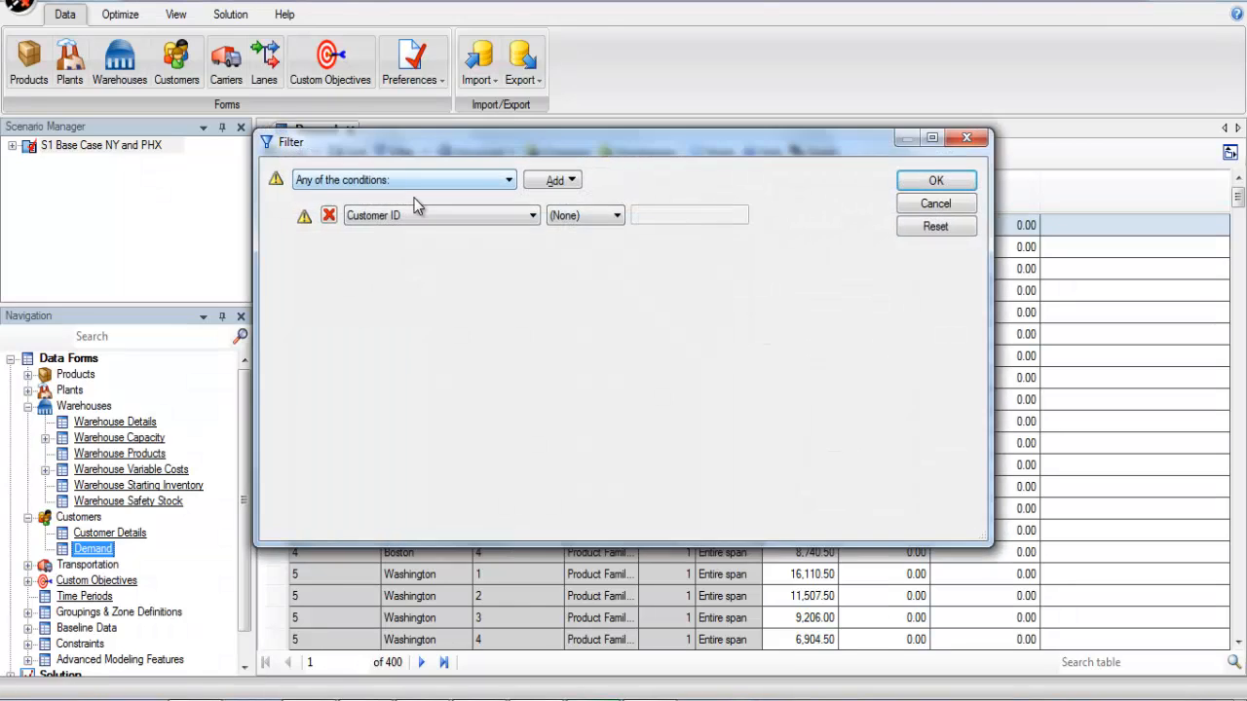
left_click(551, 218)
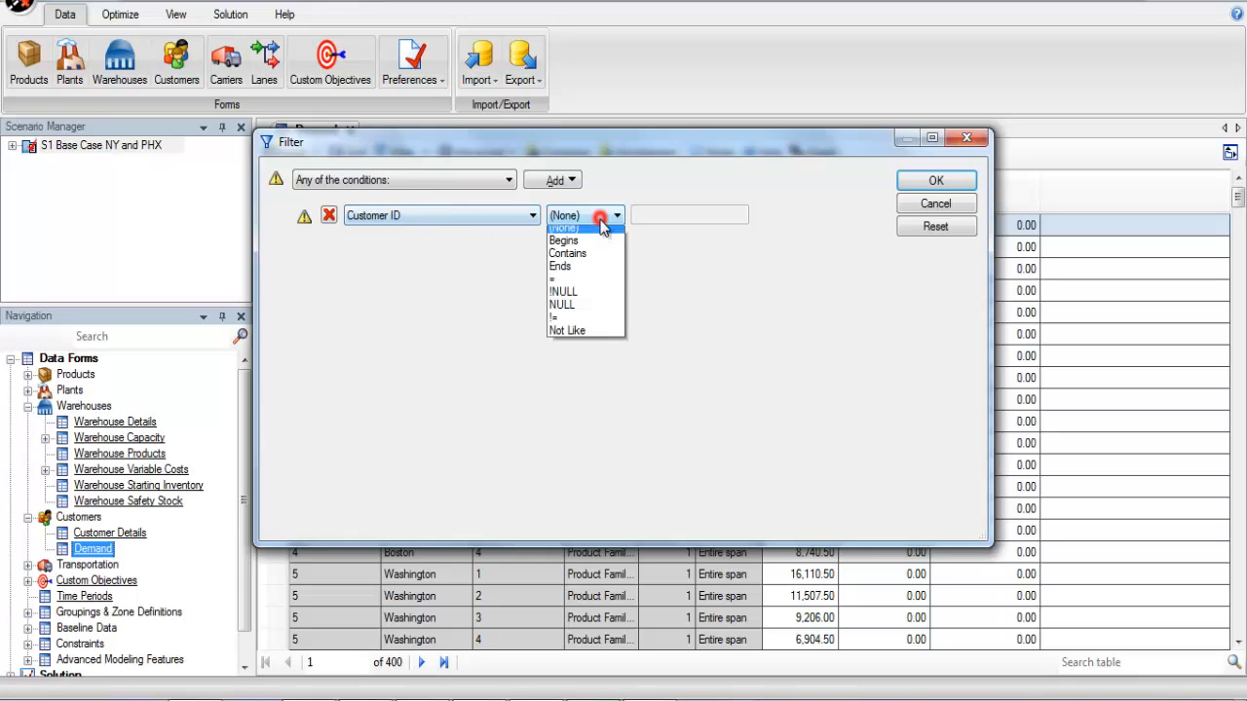
left_click(582, 283)
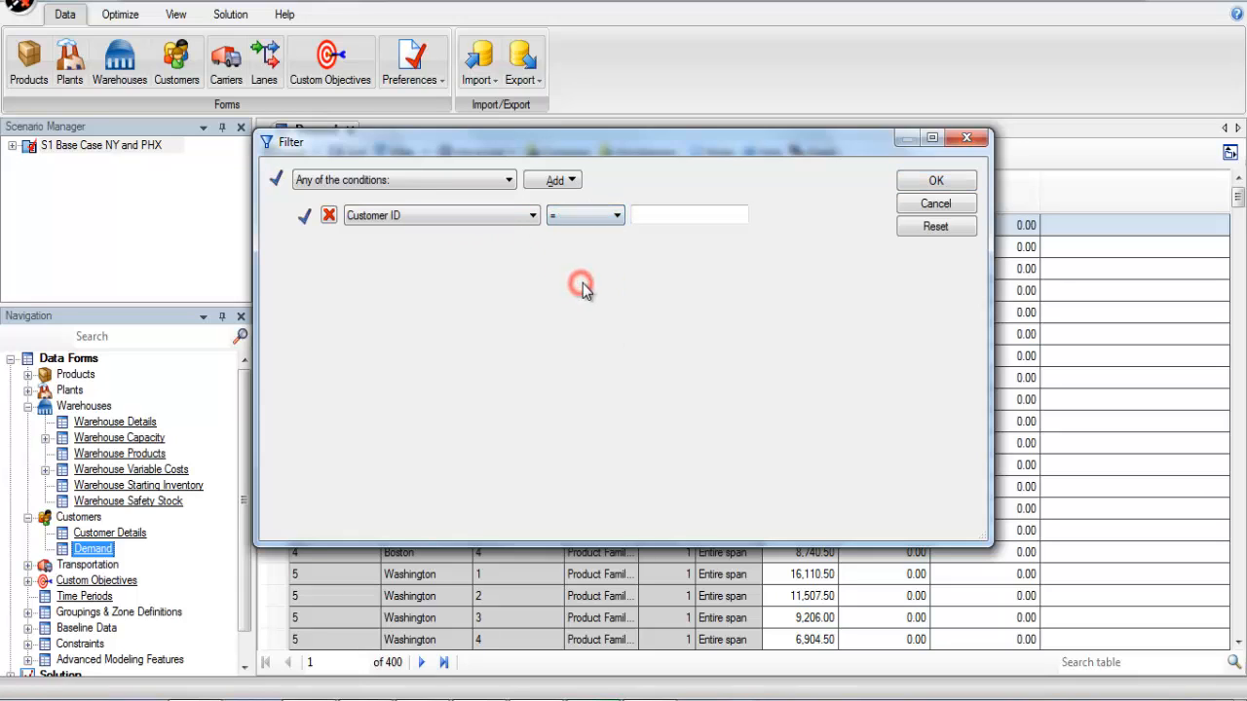
left_click(642, 216)
left_click(930, 182)
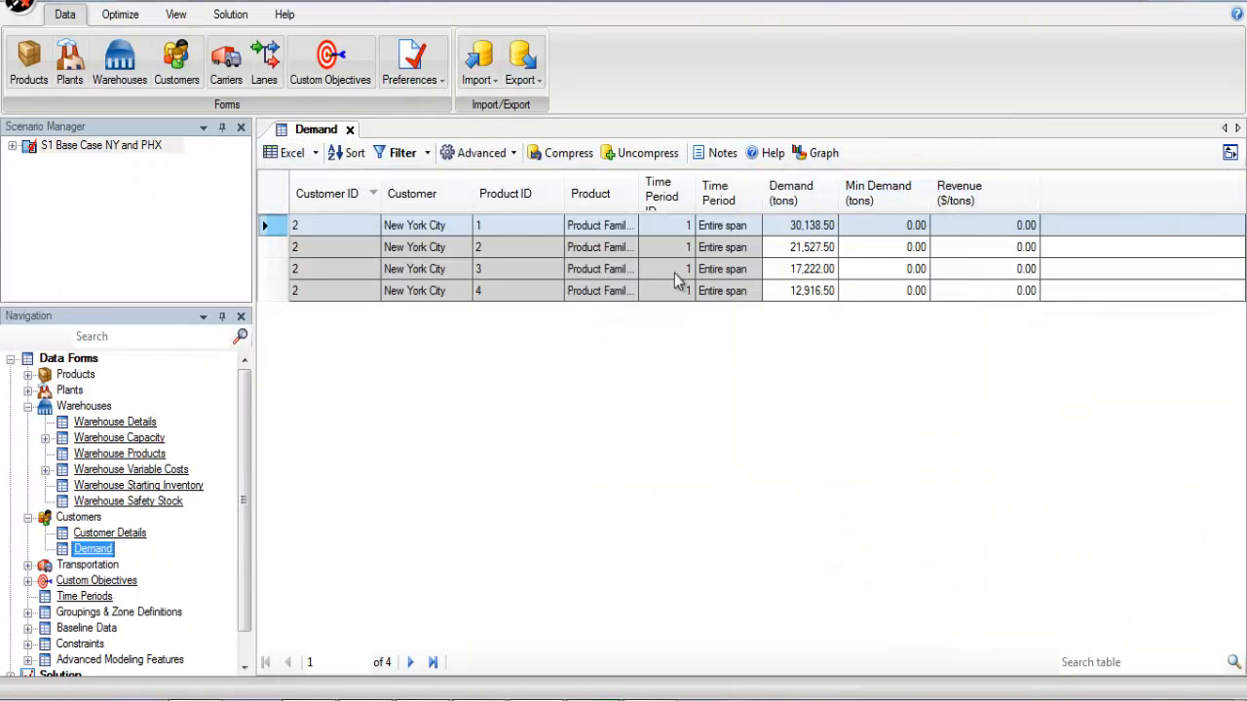
- Clear the Customer ID filter from the Demand table and list the table's advanced commands
left_click(427, 153)
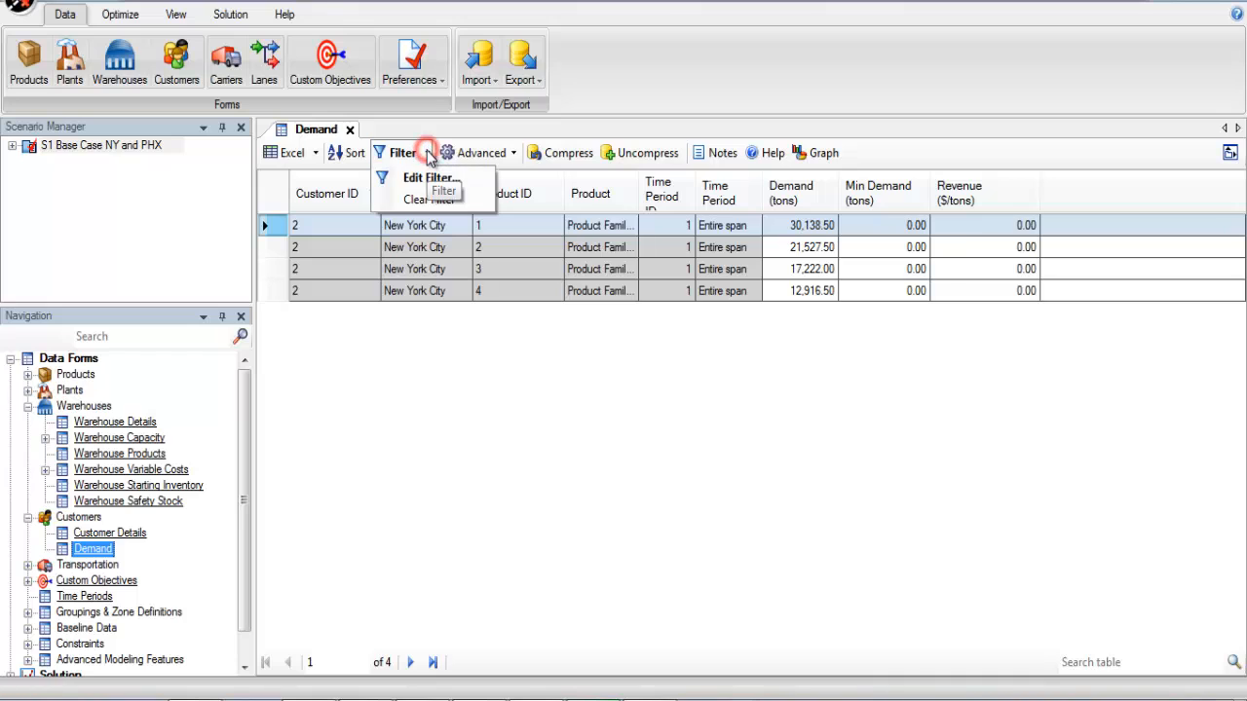
left_click(419, 193)
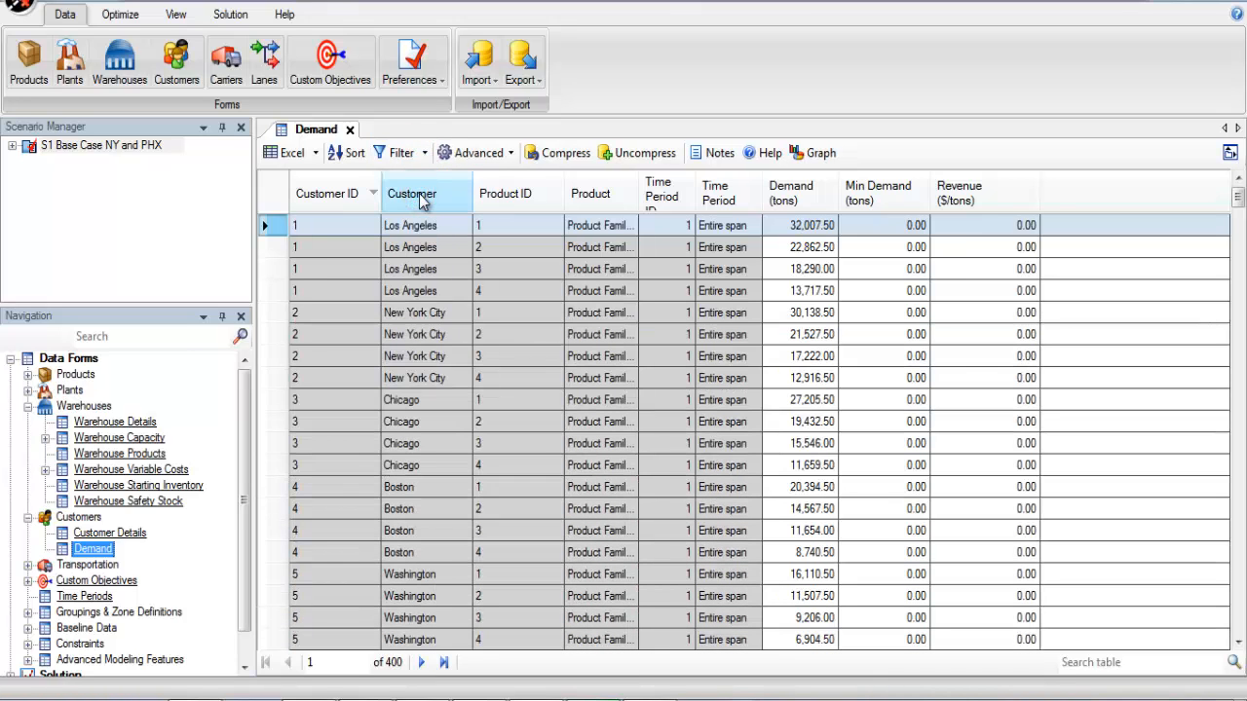
left_click(492, 155)
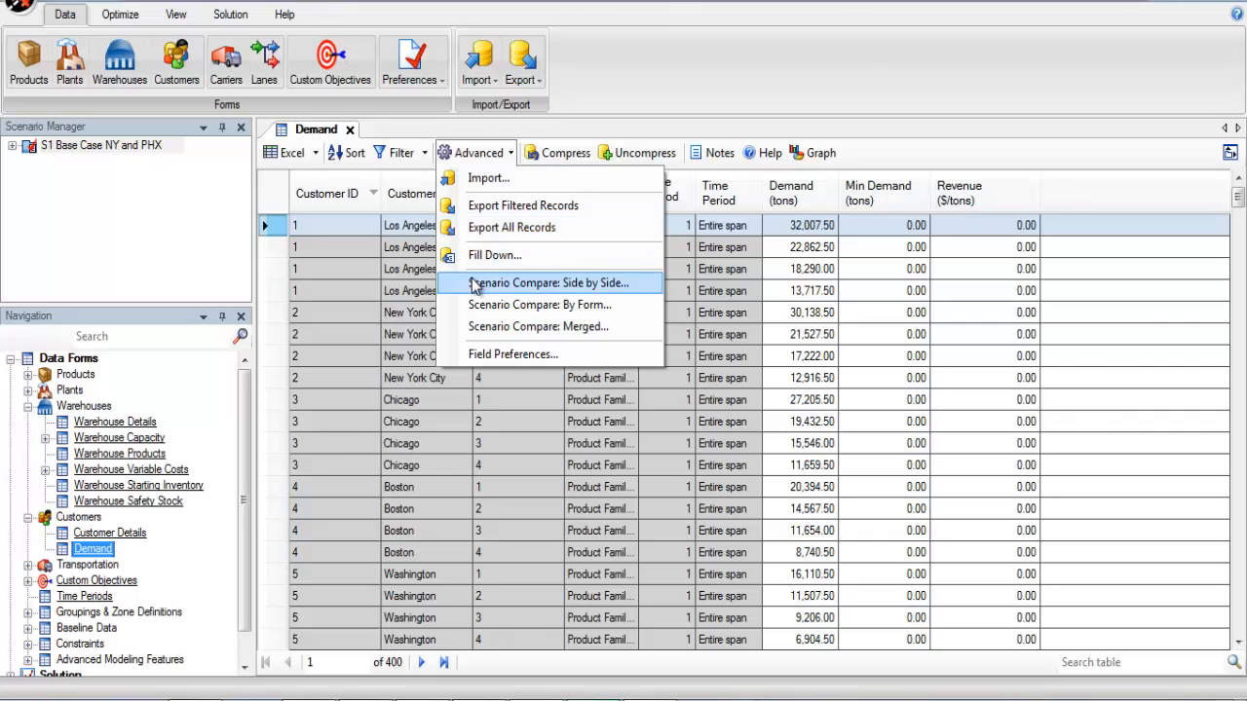
- Edit the Demand table in Excel, setting the first Los Angeles demand in cell G2 to 32006, and save the workbook
left_click(290, 156)
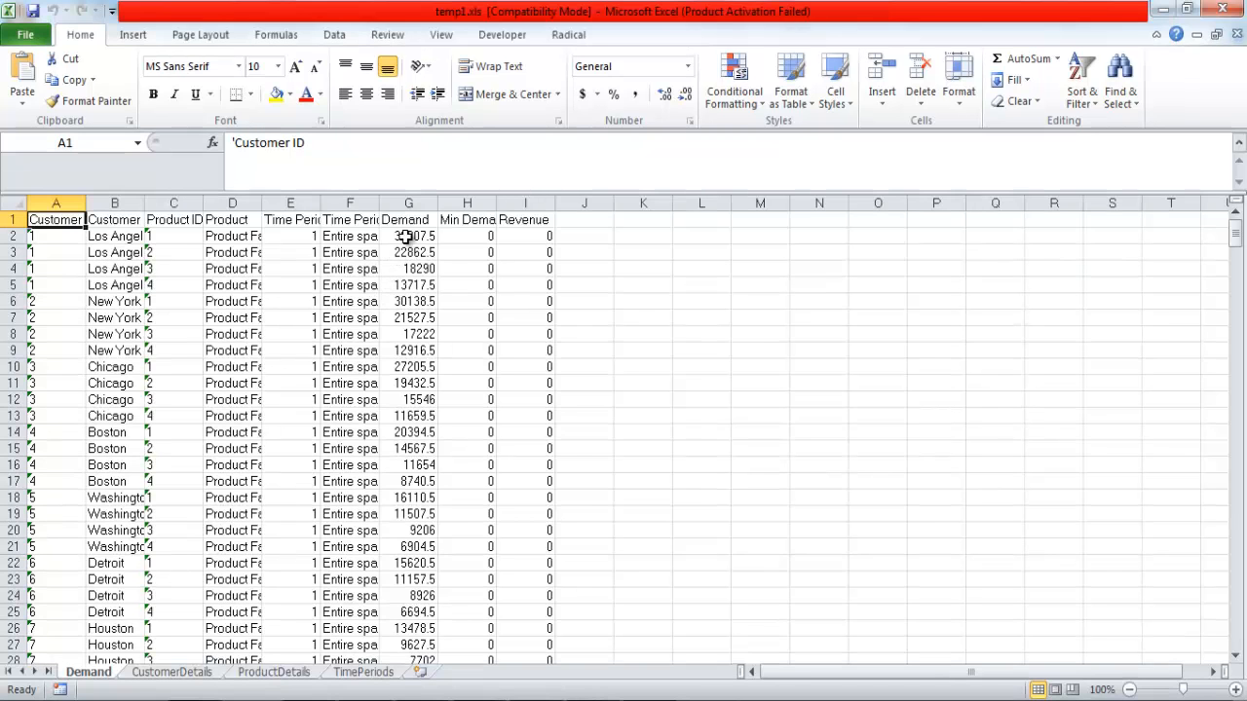
left_click(406, 236)
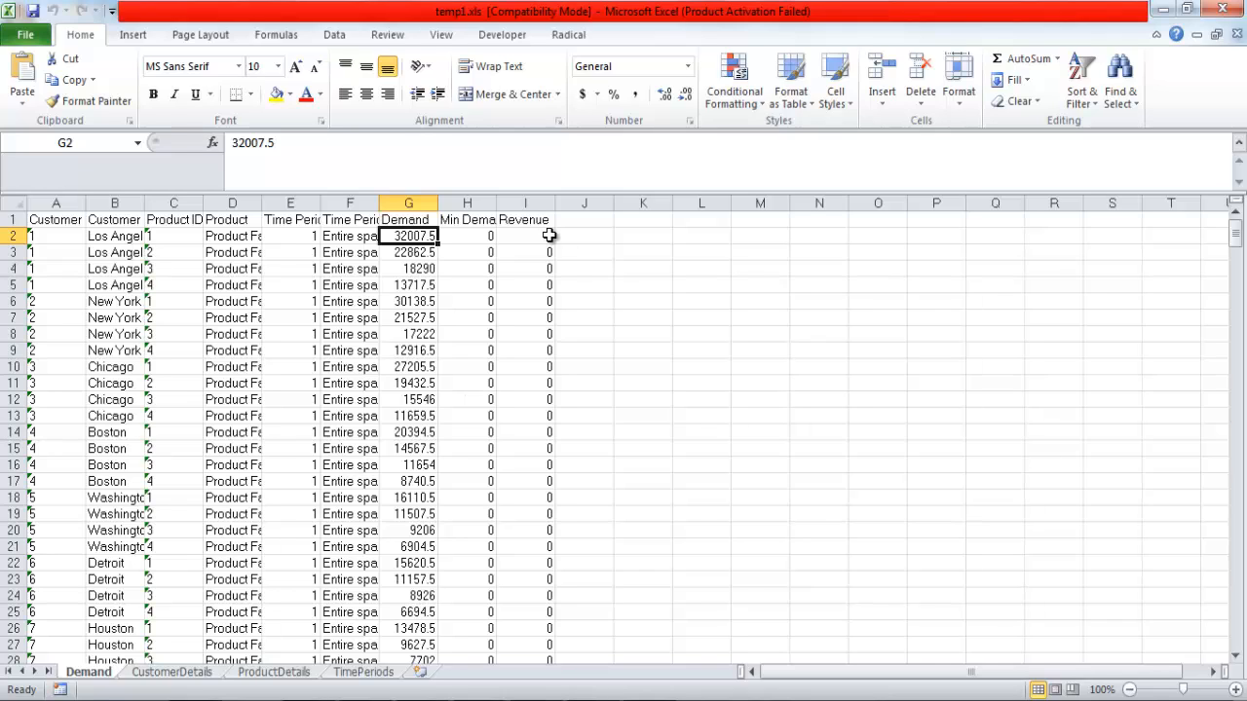
type("3200")
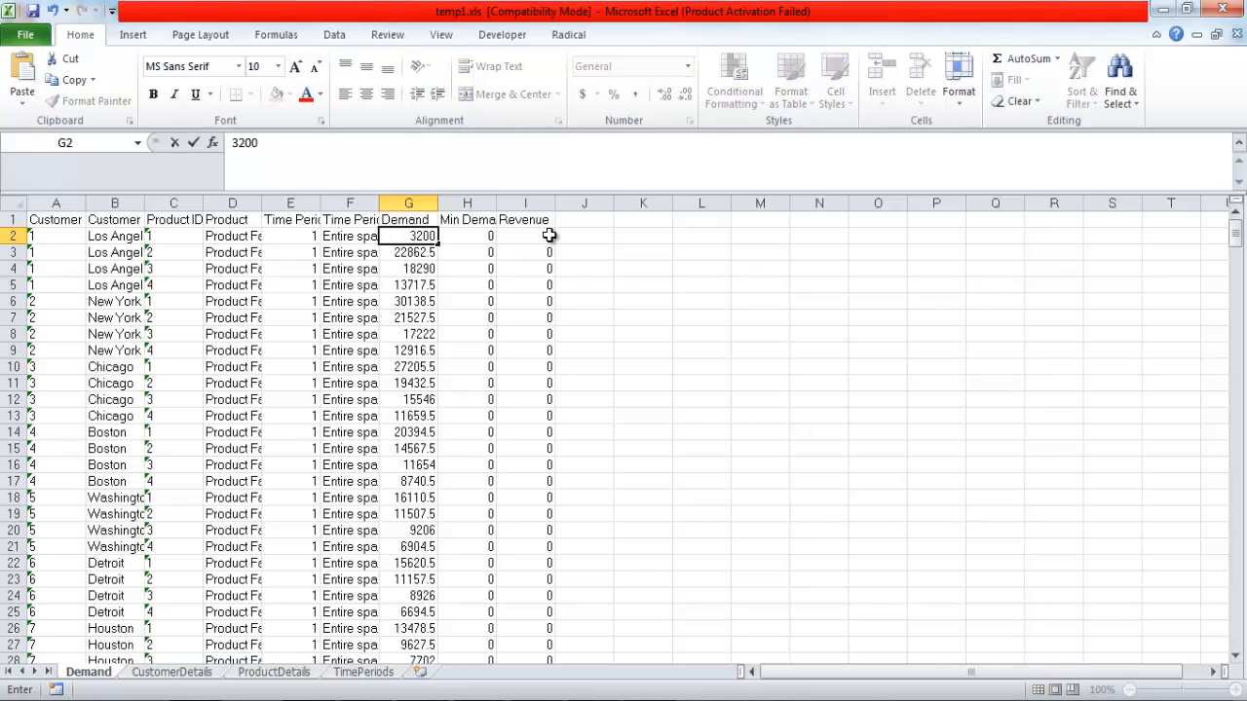
type("6")
left_click(579, 240)
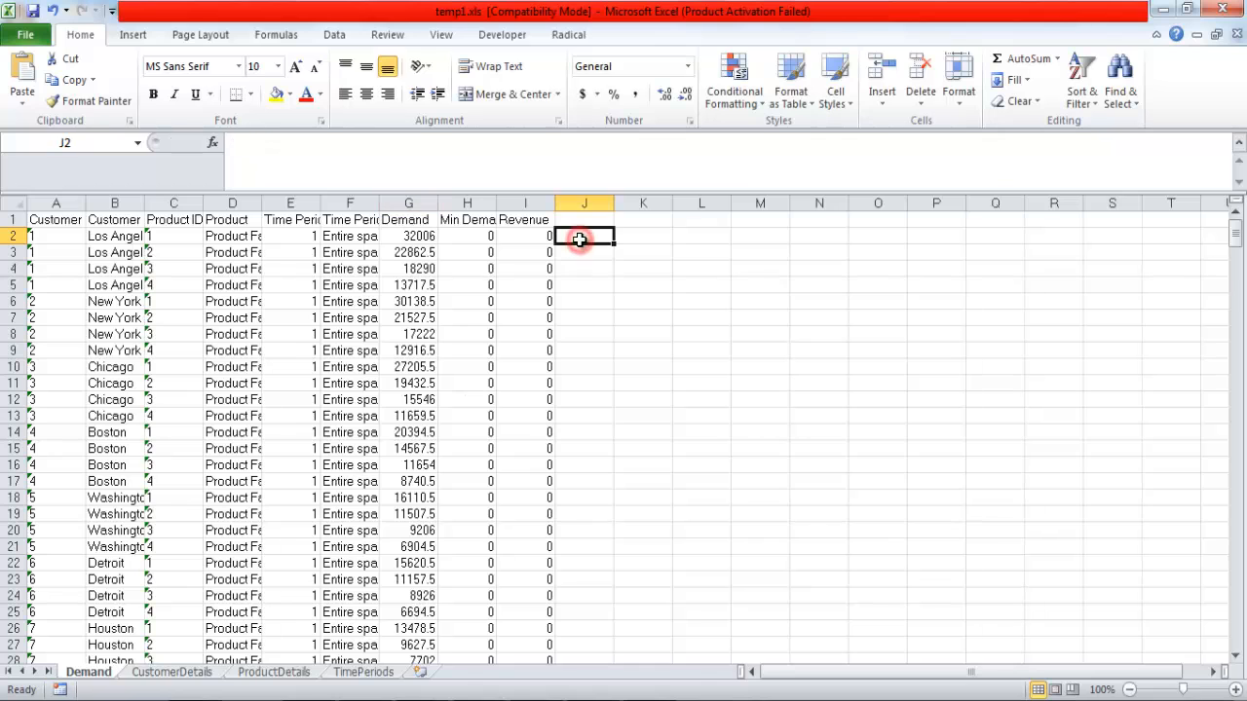
left_click(32, 10)
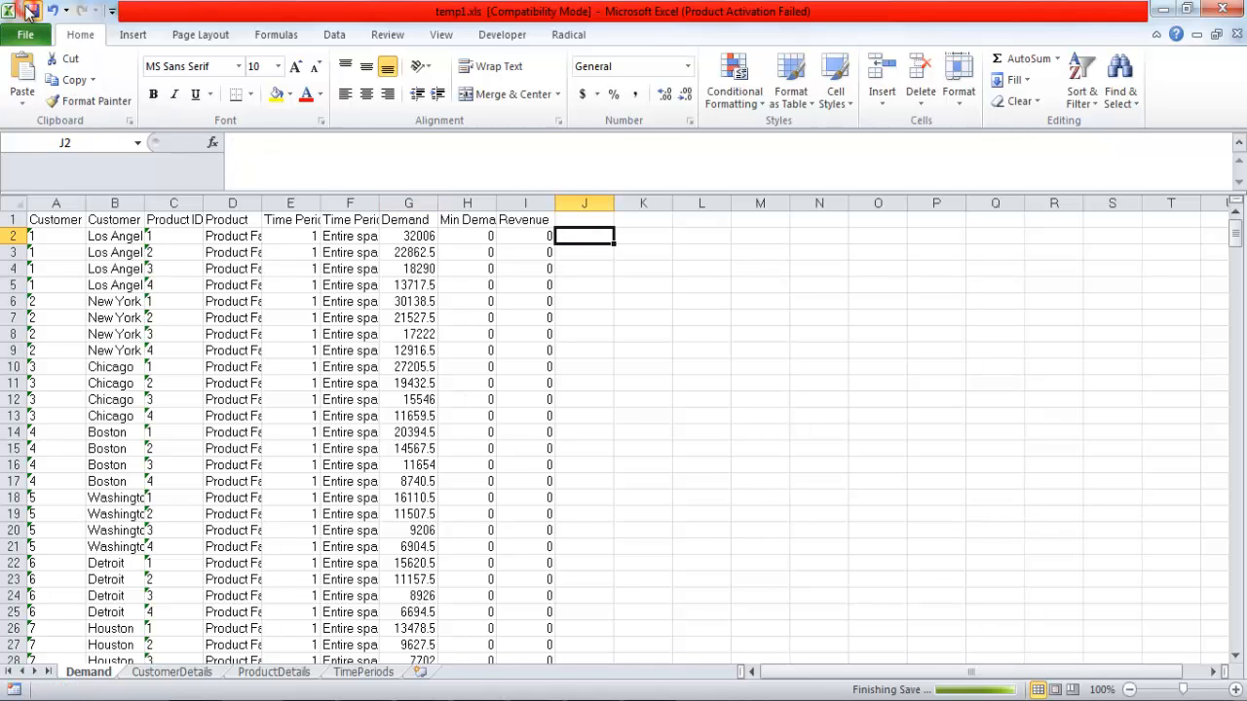
- Return to LogicNet Plus and import the Excel edits by matching and adding new records while leaving other records alone
key("alt+Tab")
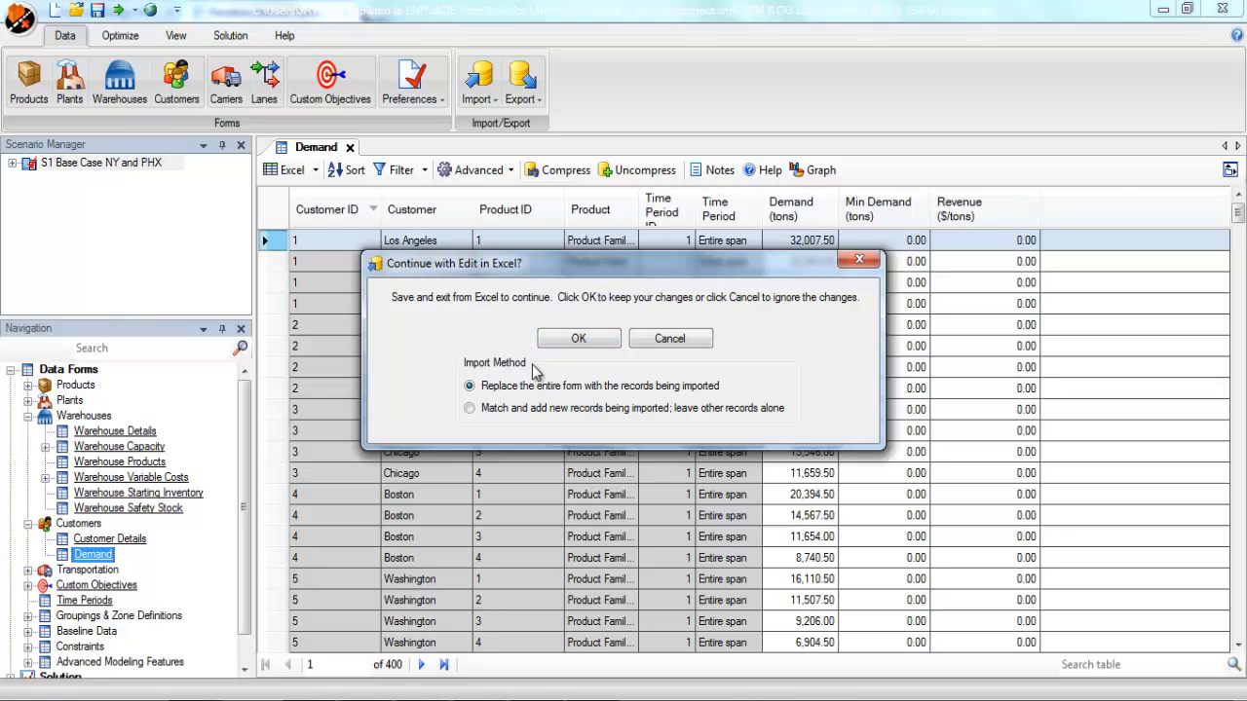
left_click(471, 409)
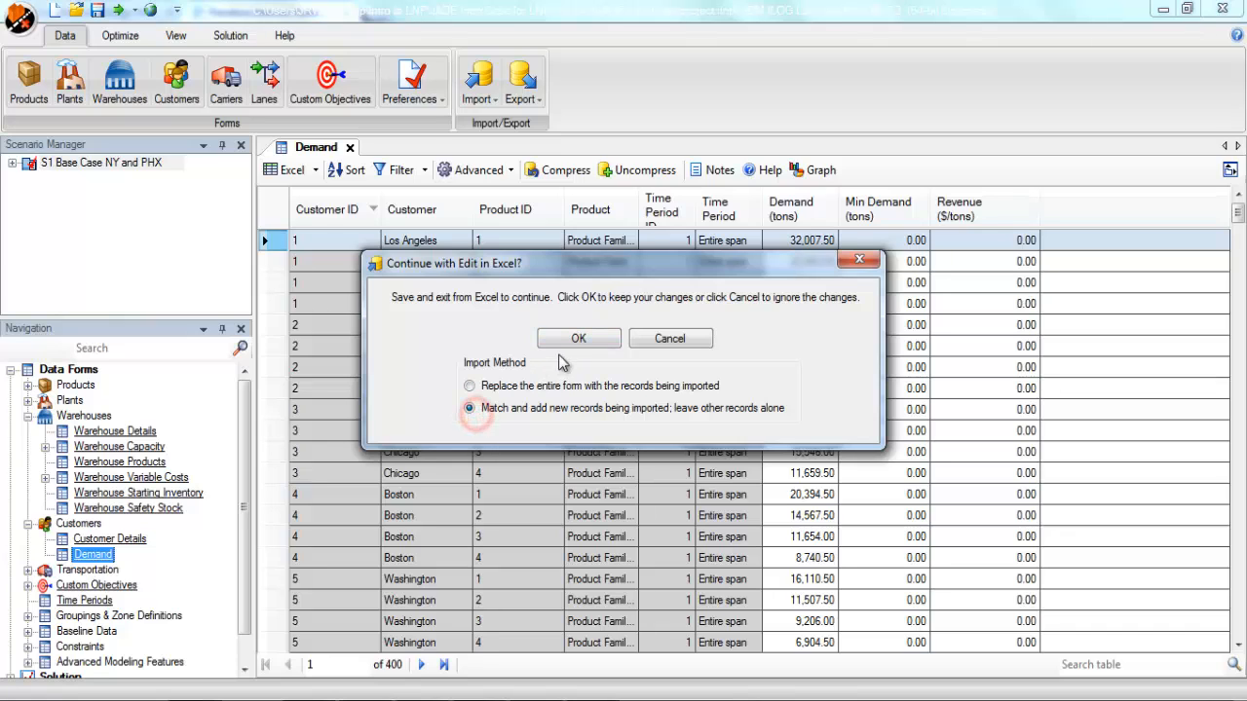
left_click(577, 341)
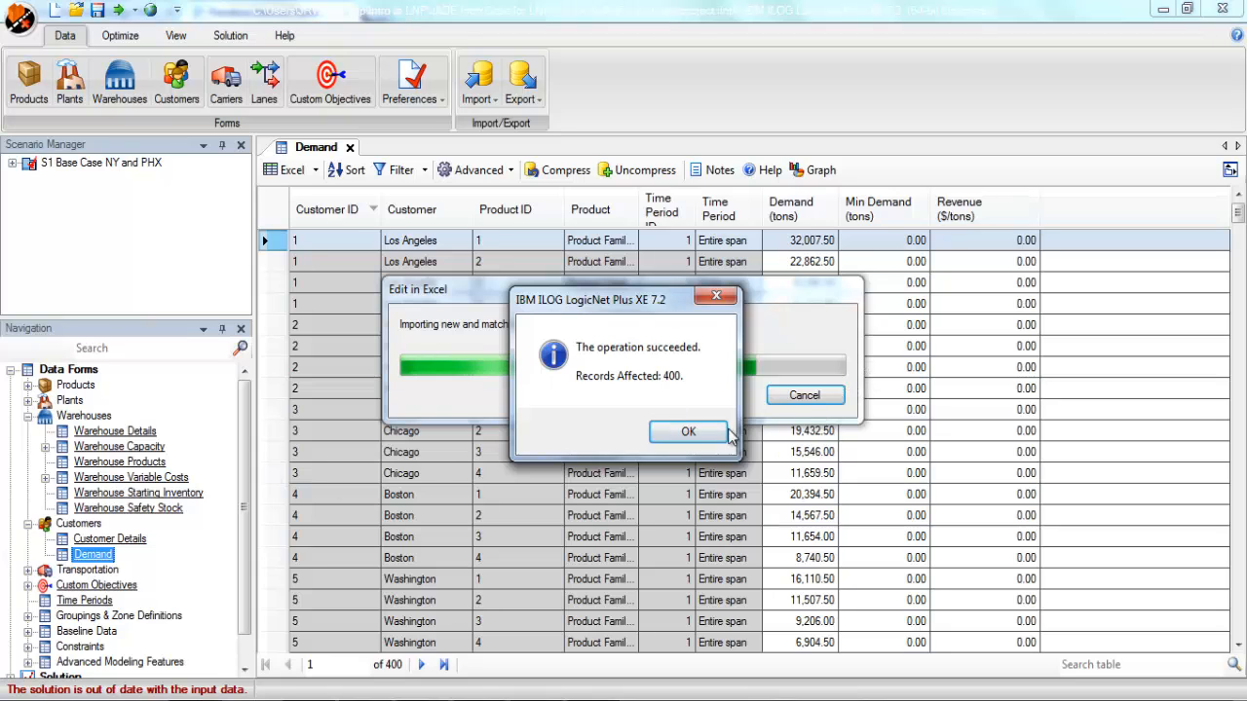
left_click(694, 433)
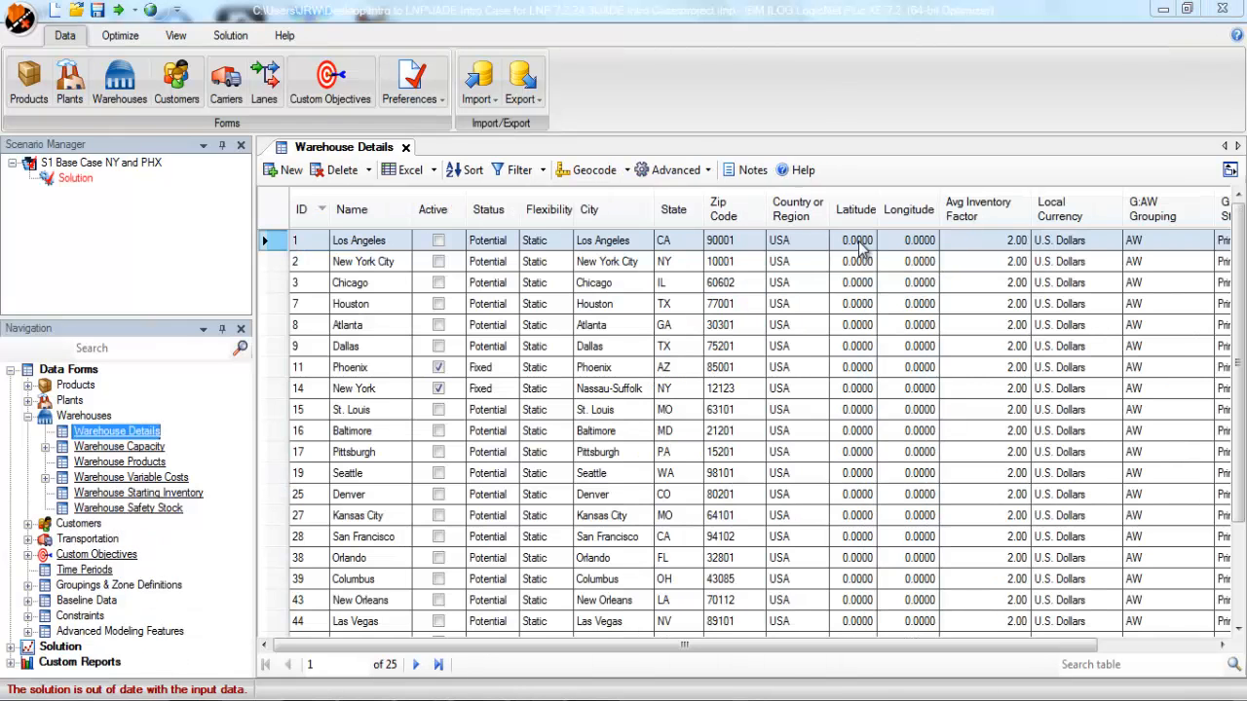
- Geocode all Warehouse Details records, setting latitude and longitude to zero for addresses that cannot be geocoded
left_click(628, 171)
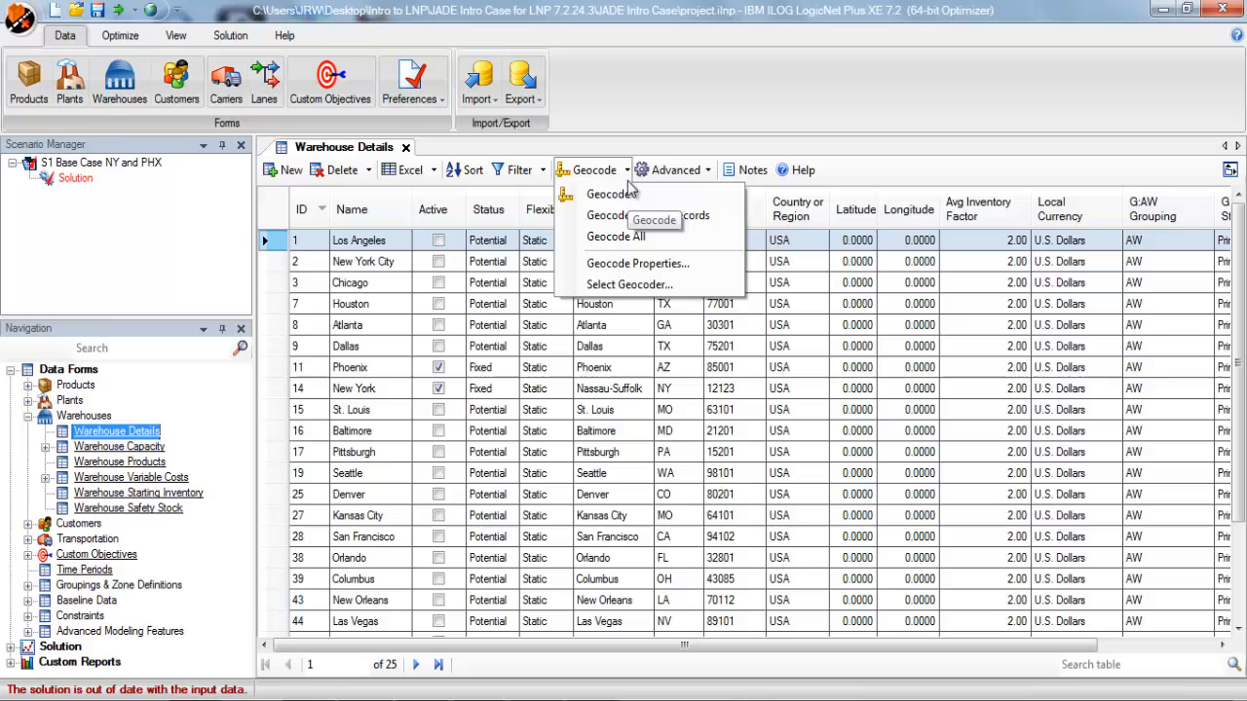
left_click(627, 249)
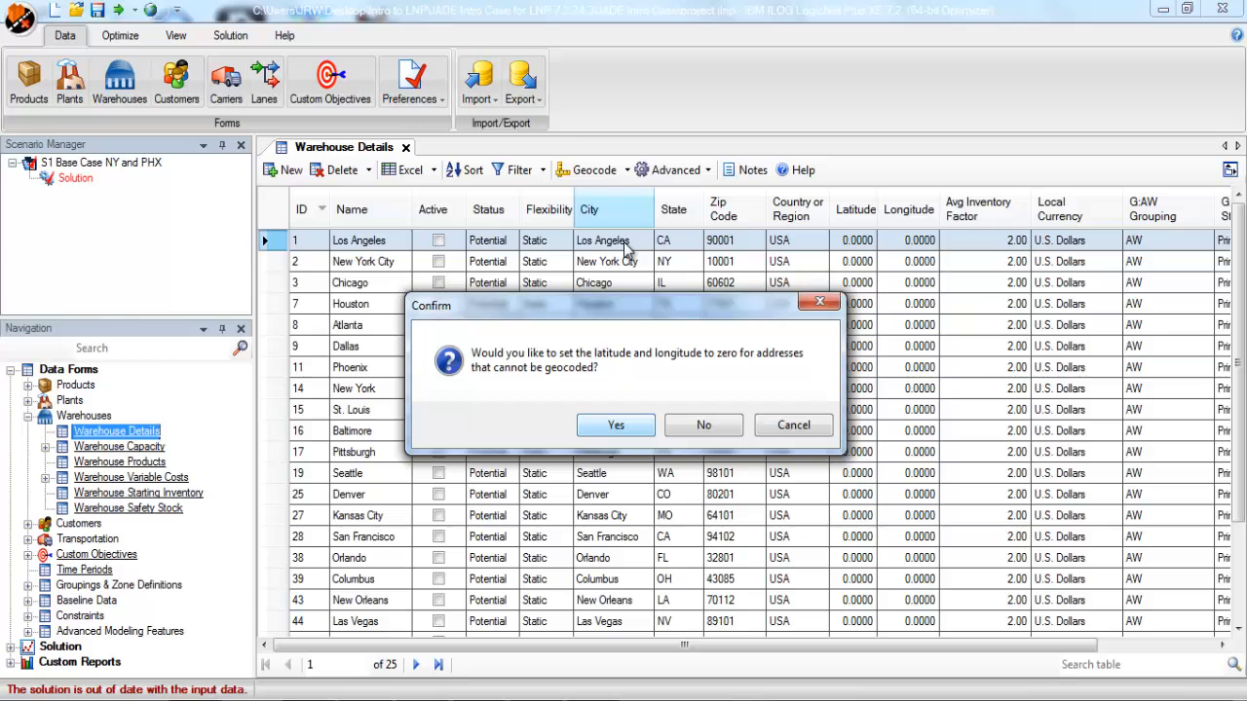
key("Return")
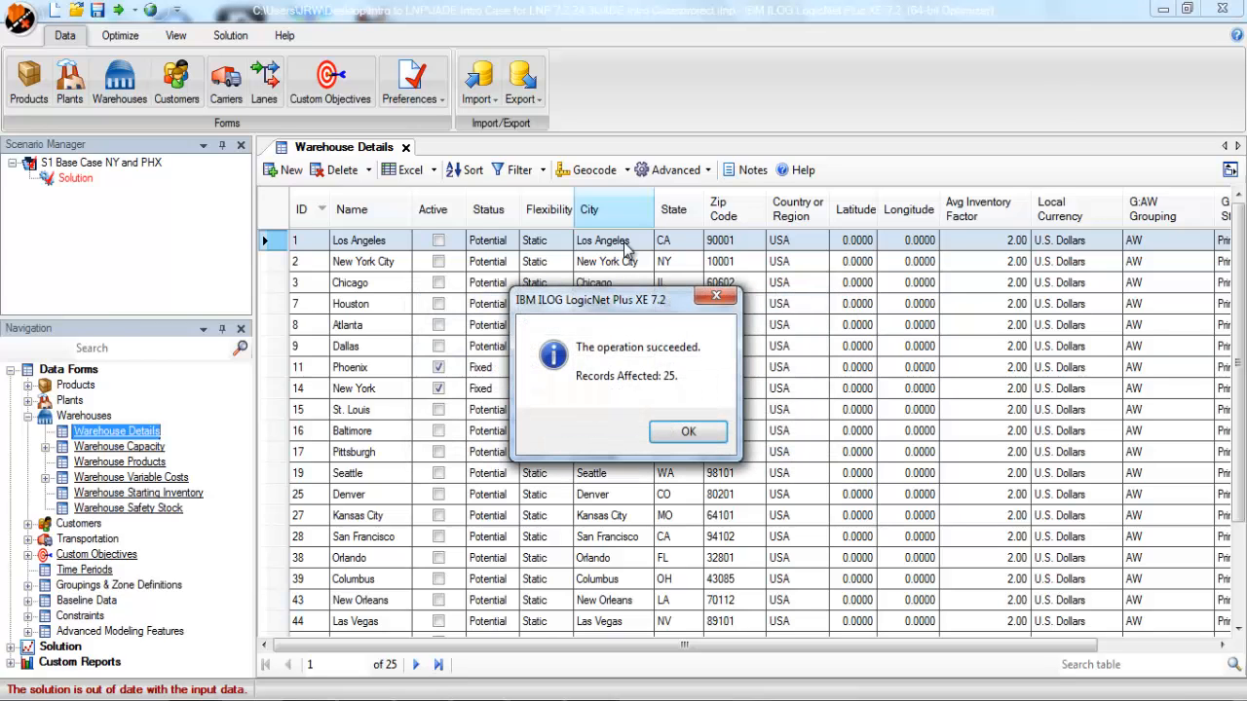
left_click(682, 434)
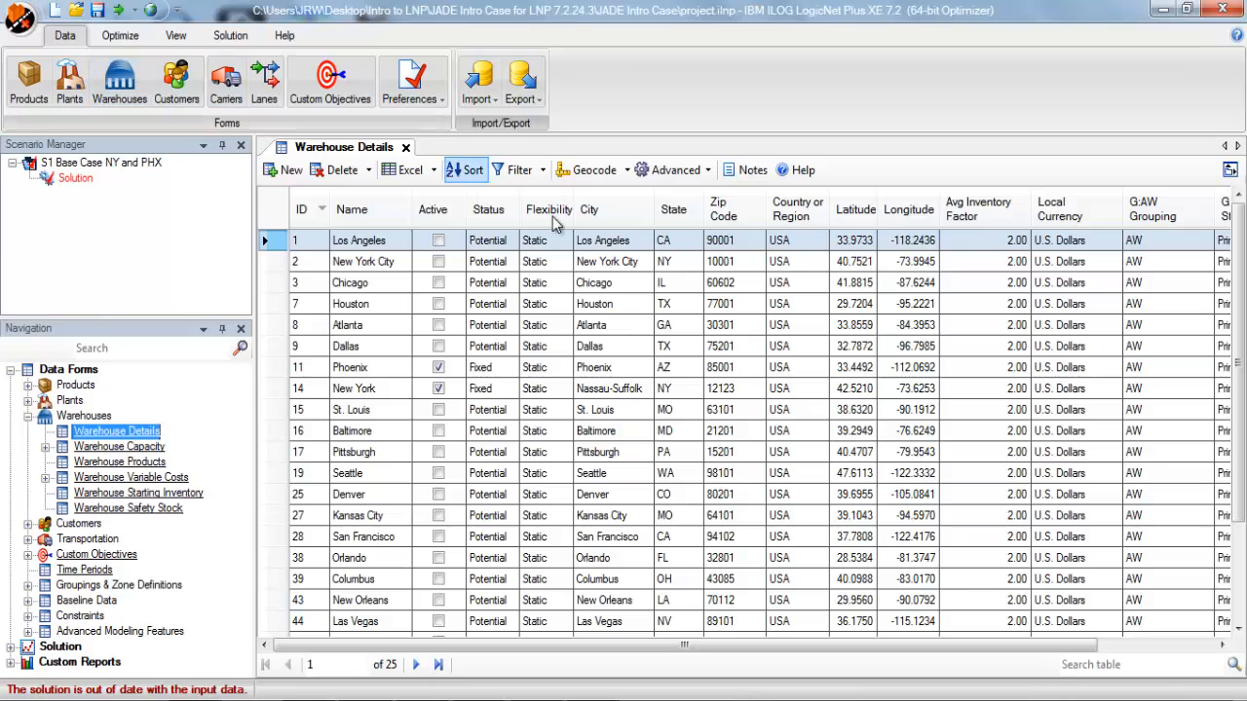
left_click(149, 17)
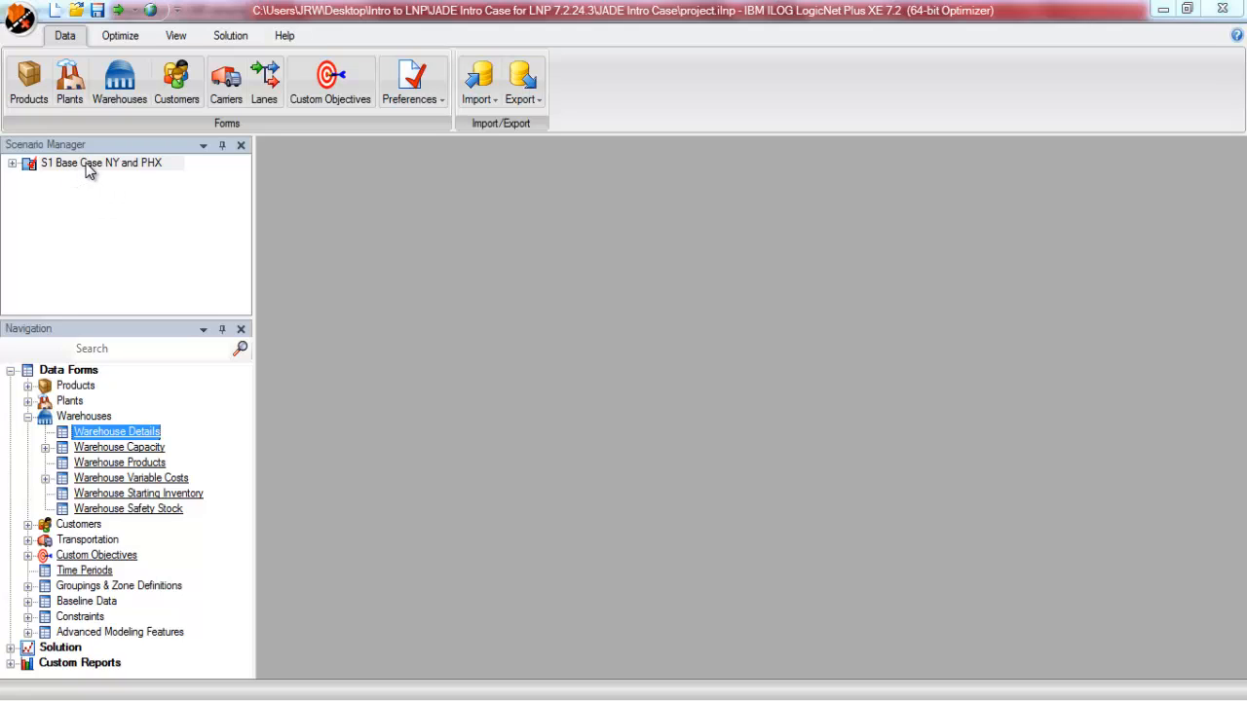
- Copy the S1 Base Case NY and PHX scenario and add a new scenario to the project
right_click(89, 167)
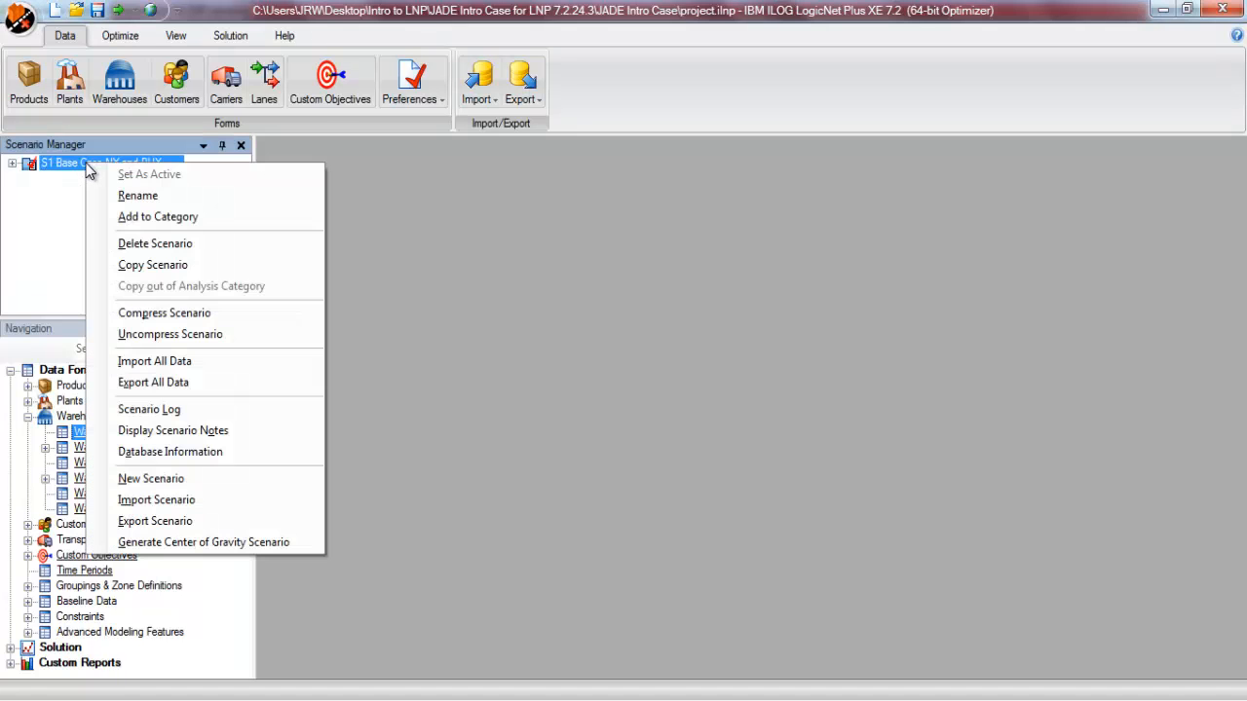
left_click(125, 265)
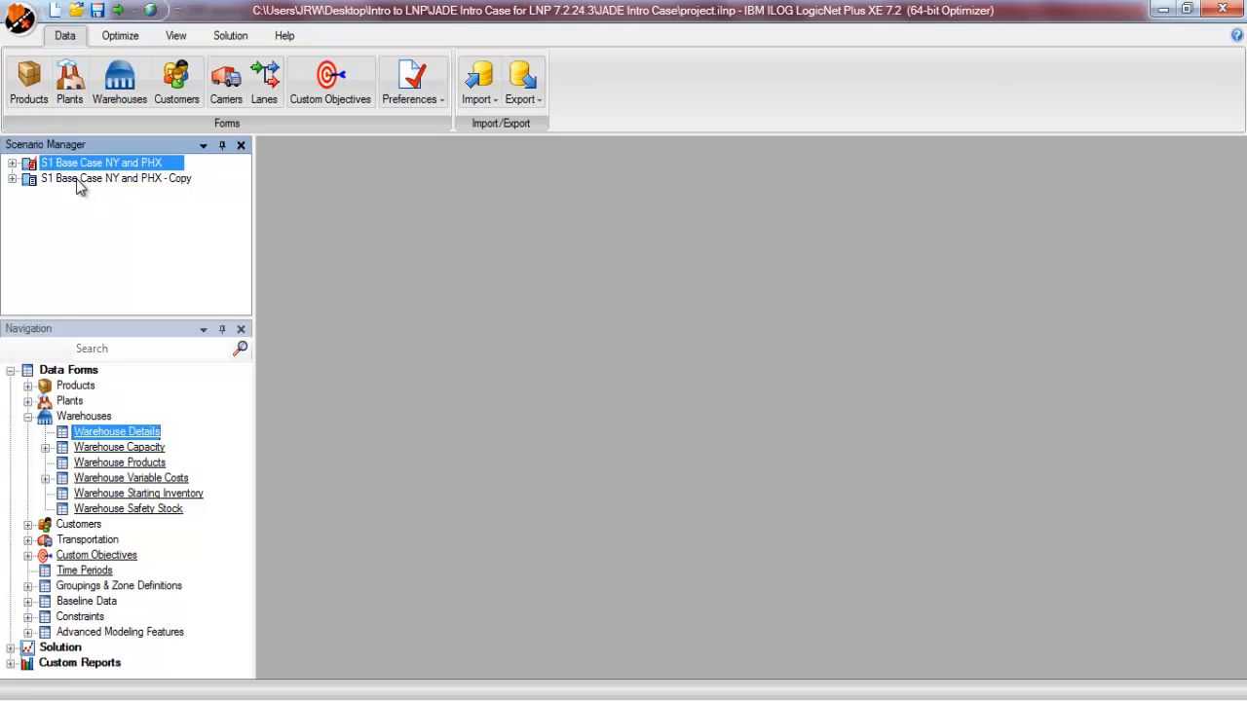
left_click(21, 21)
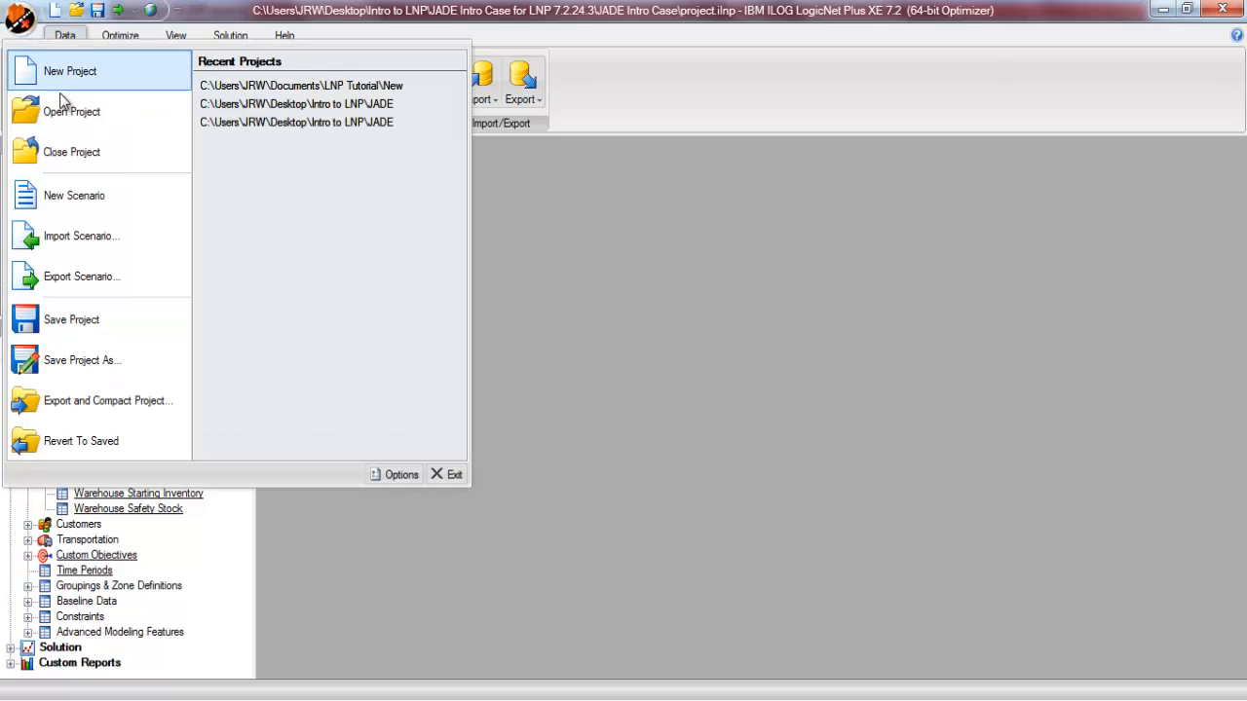
left_click(96, 199)
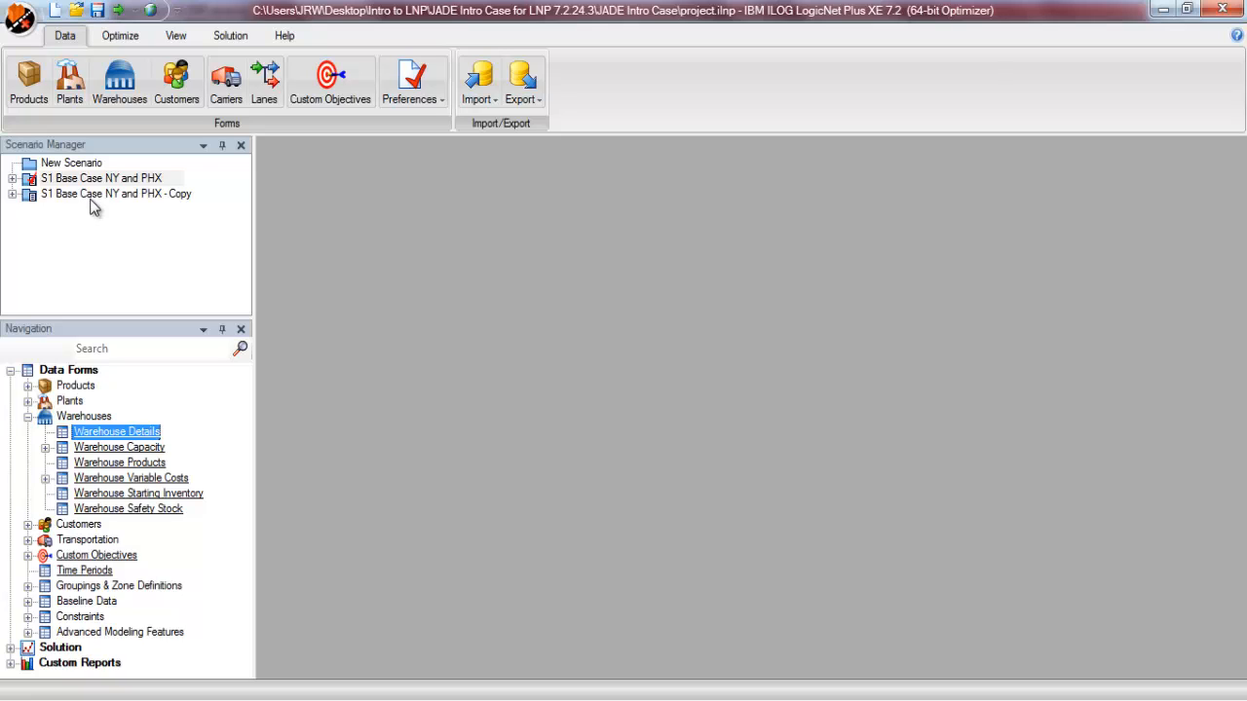
- Add the S1 Base Case NY and PHX scenario to a category named New Category and move its copy into that category
right_click(68, 178)
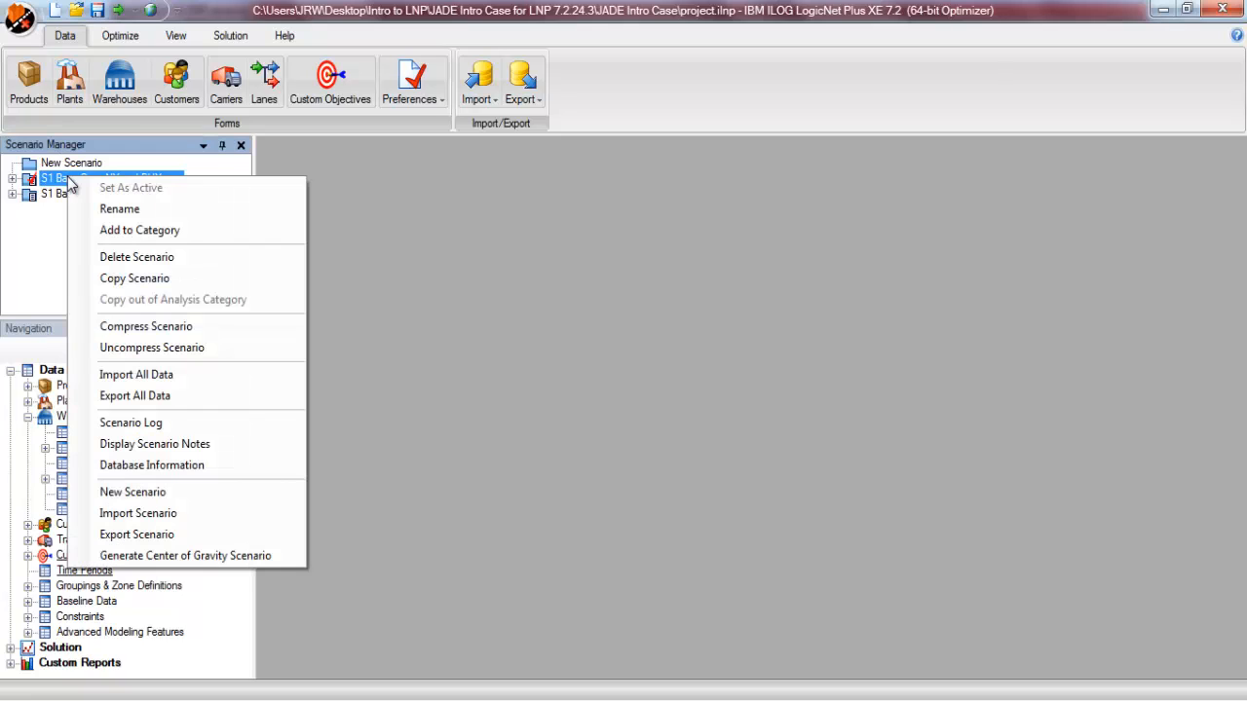
left_click(119, 229)
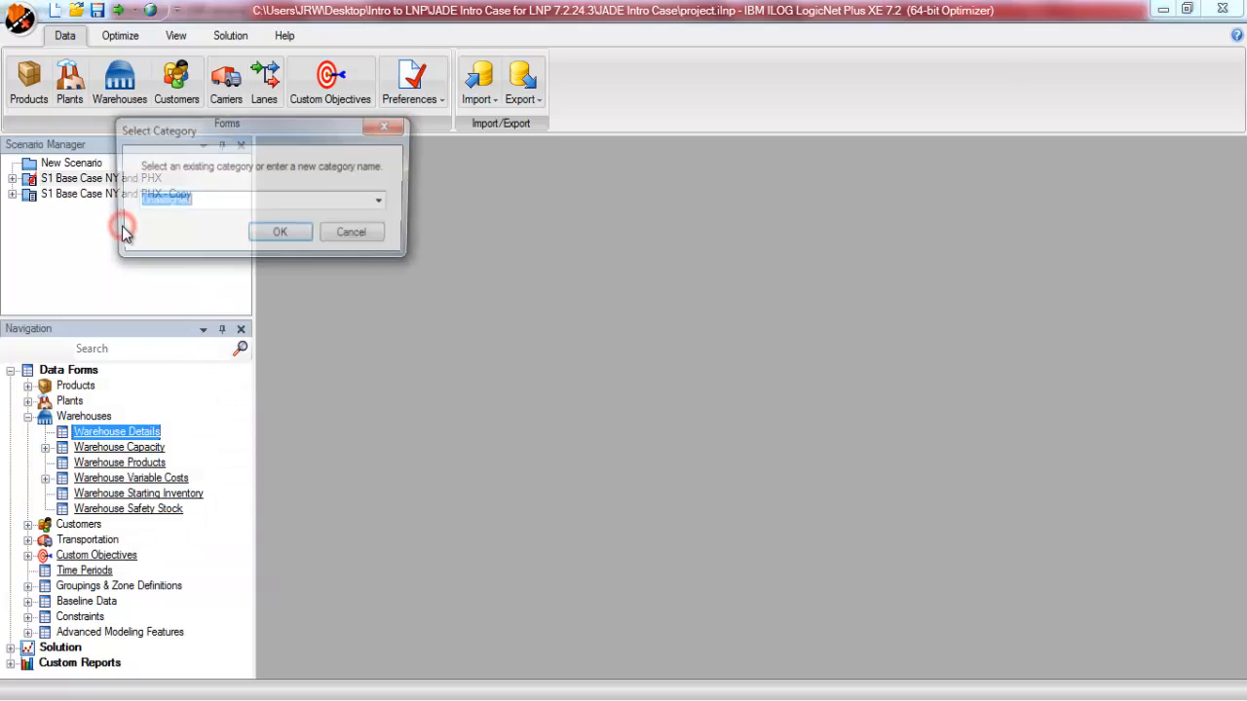
type("New")
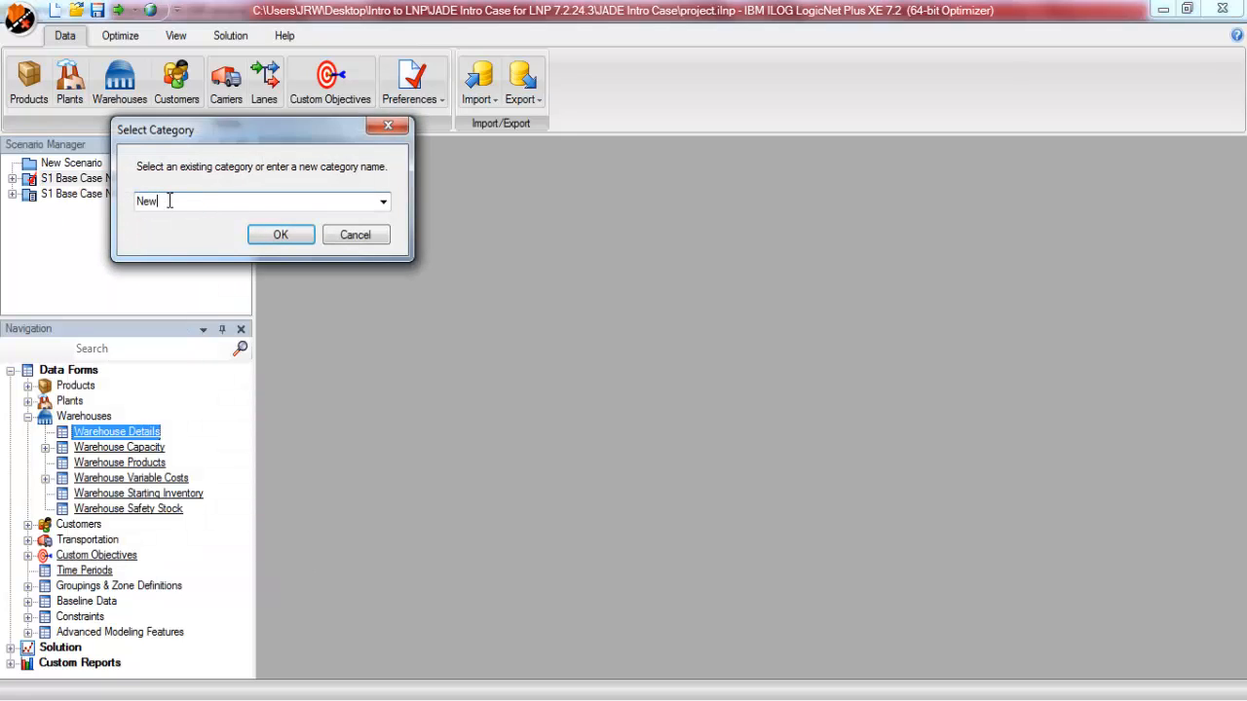
type(" Category")
key("Return")
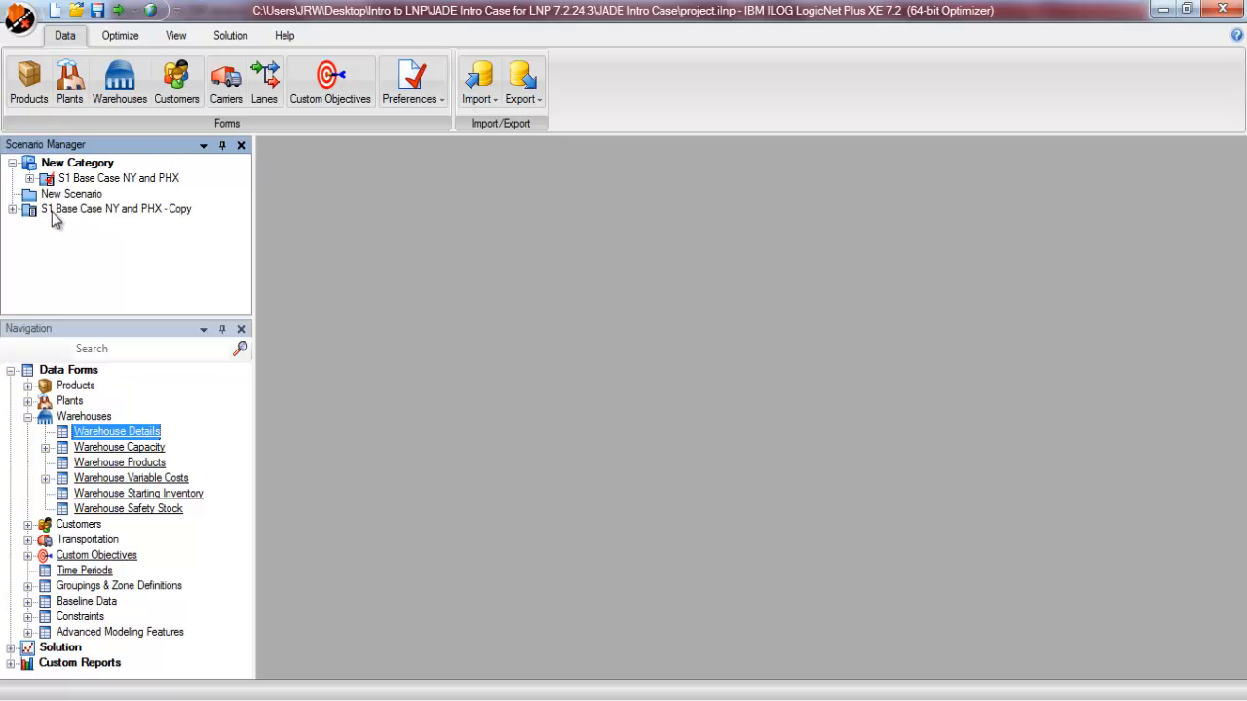
left_click_drag(54, 211, 61, 173)
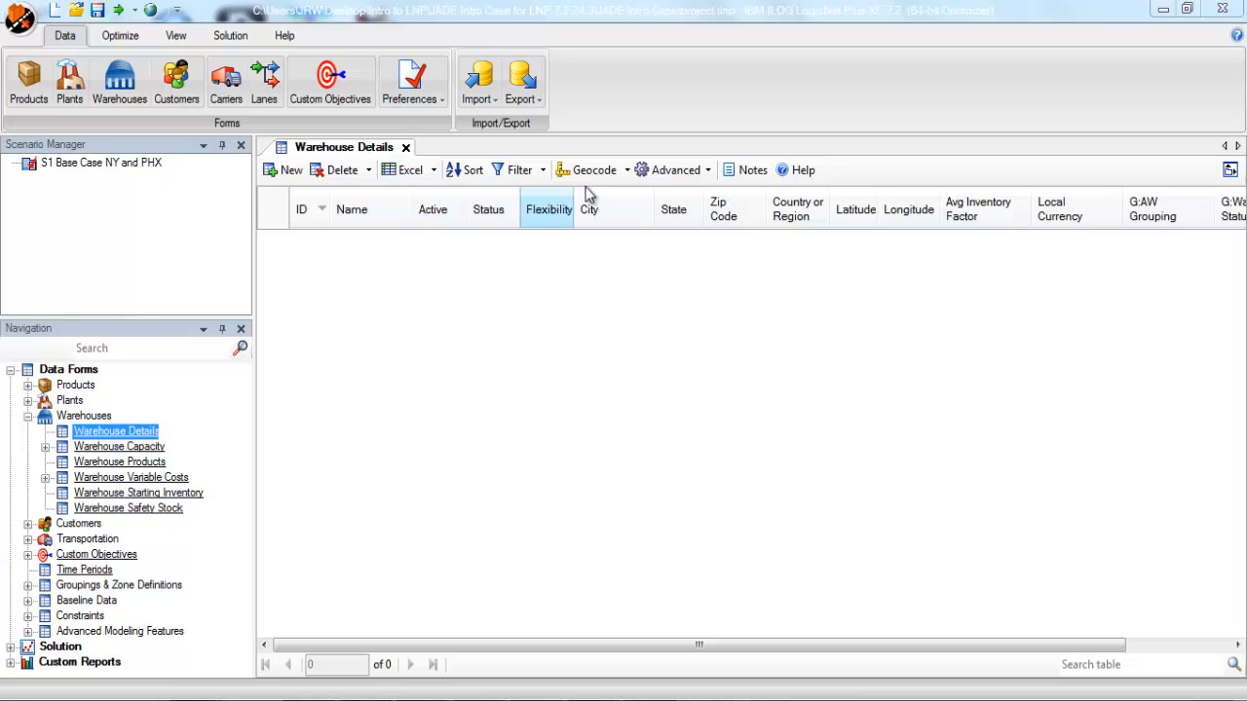
- Set up a Warehouse Details import from the WarehouseDetails table of Warehouses.xls and continue to the field mapping
left_click(673, 177)
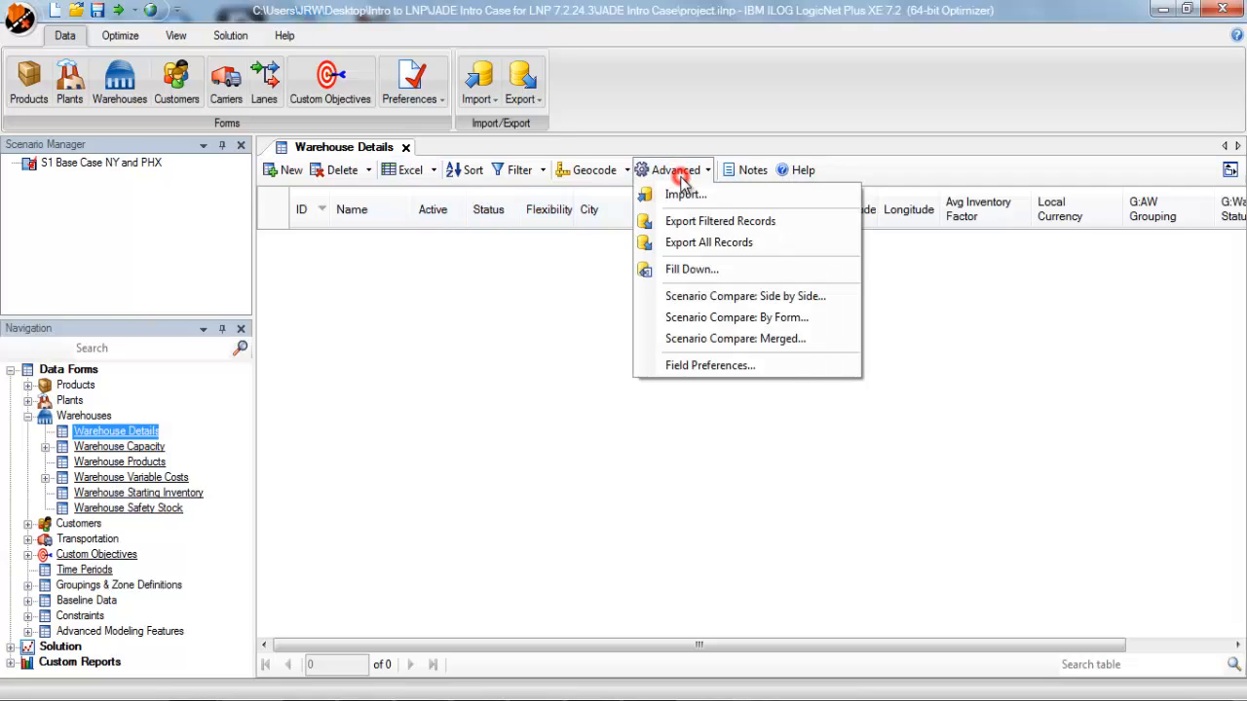
left_click(685, 195)
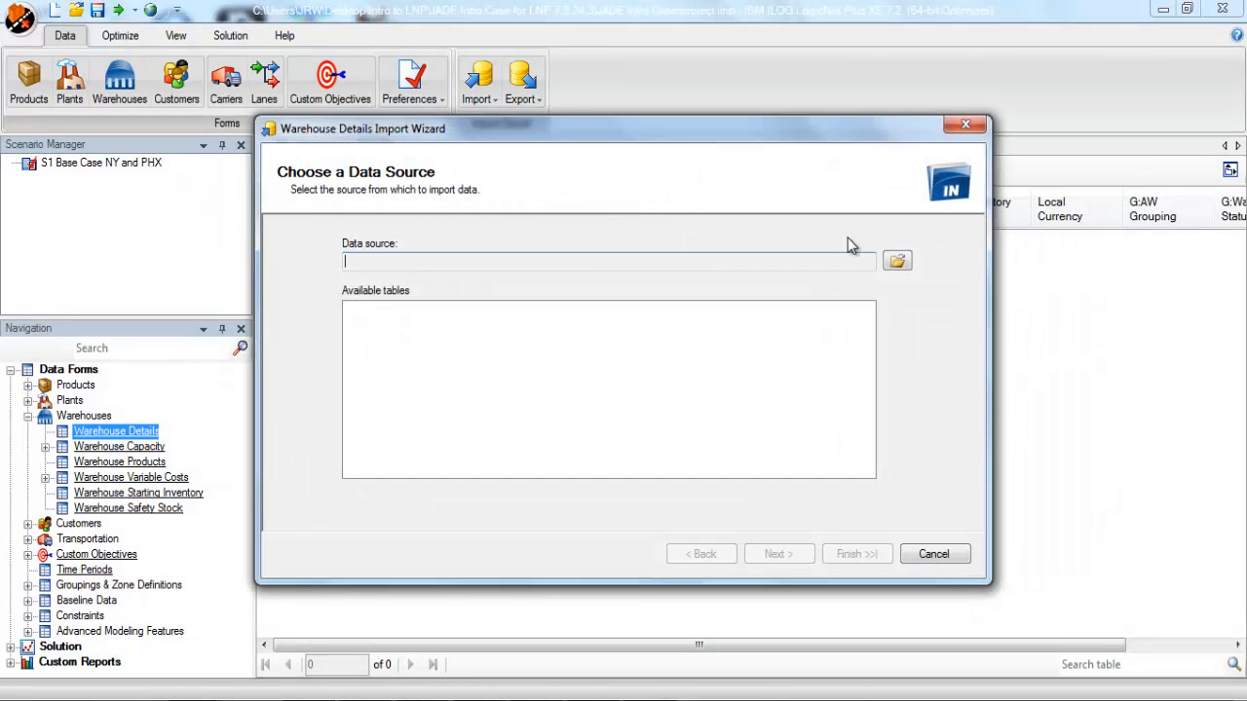
left_click(894, 263)
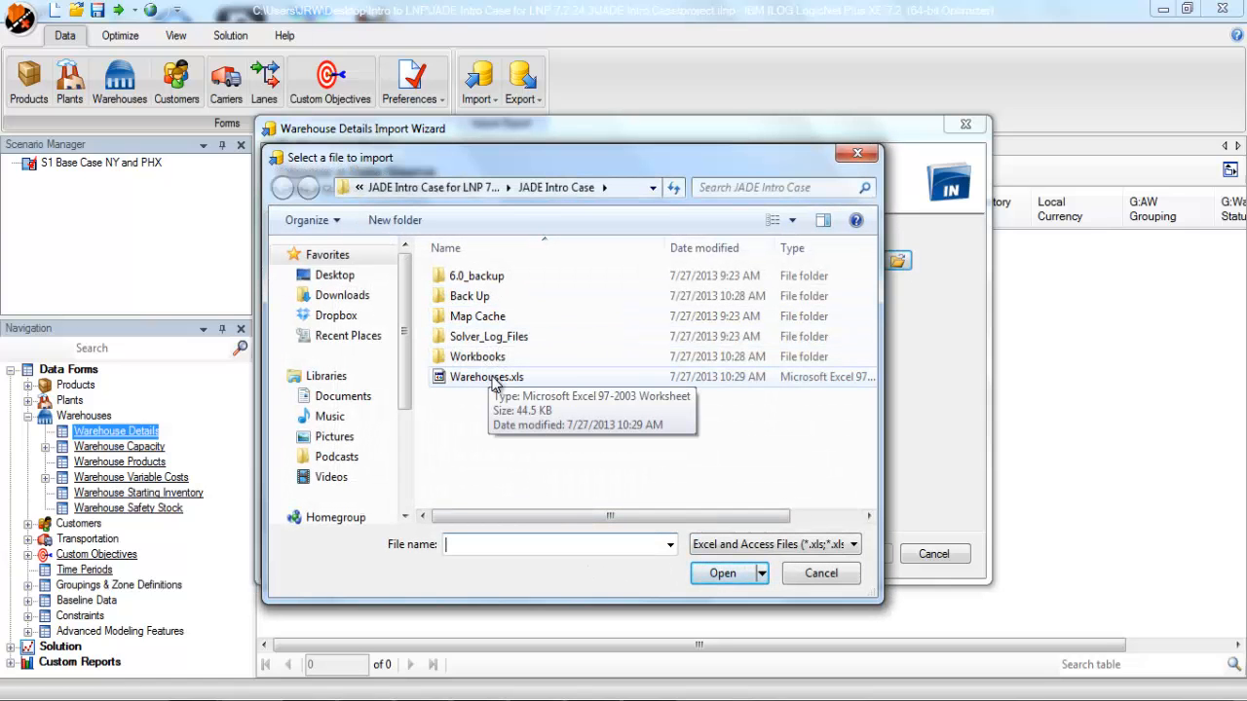
double_click(492, 379)
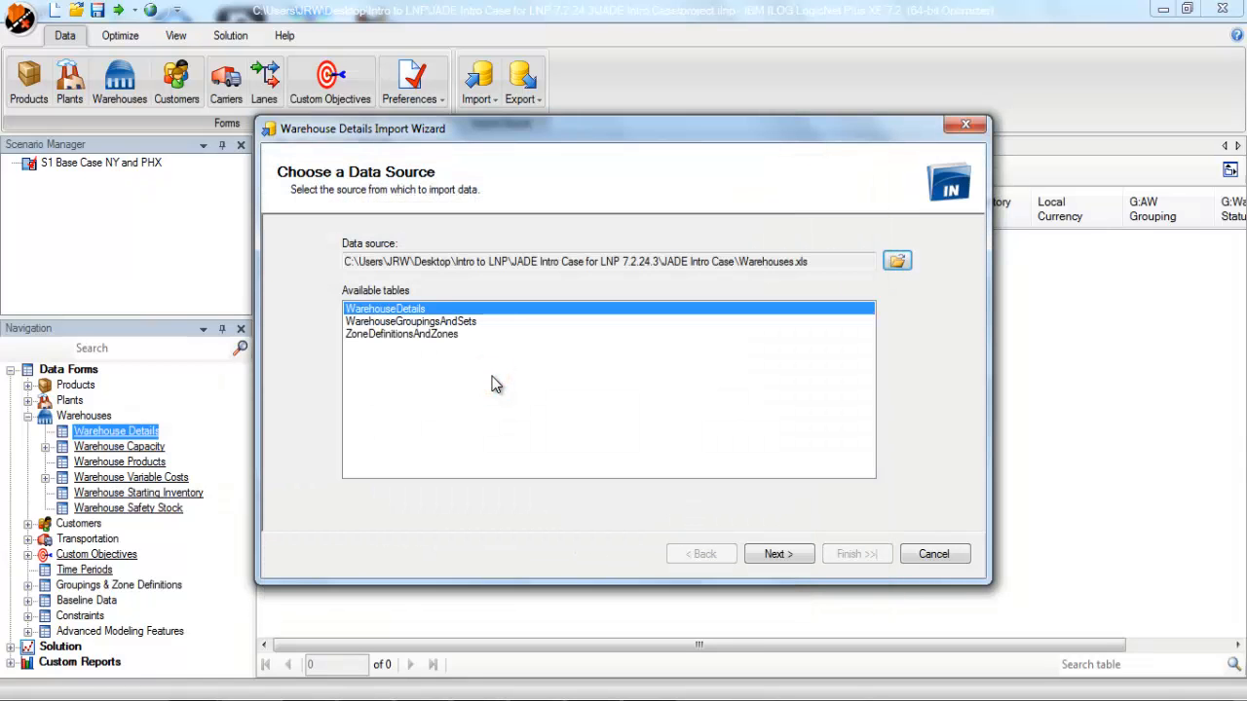
left_click(407, 321)
left_click(409, 334)
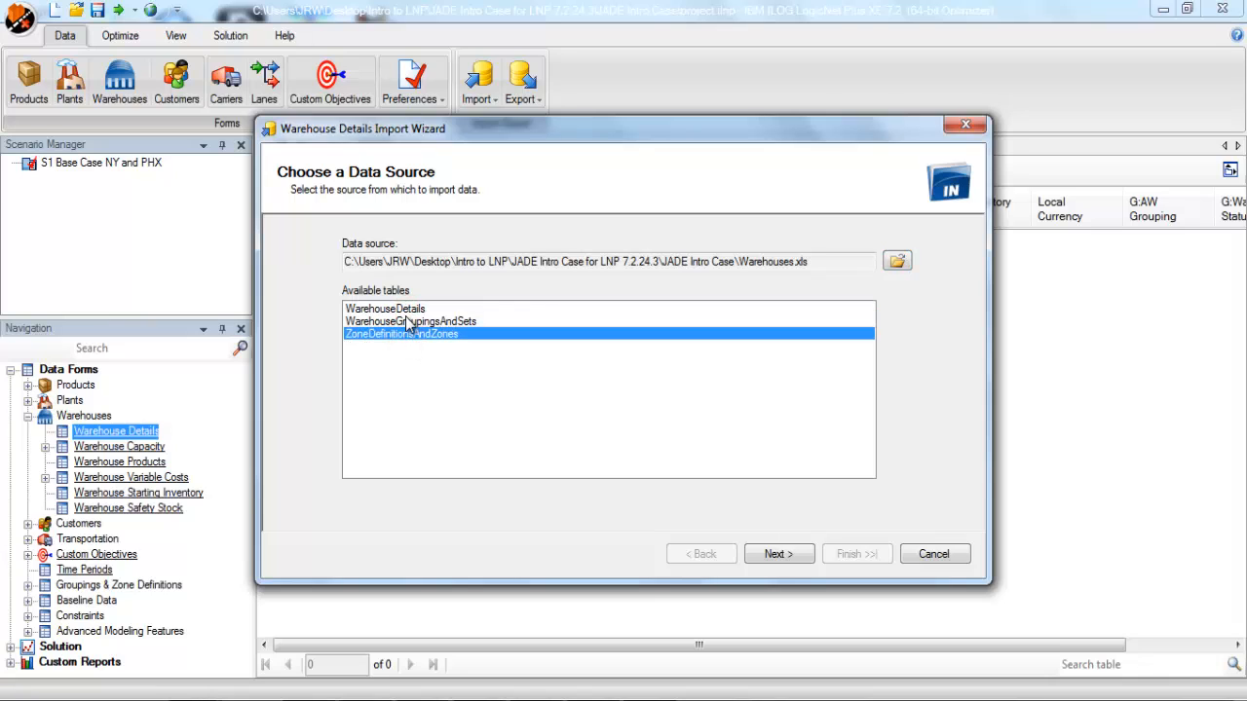
left_click(409, 308)
left_click(778, 553)
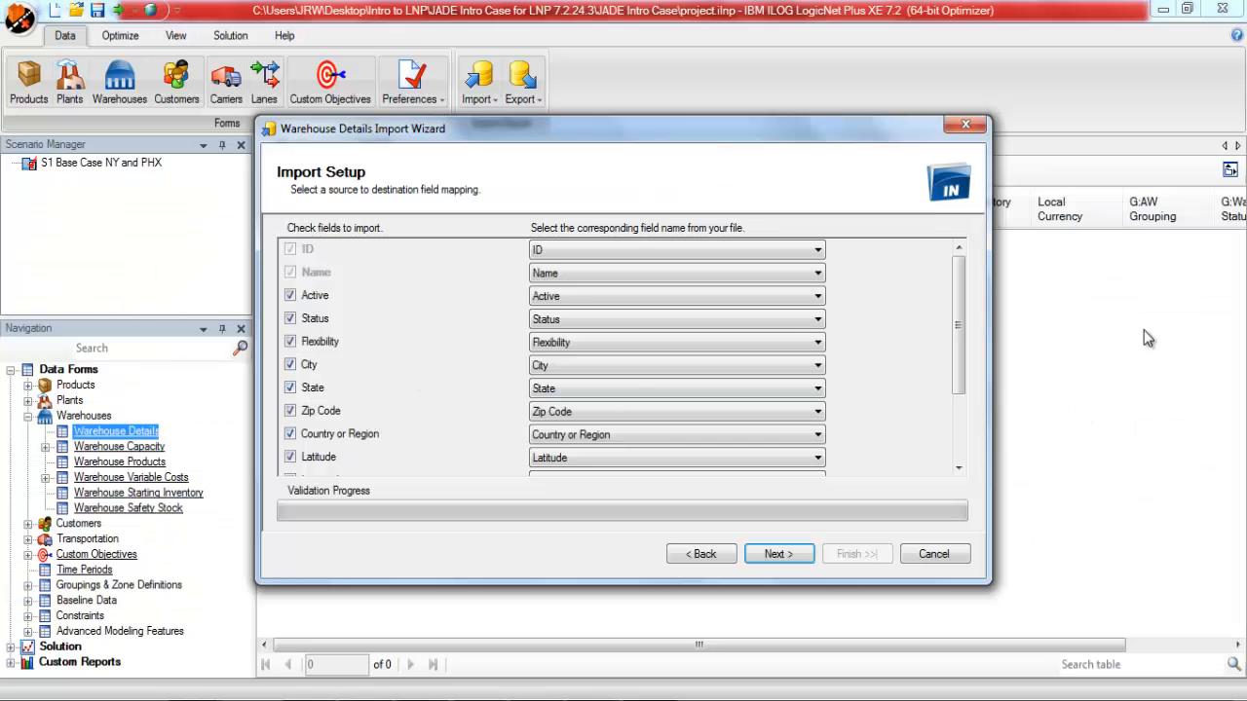
- Review the import field mapping, excluding the Active field and including it again
left_click_drag(960, 306, 958, 343)
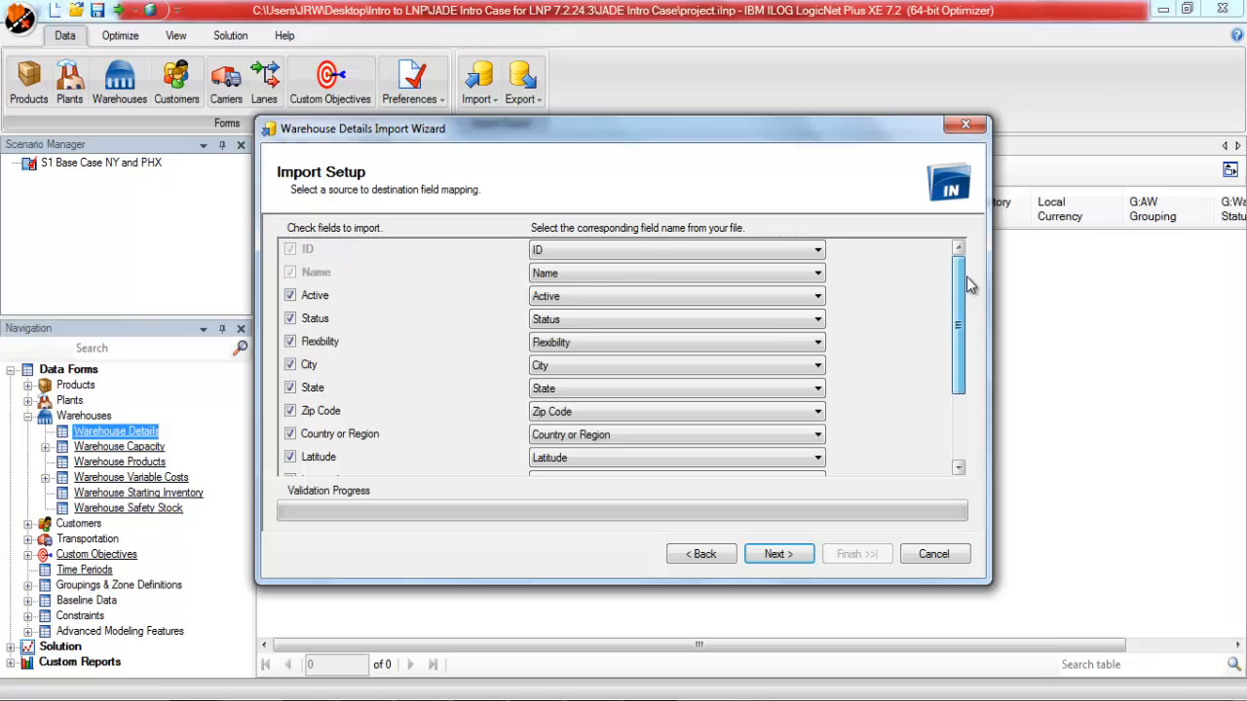
left_click(289, 295)
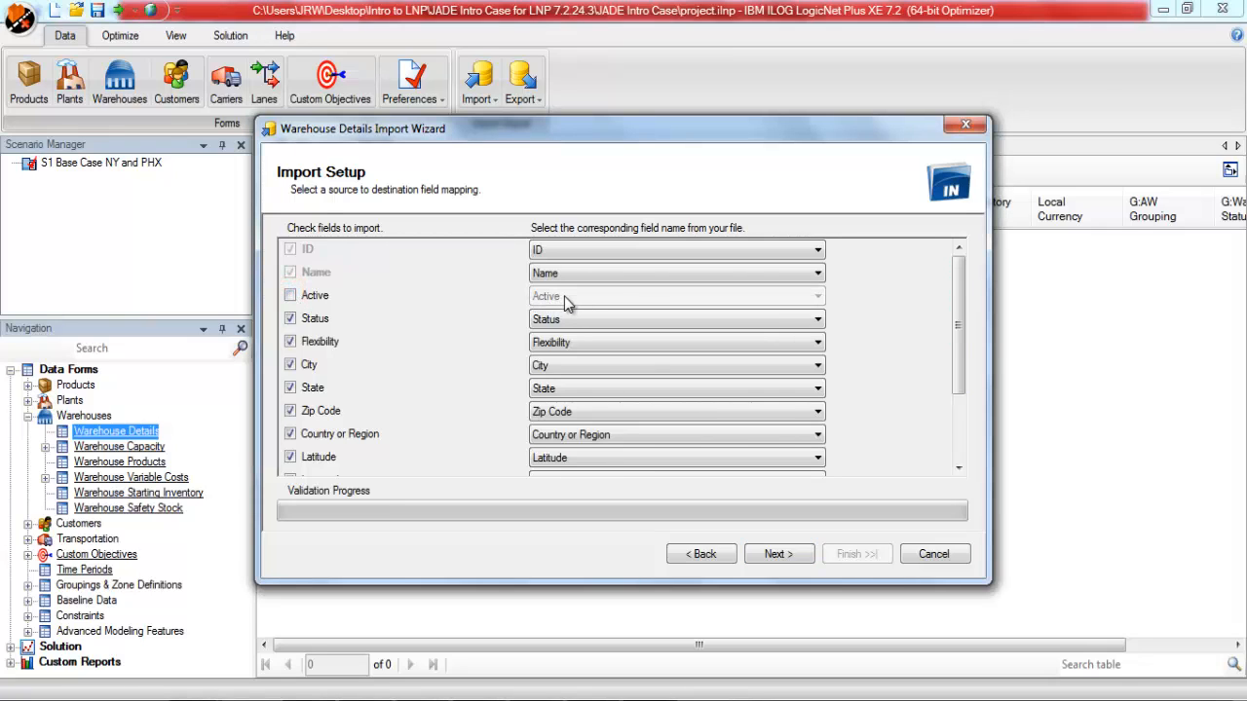
left_click(289, 296)
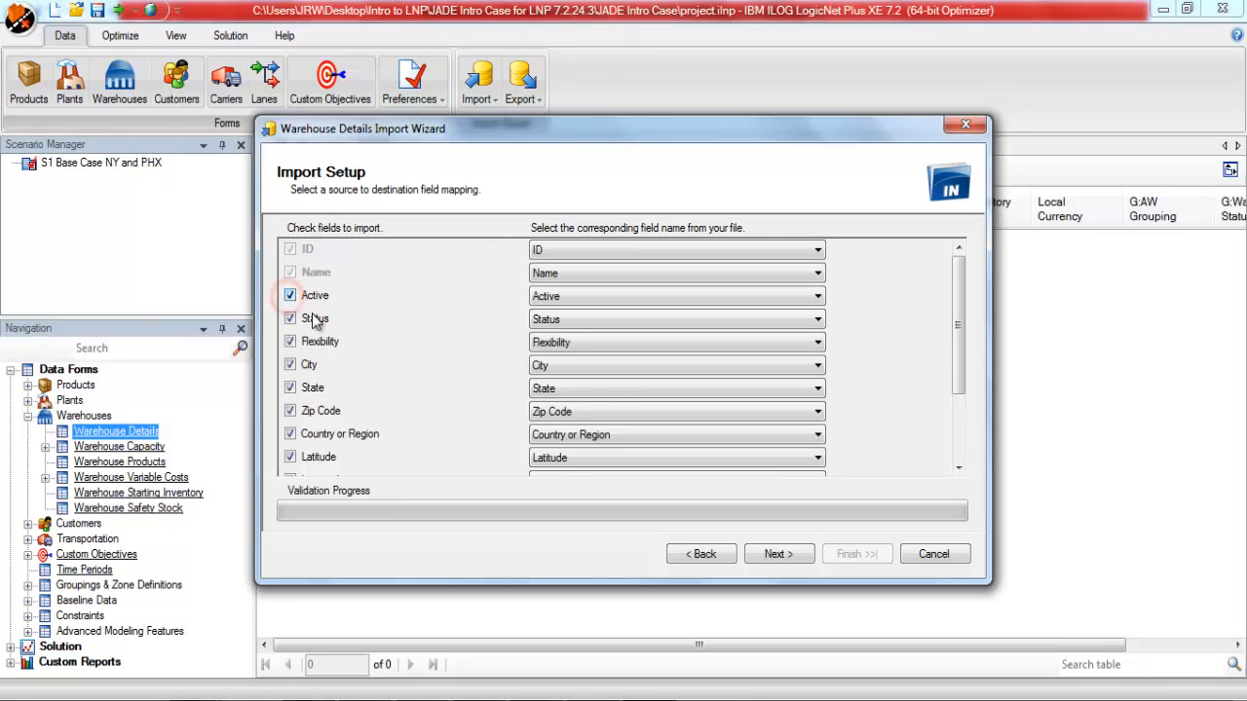
- Run the Warehouse Details import and add the new records from the source table to the scenario
left_click(777, 556)
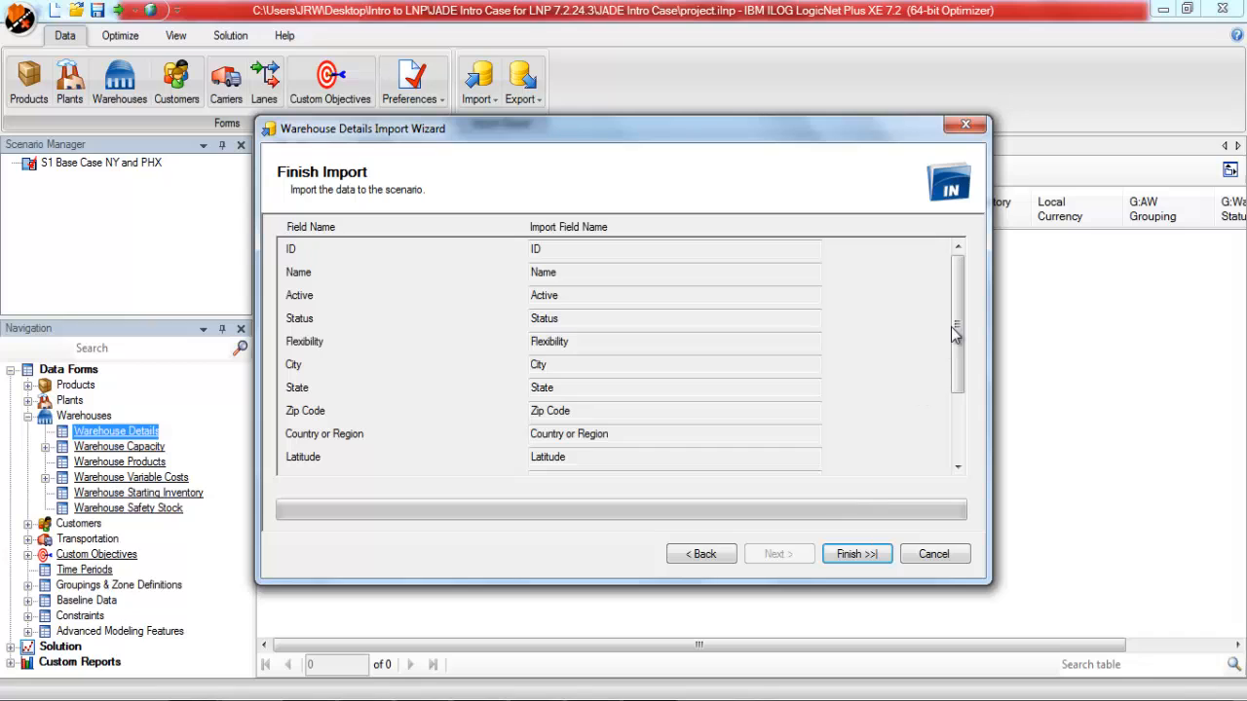
scroll(955, 334, "down", 2)
scroll(962, 304, "up", 2)
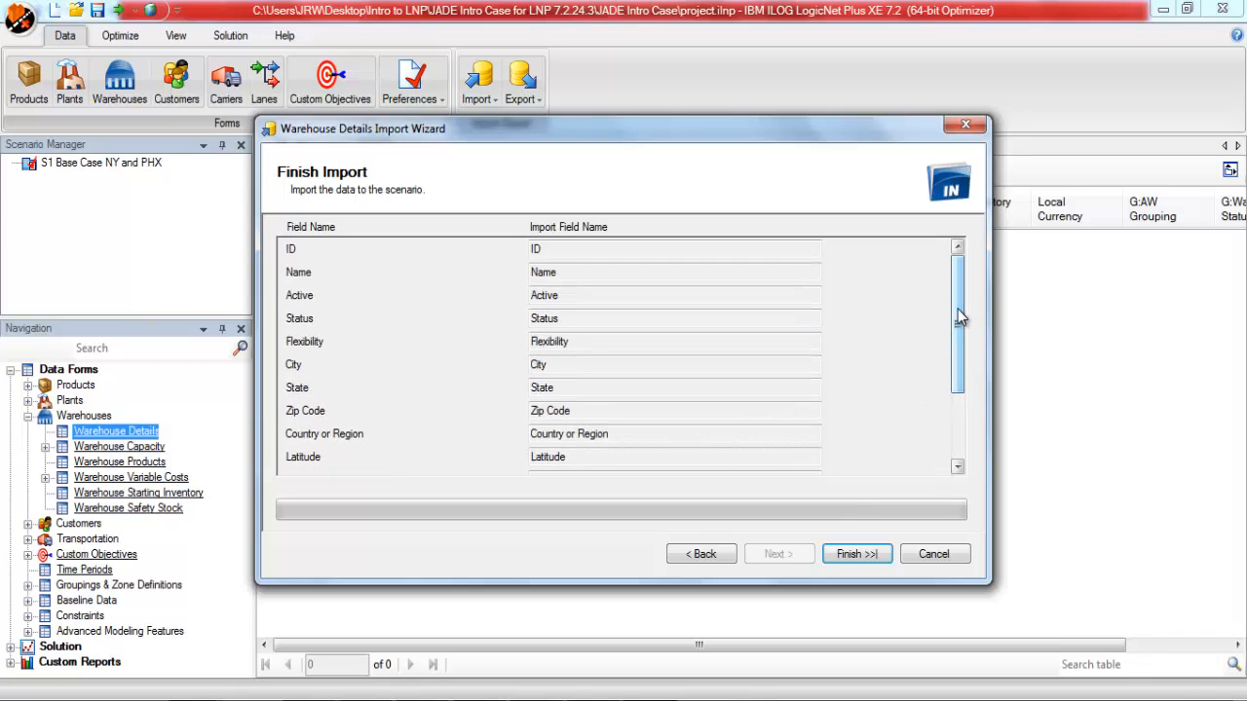
left_click(843, 561)
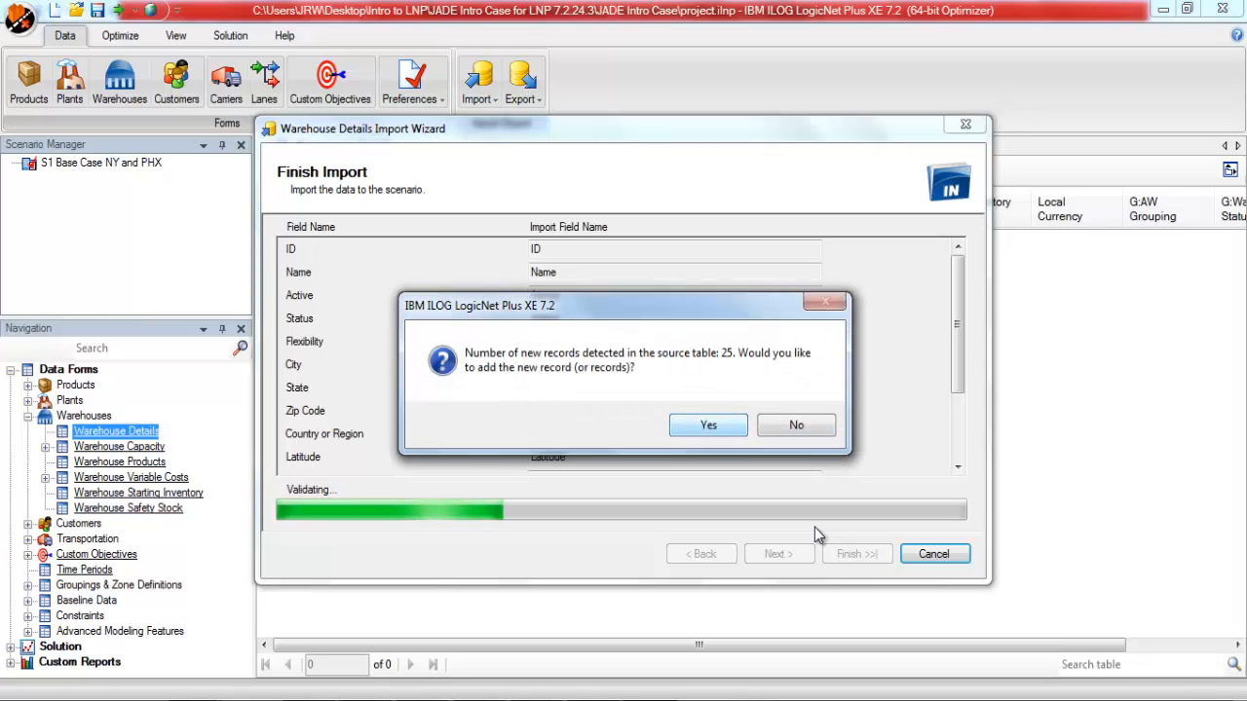
left_click(708, 424)
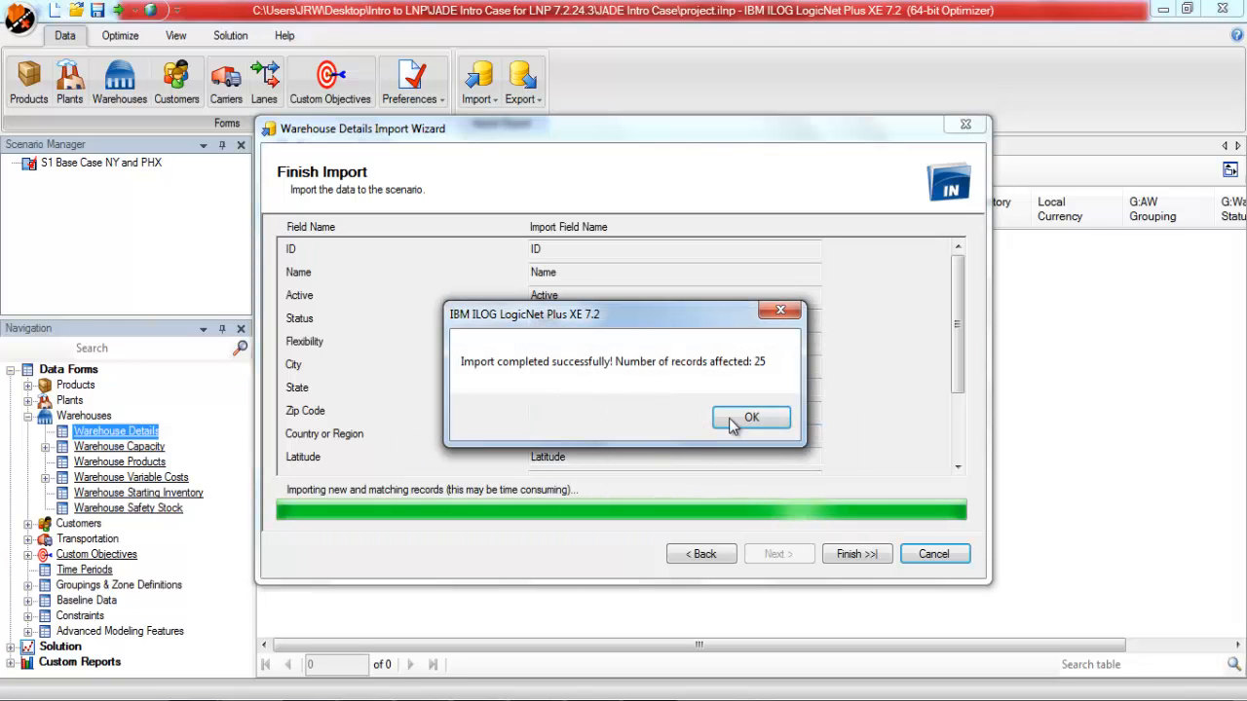
left_click(731, 421)
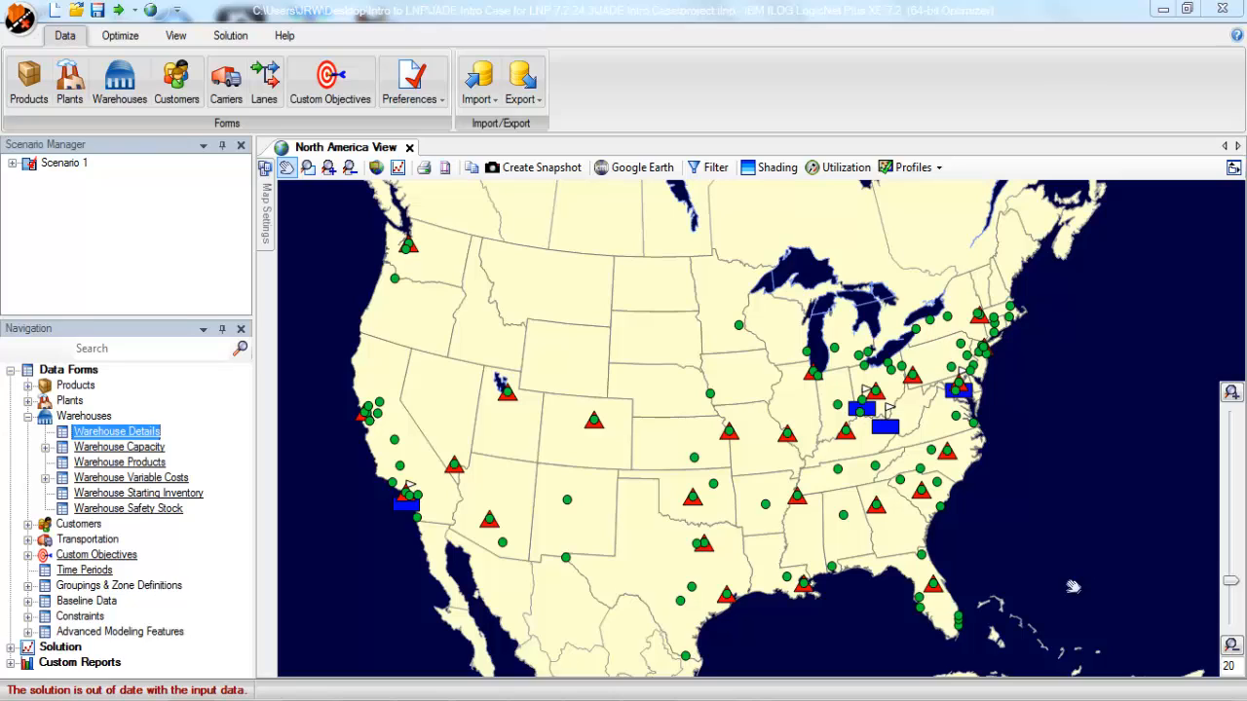
- Pin the map settings open beside the North America map and expand the customer display settings
left_click_drag(660, 469, 667, 463)
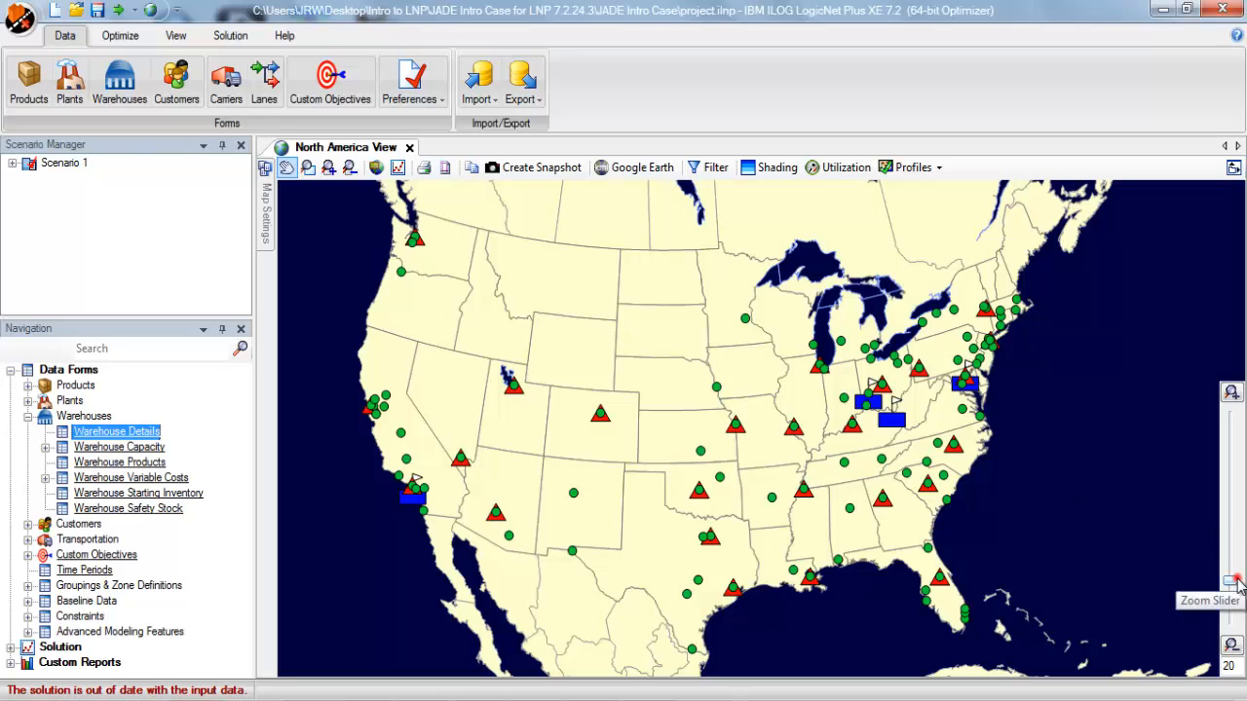
left_click_drag(1231, 582, 1234, 567)
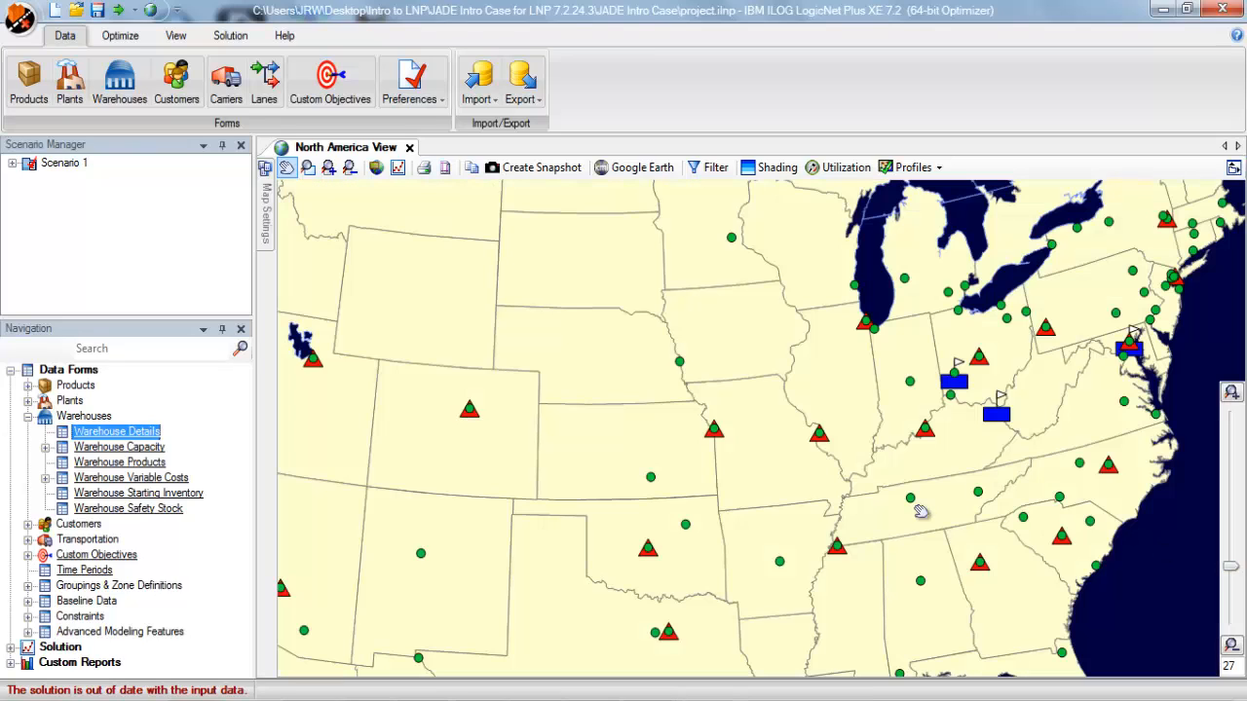
scroll(731, 493, "down", 5)
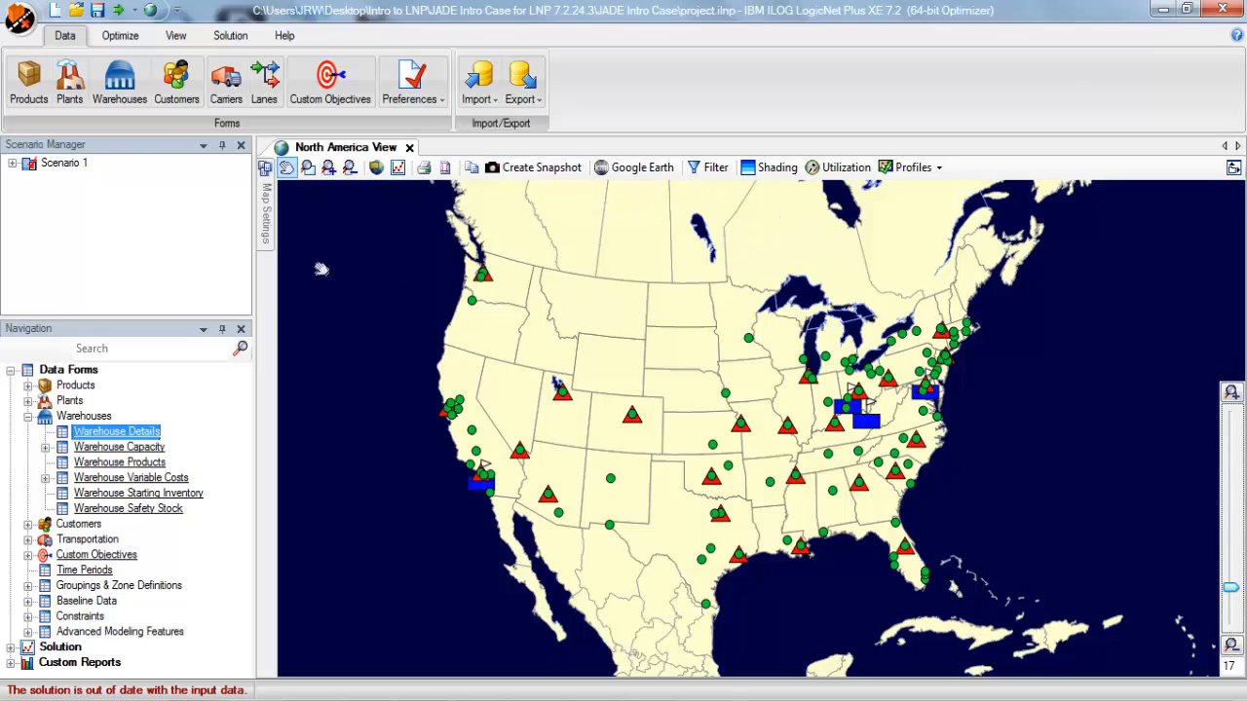
left_click(270, 213)
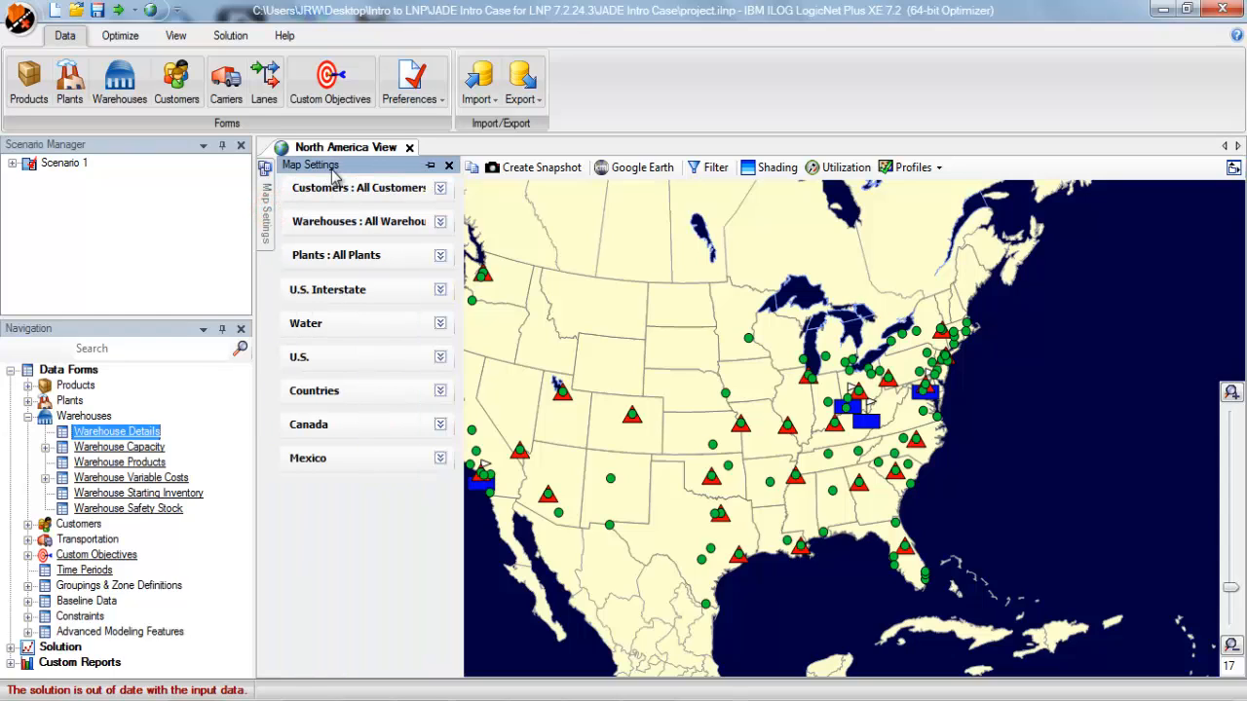
left_click(429, 166)
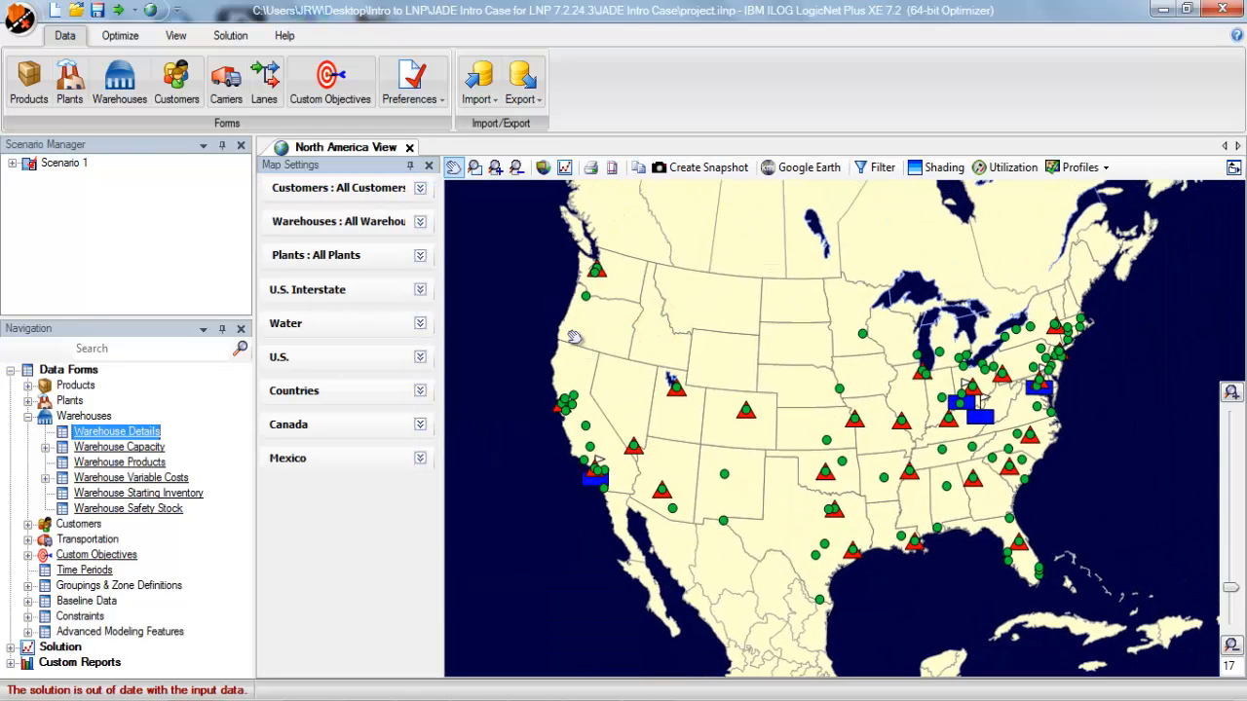
left_click(419, 188)
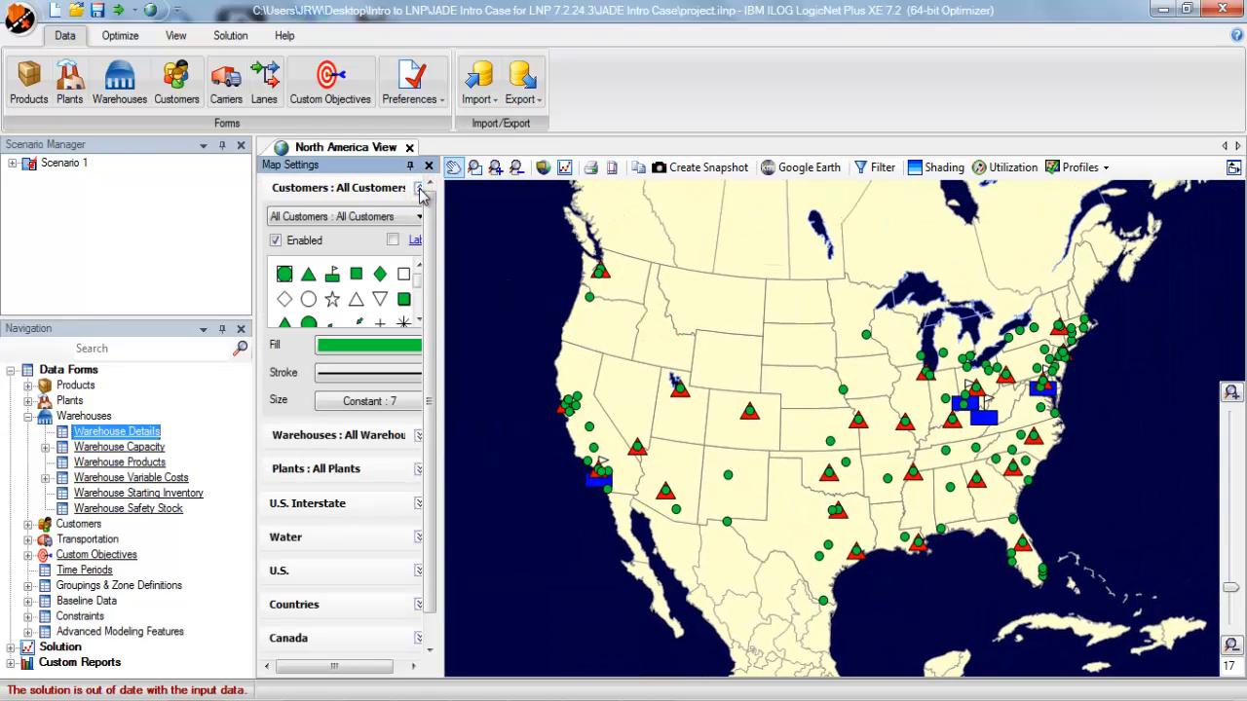
- Switch the customer display settings to AC Grouping : AC and back to All Customers : All Customers
left_click(368, 216)
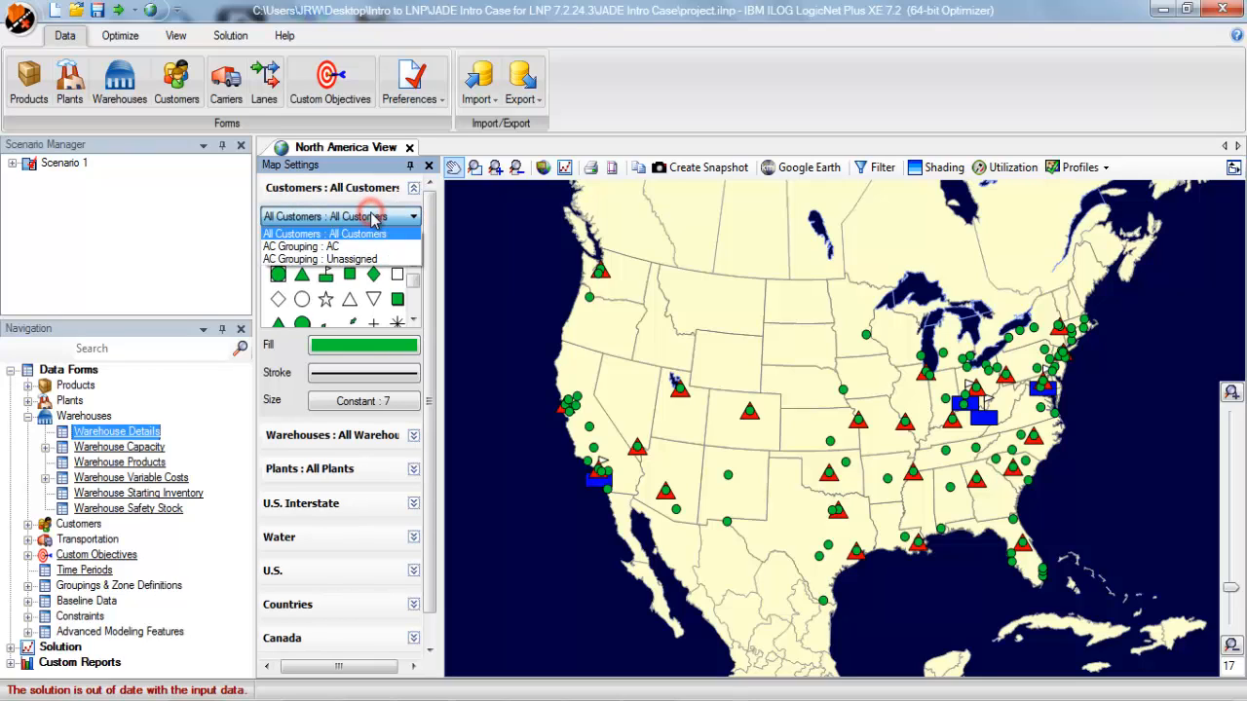
left_click(331, 248)
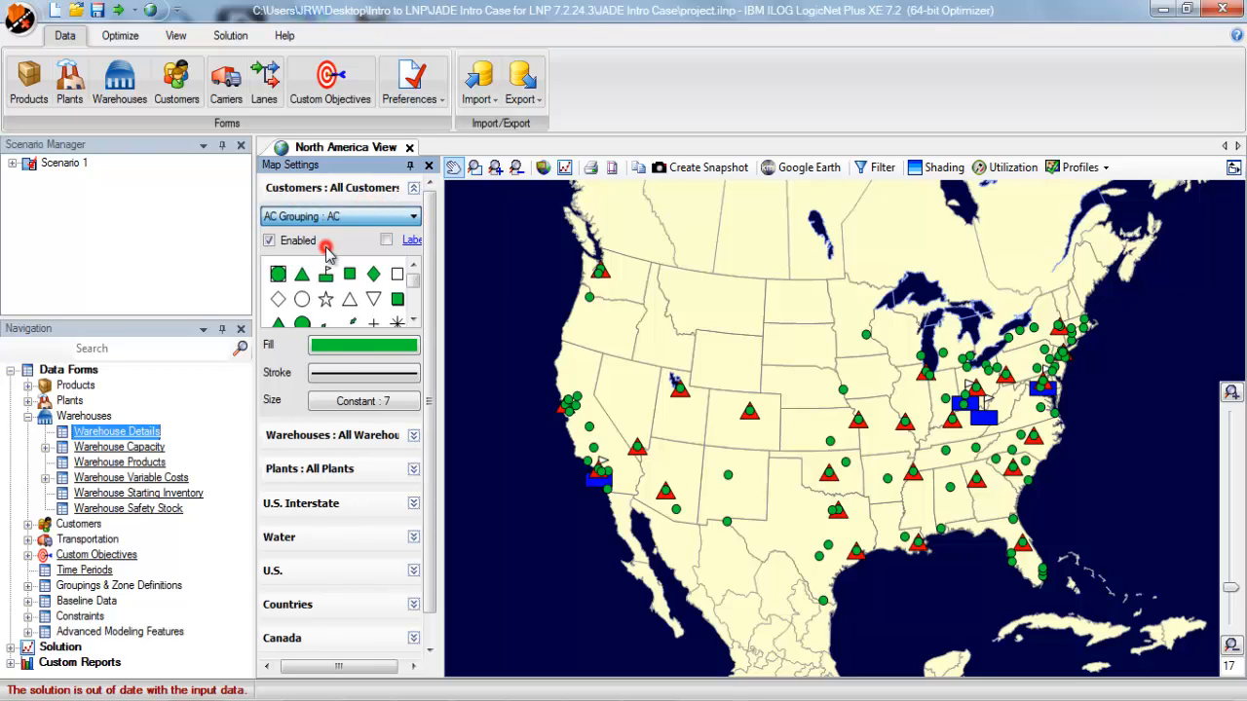
left_click(348, 221)
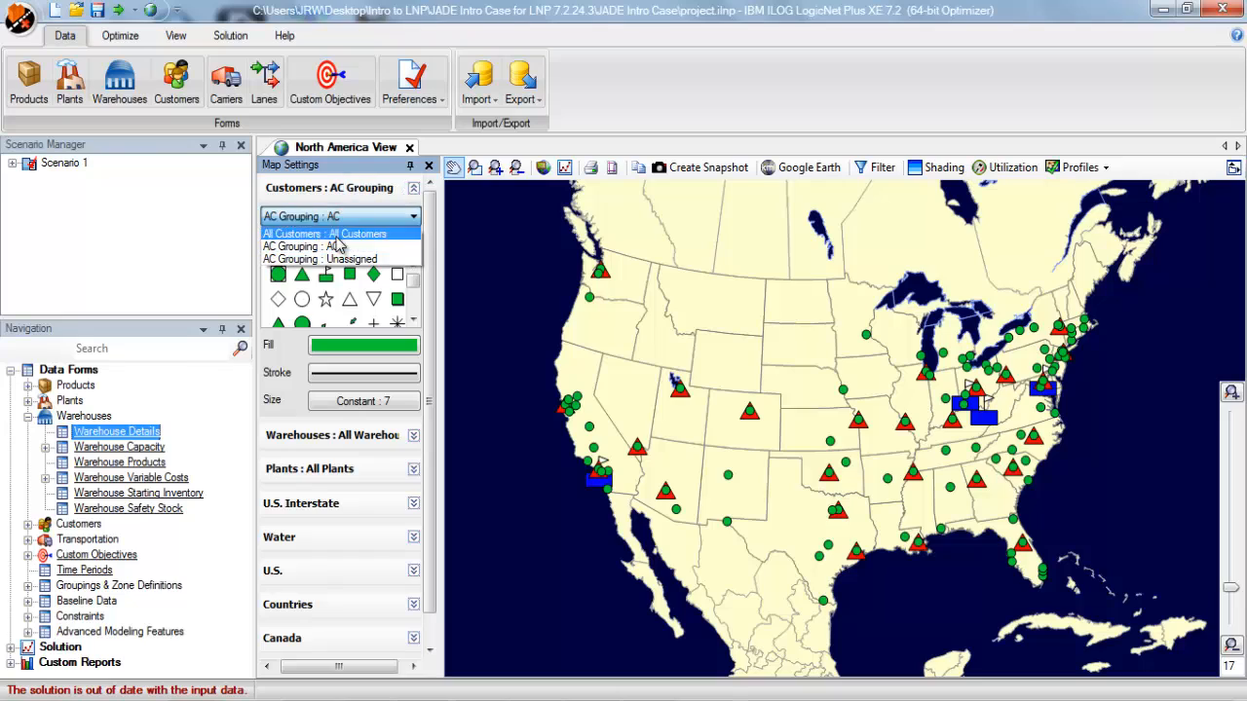
left_click(336, 232)
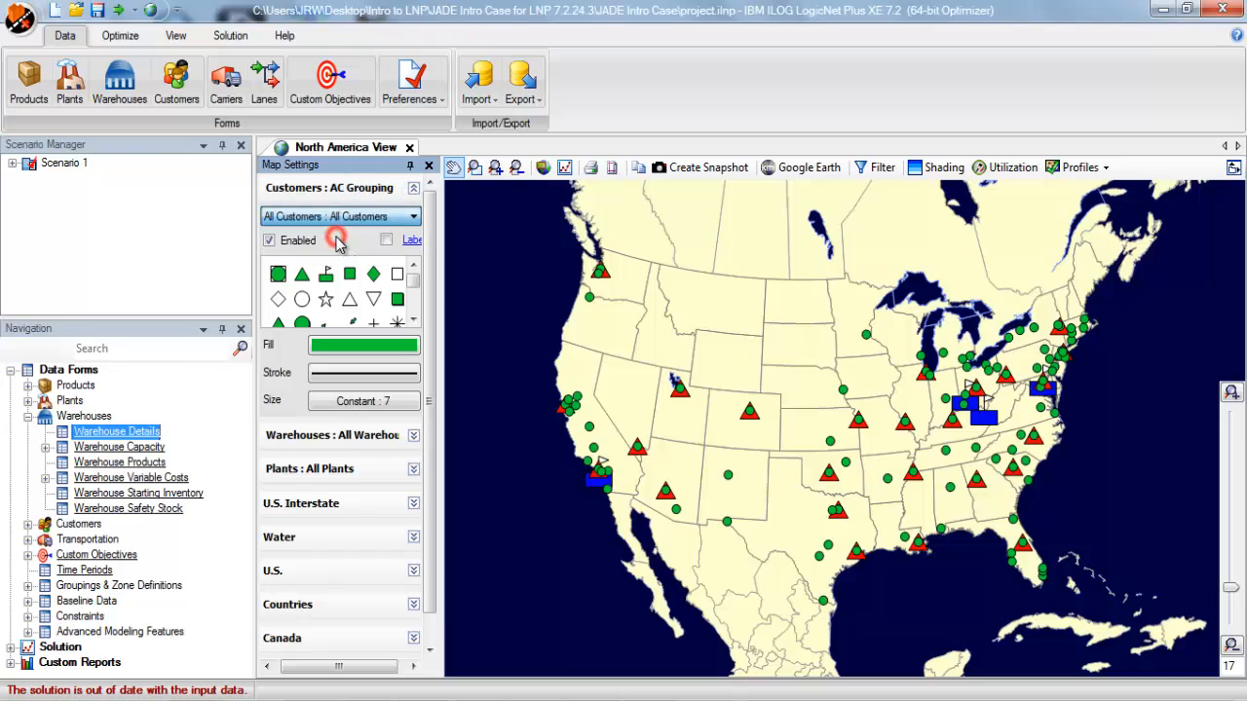
- Show all customers on the map as solid diamonds with a dark purple fill
left_click(303, 277)
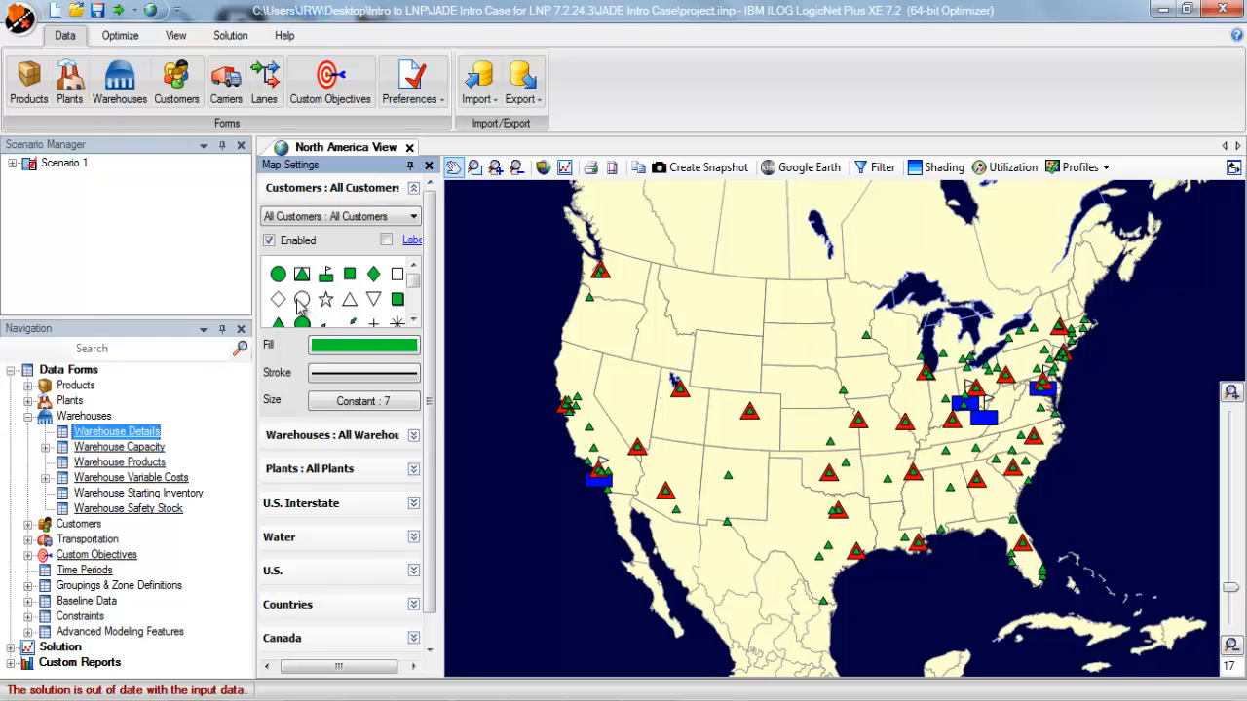
left_click(372, 276)
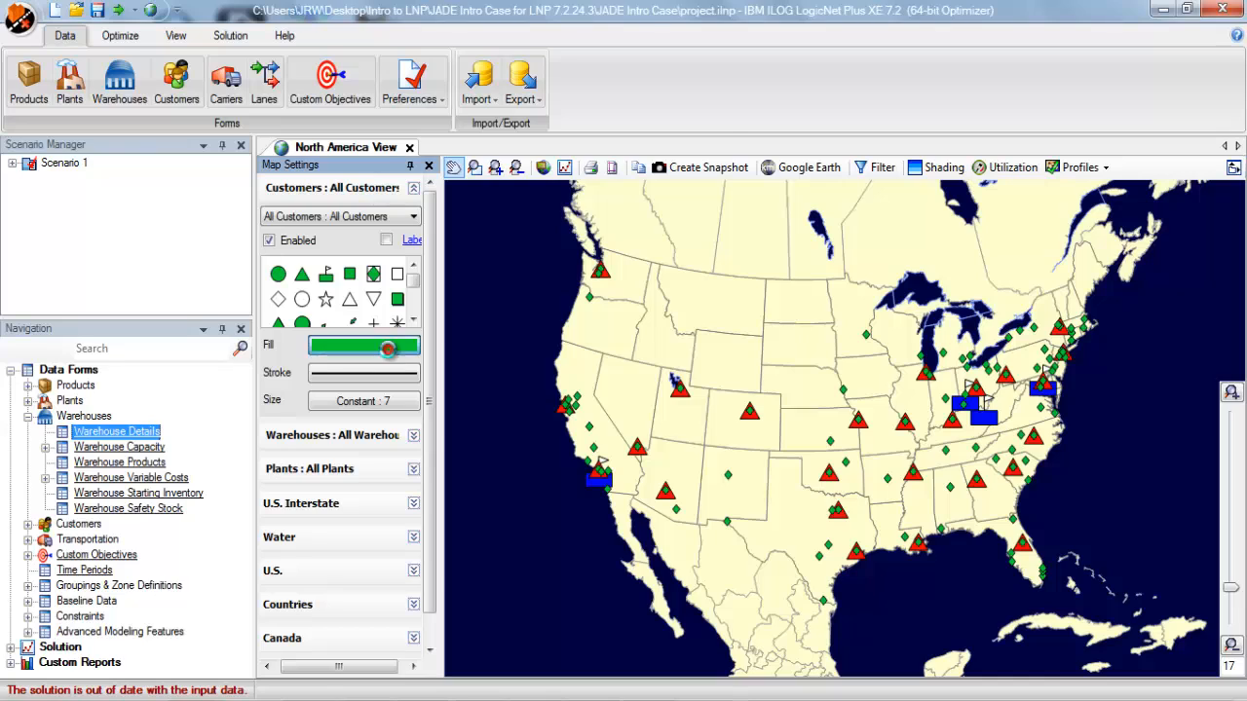
left_click(387, 349)
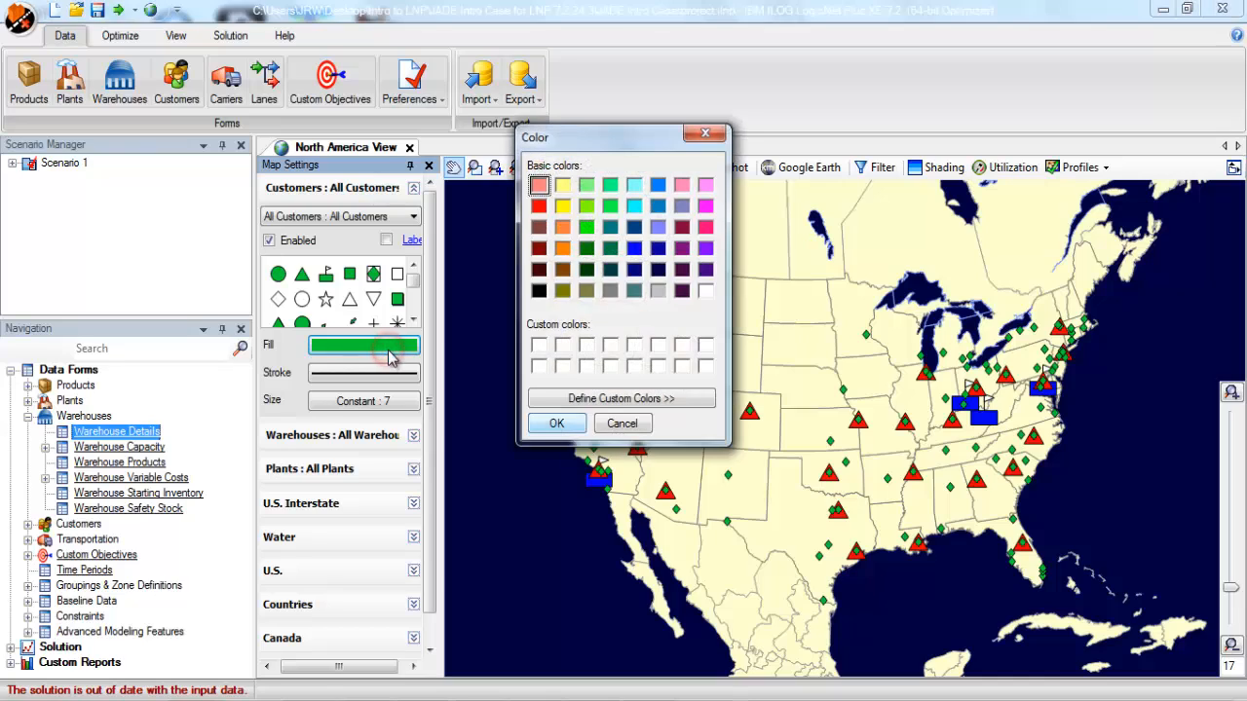
left_click(540, 207)
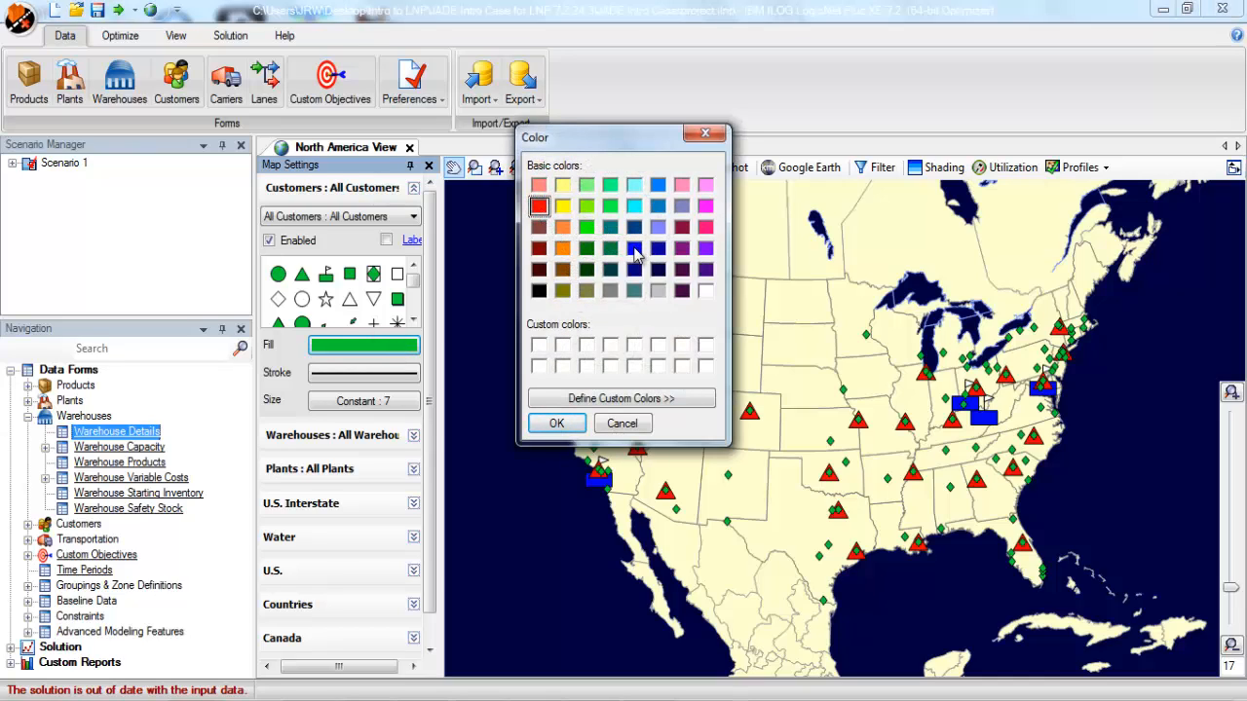
left_click(682, 290)
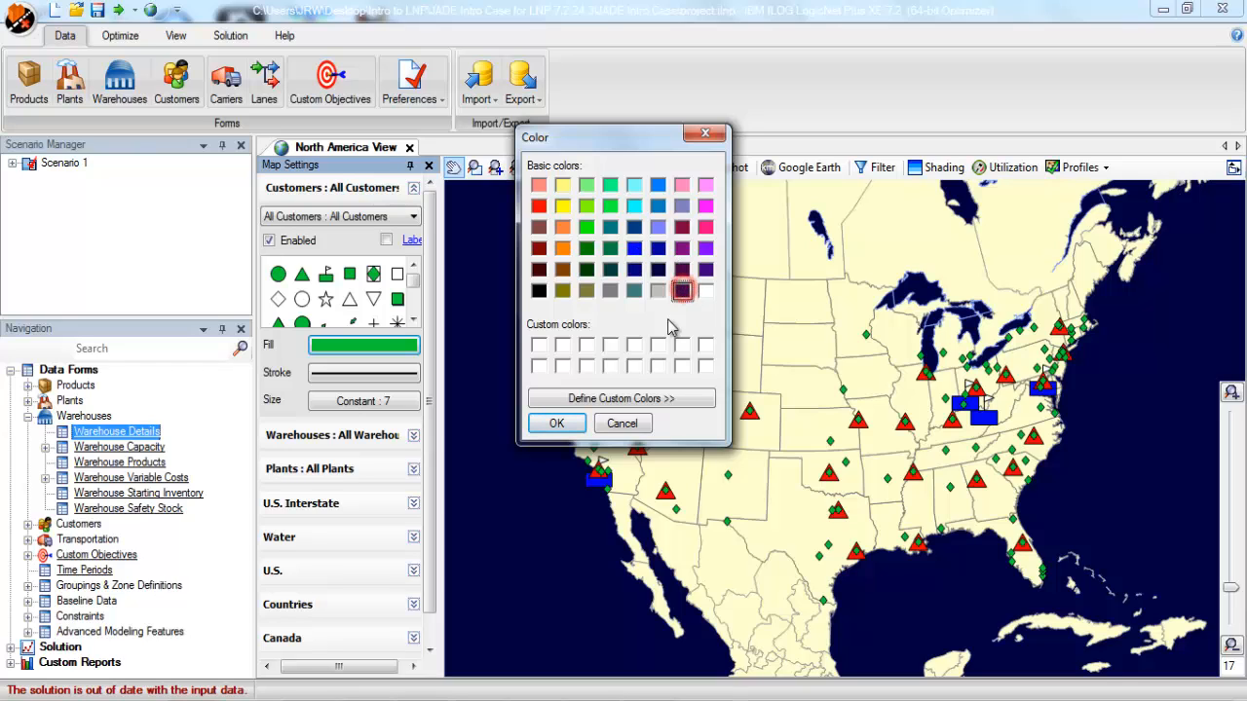
left_click(557, 422)
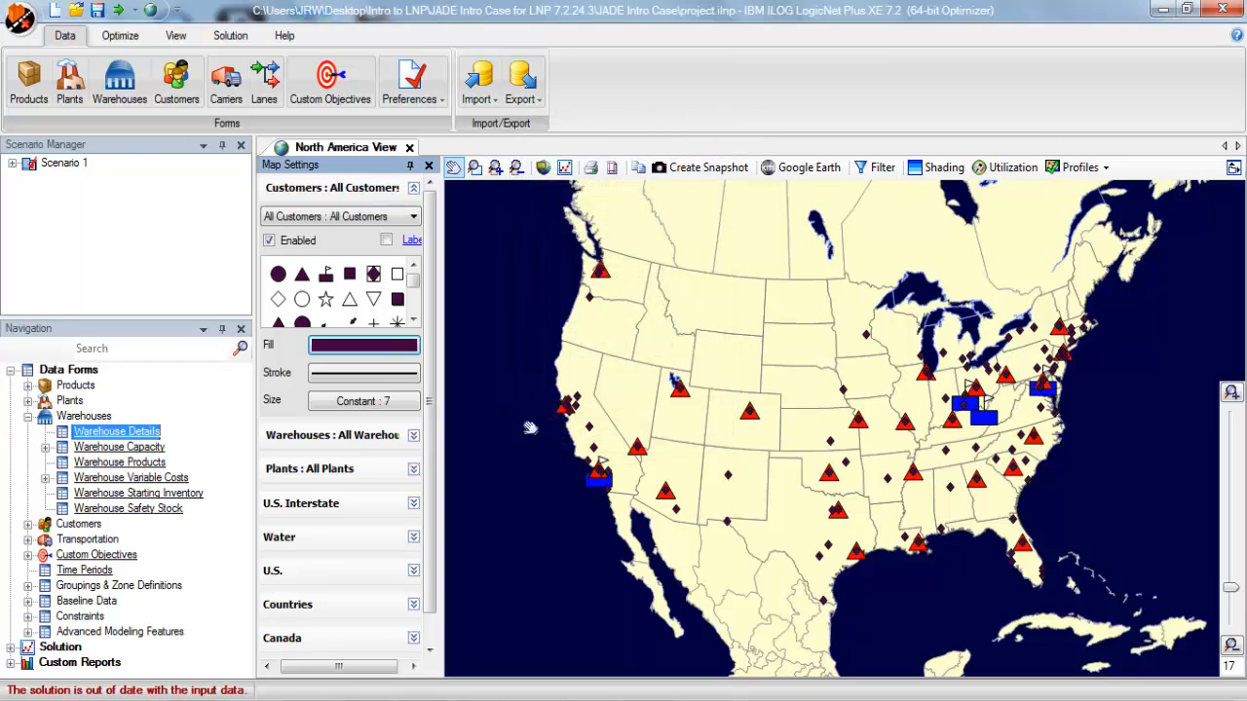
- Size the customer symbols by demand after trying a constant size of 11, and open the plant display settings
left_click(380, 385)
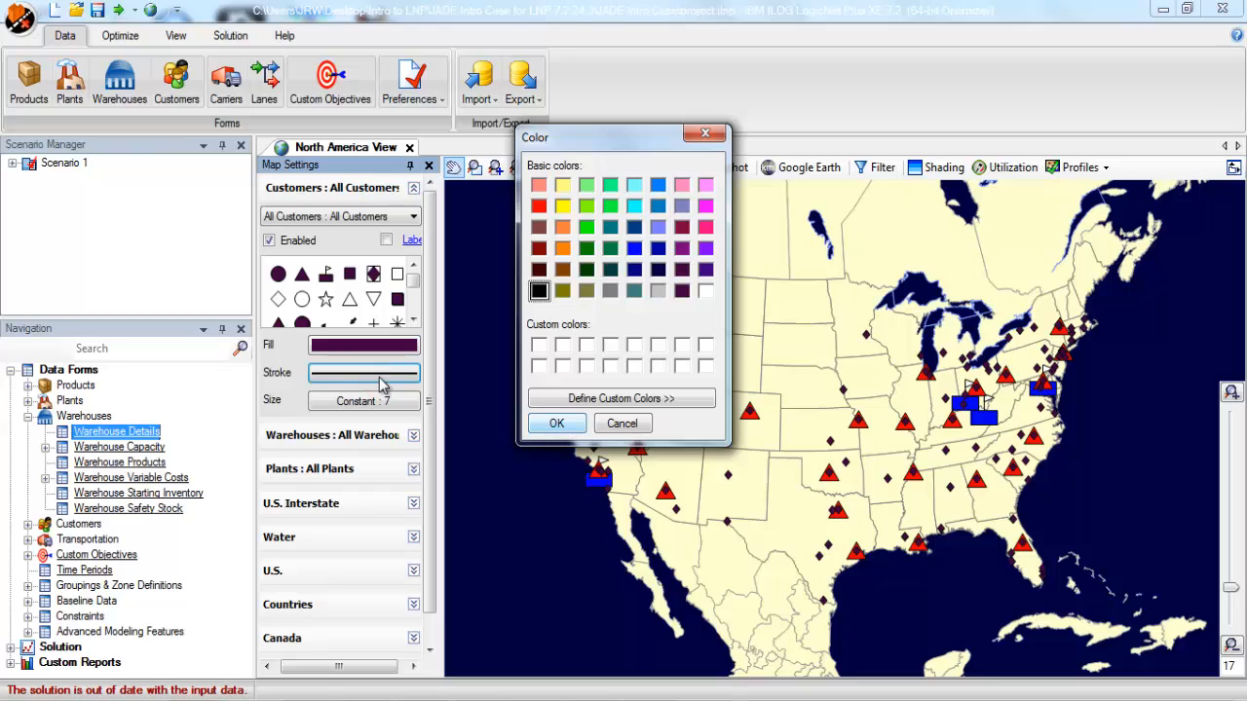
key("Escape")
left_click(340, 402)
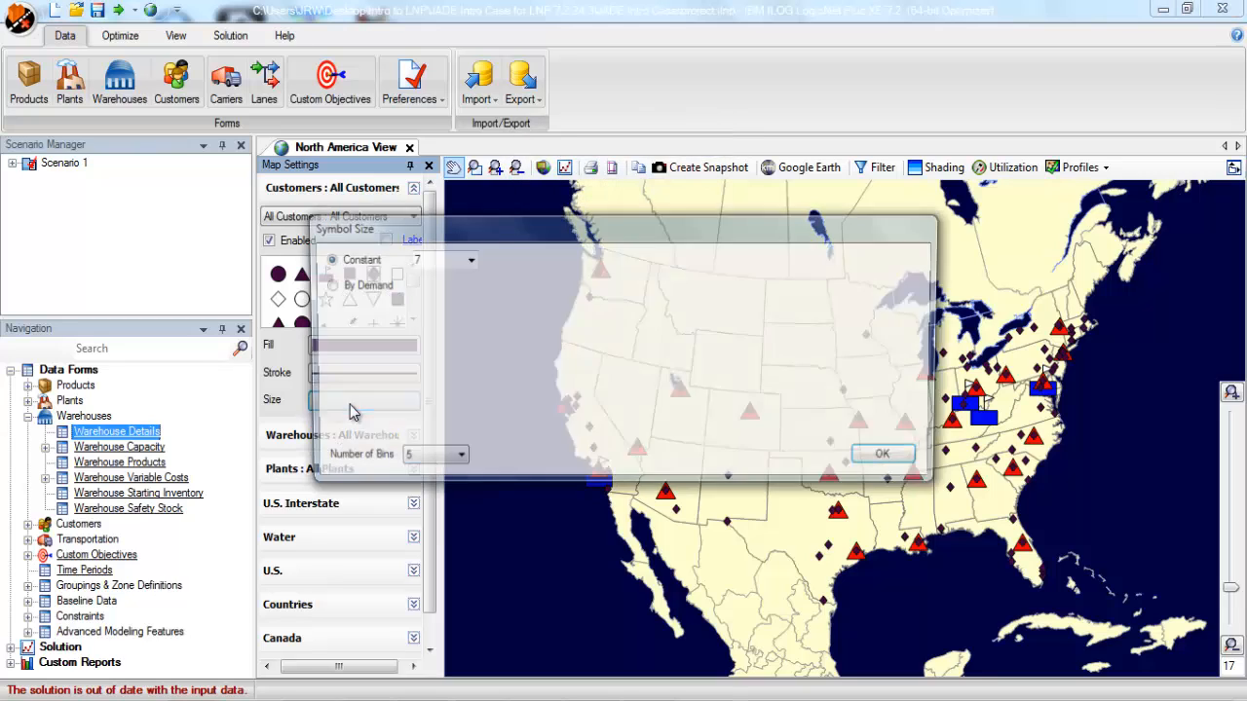
left_click(467, 258)
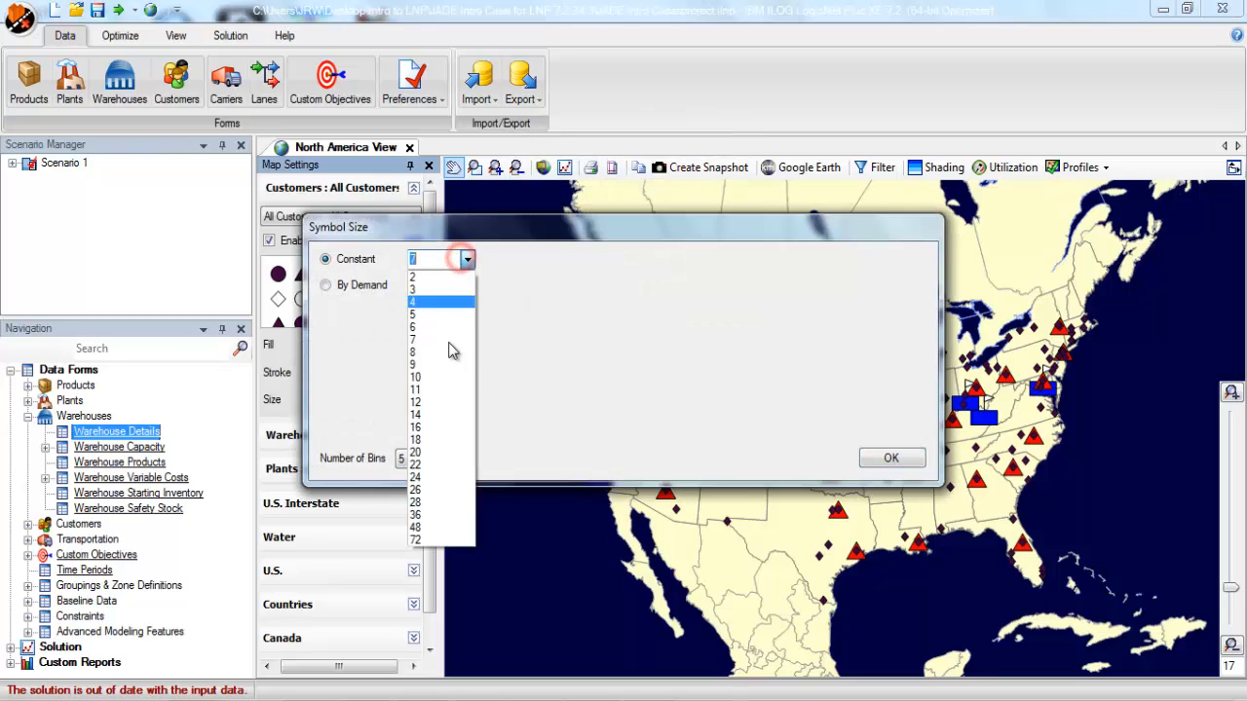
left_click(446, 389)
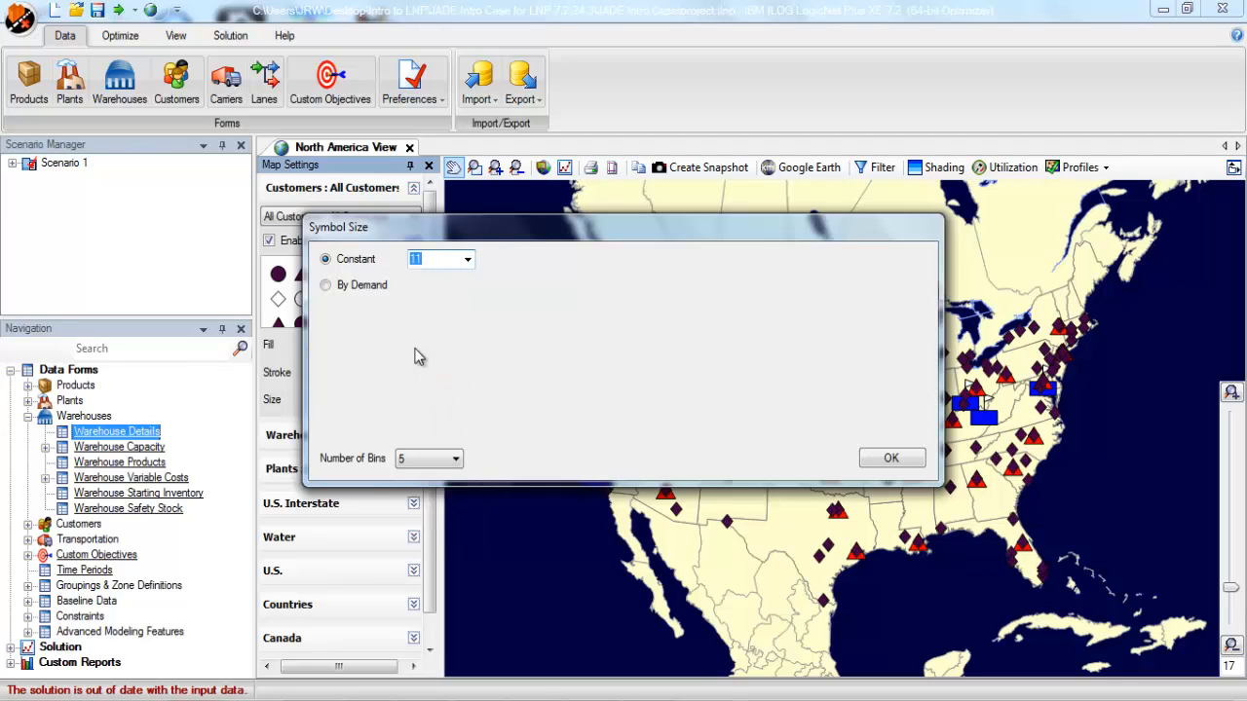
left_click(325, 284)
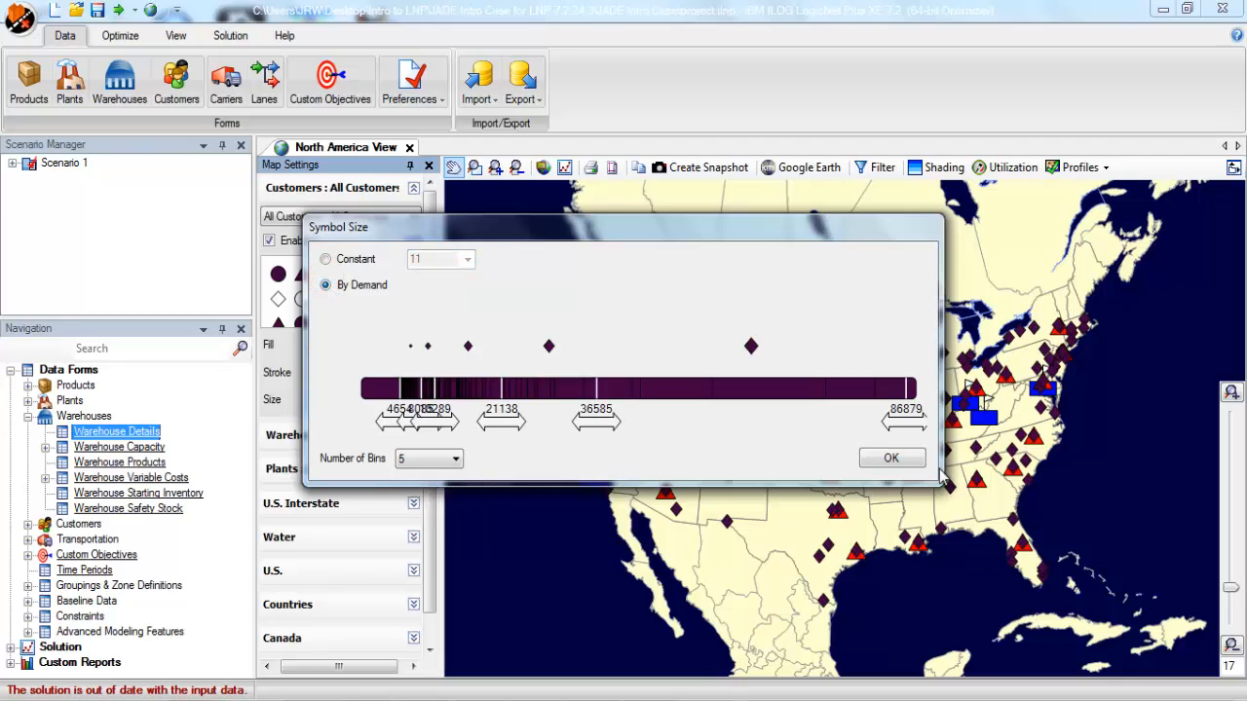
left_click(892, 458)
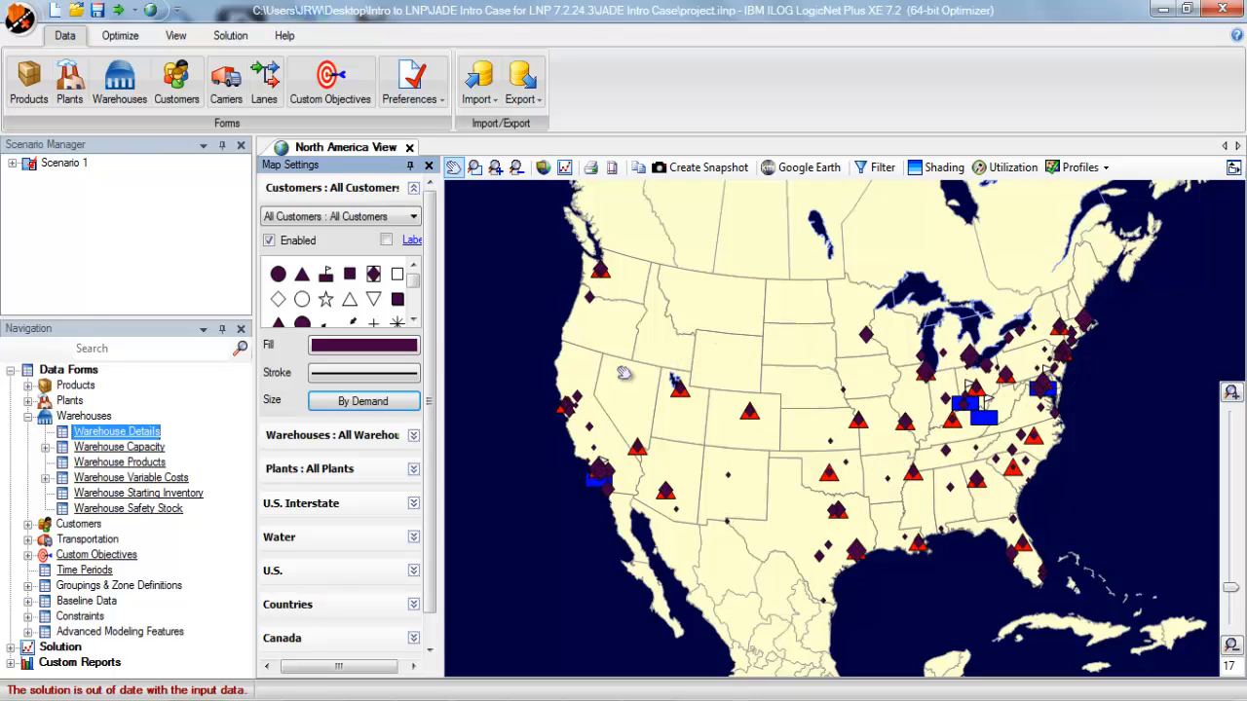
left_click(413, 187)
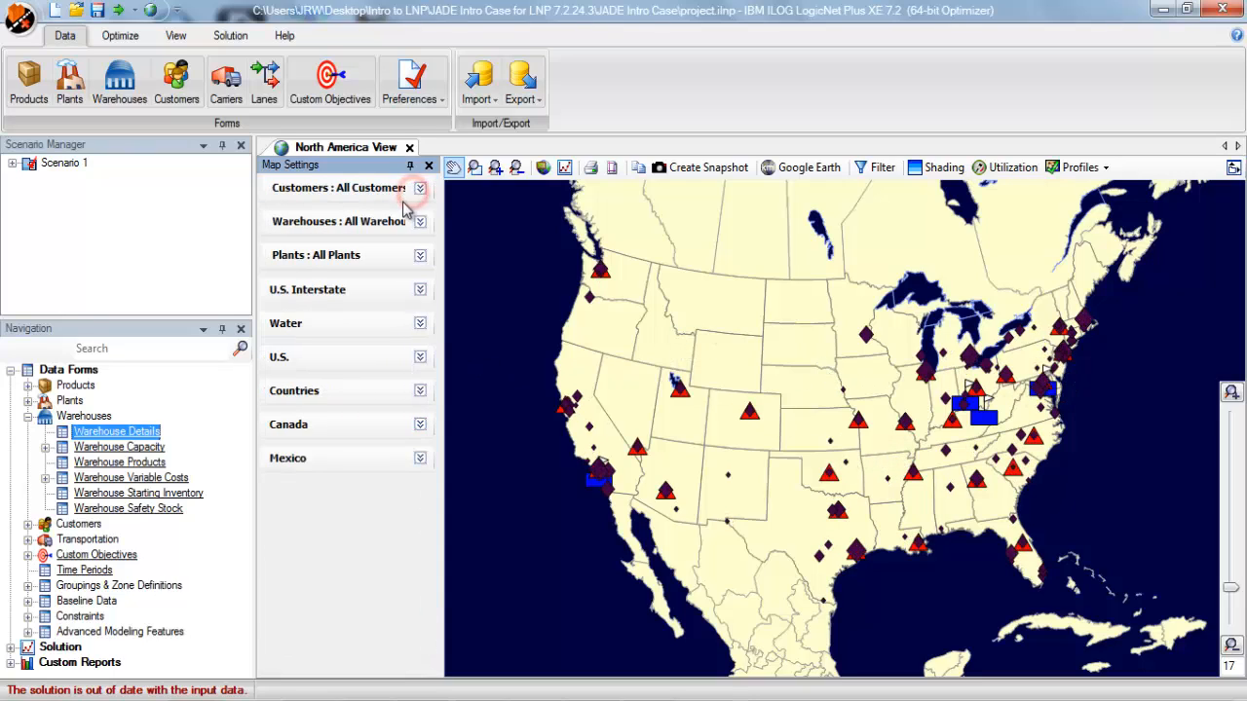
left_click(420, 256)
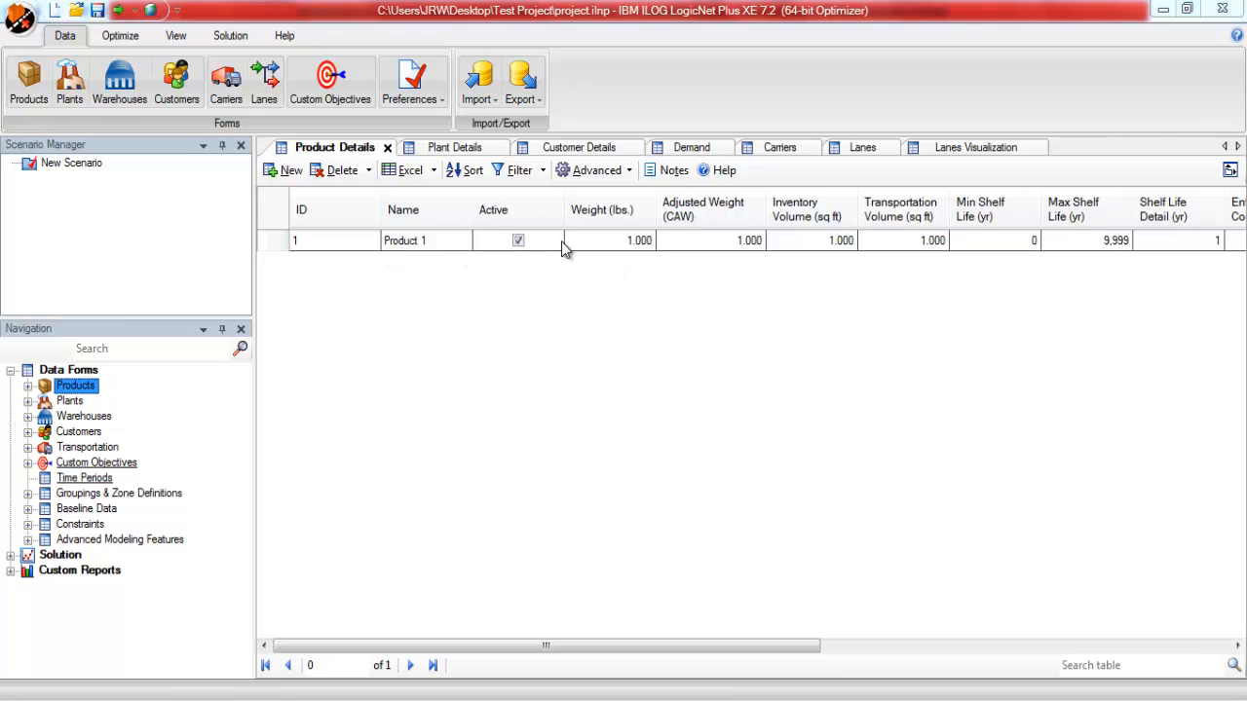
- Examine the plant's status field in Plant Details, and review the Customer Details and Demand tables
left_click(471, 149)
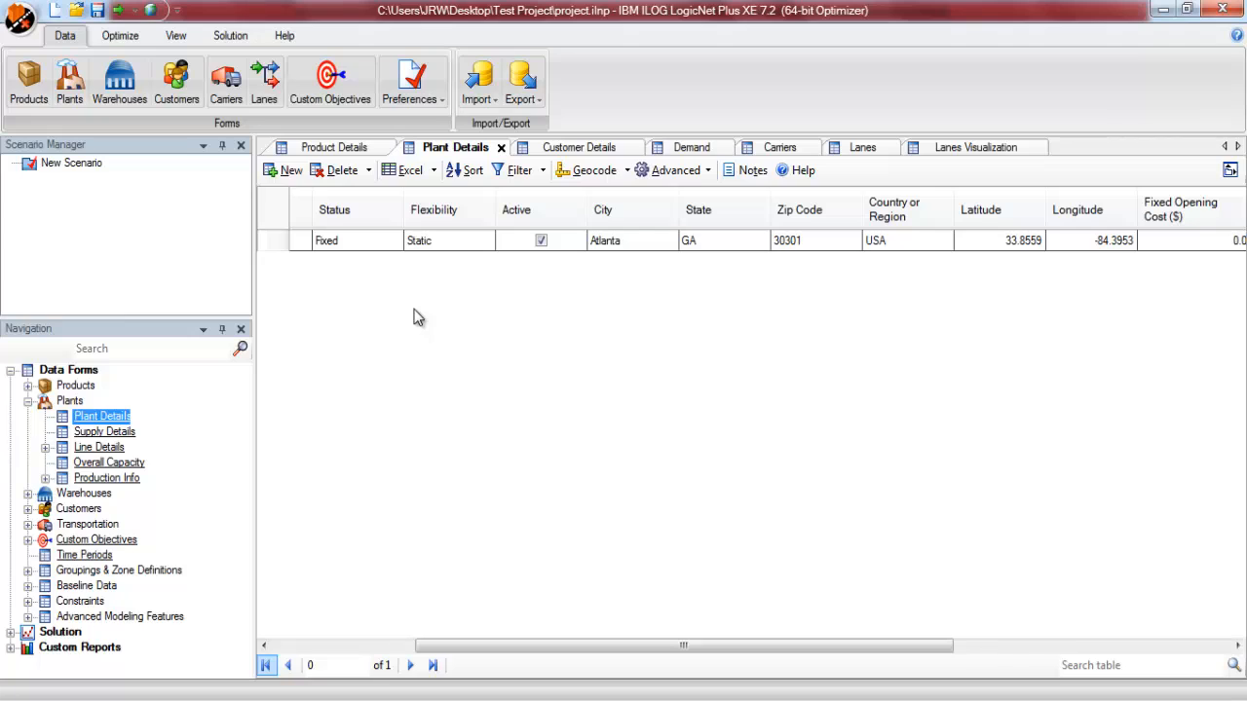
left_click(390, 244)
left_click(387, 244)
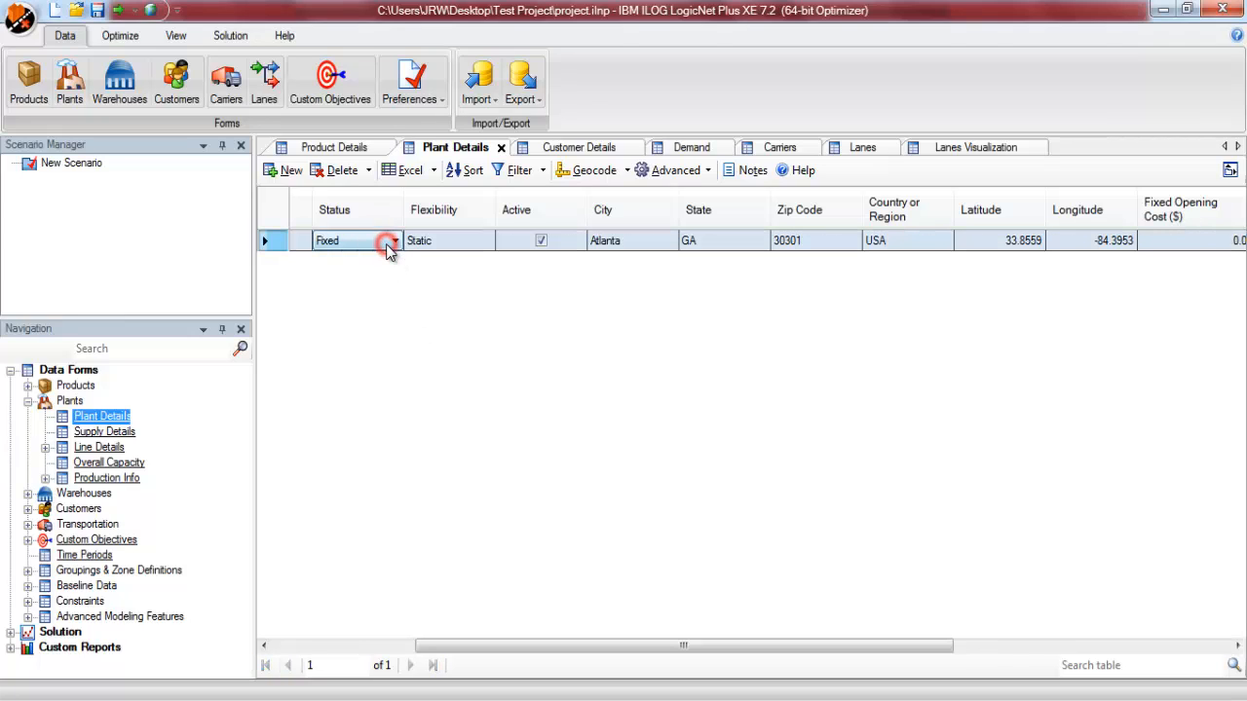
left_click(387, 246)
left_click(386, 245)
left_click(604, 149)
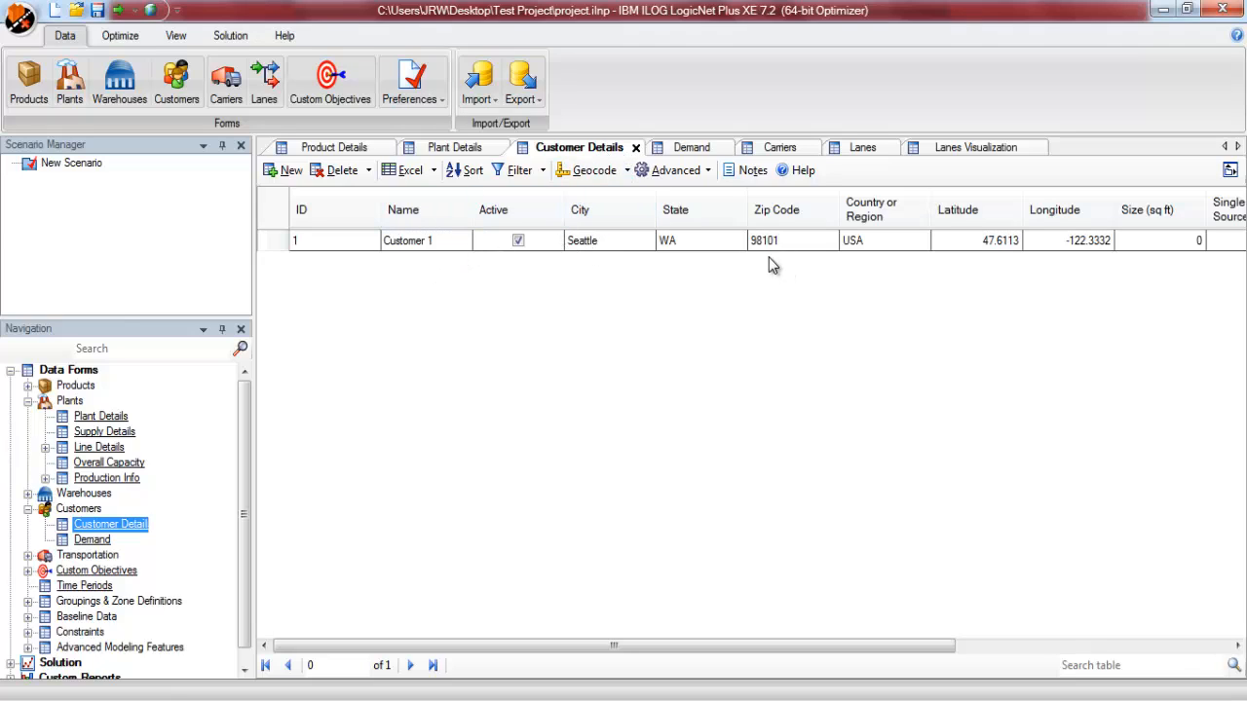
left_click(693, 148)
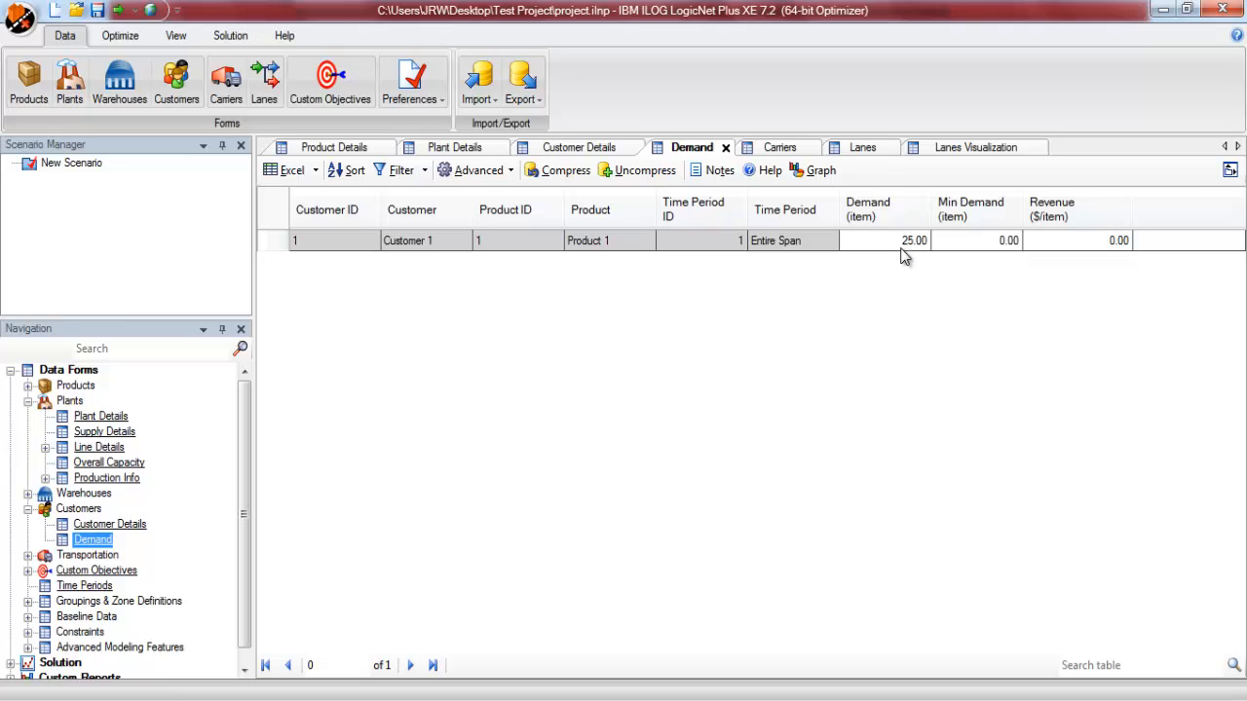
- Set the rated cost of Carrier 1 to 2 $/mile in the Per Mile/Fixed carriers table
left_click(782, 151)
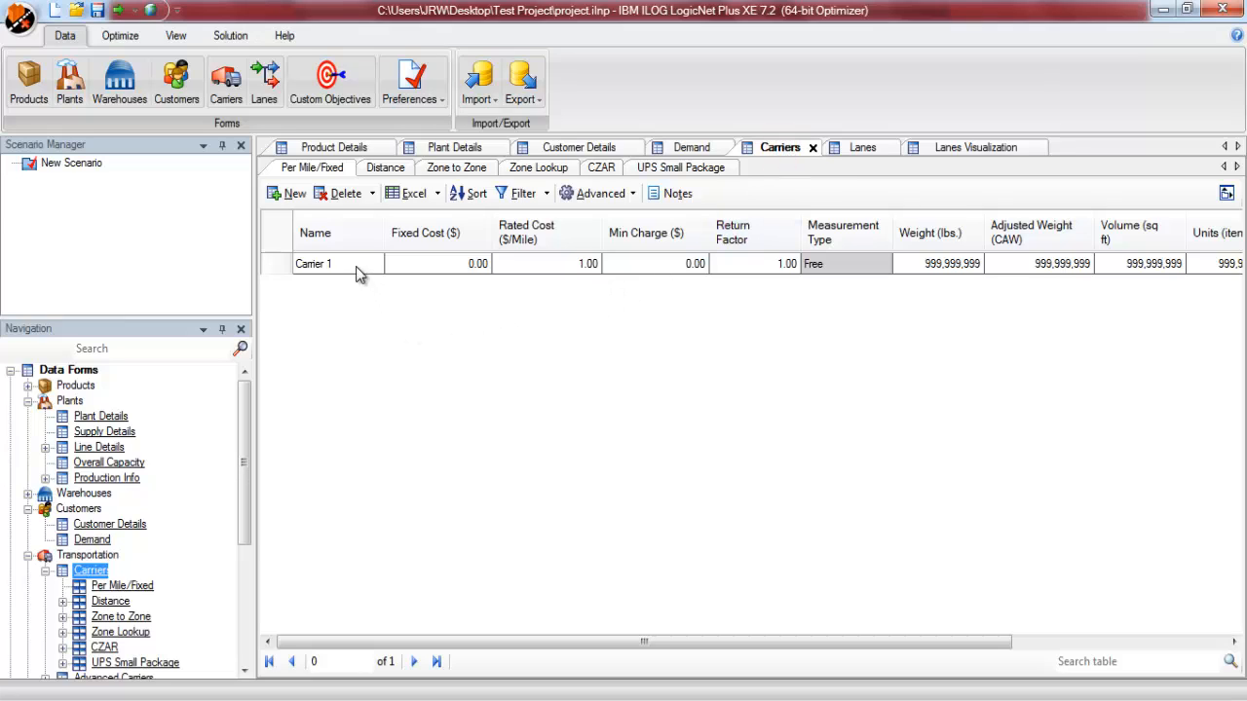
left_click(591, 263)
type("2")
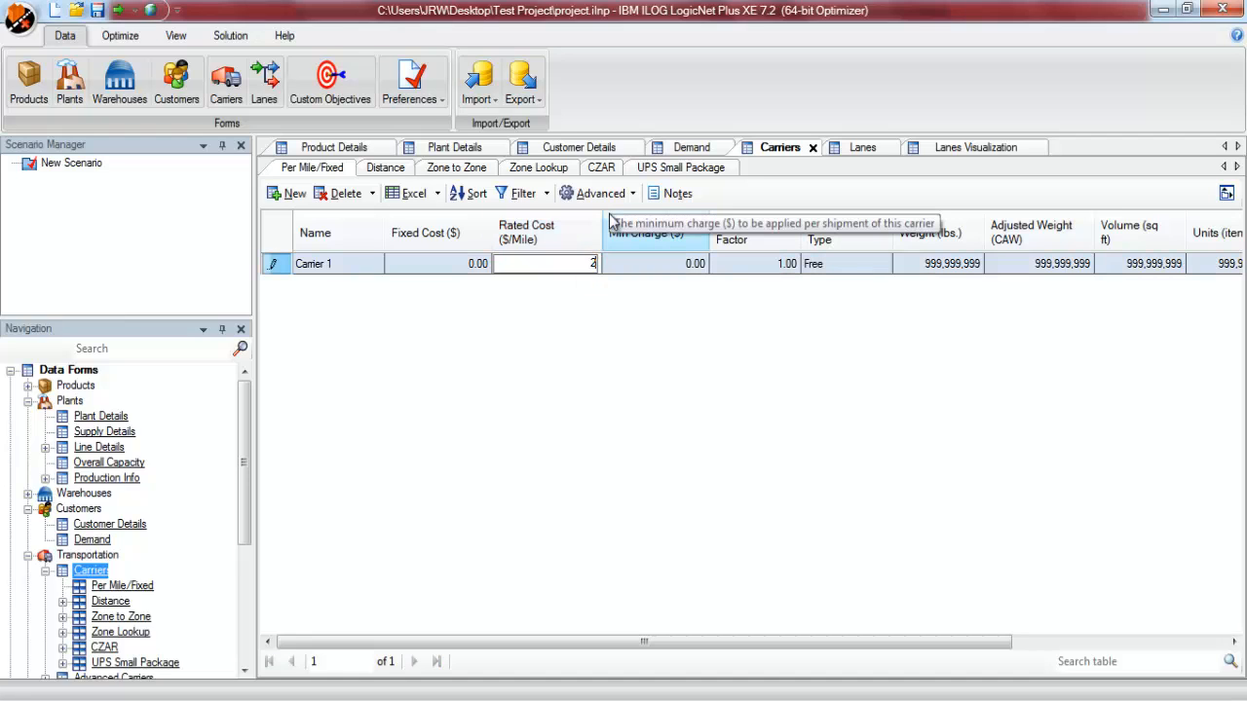
- Confirm Carrier 1's rated cost of 2 $/mile, and review the Plant to Customer lane and its selected carrier
key("Return")
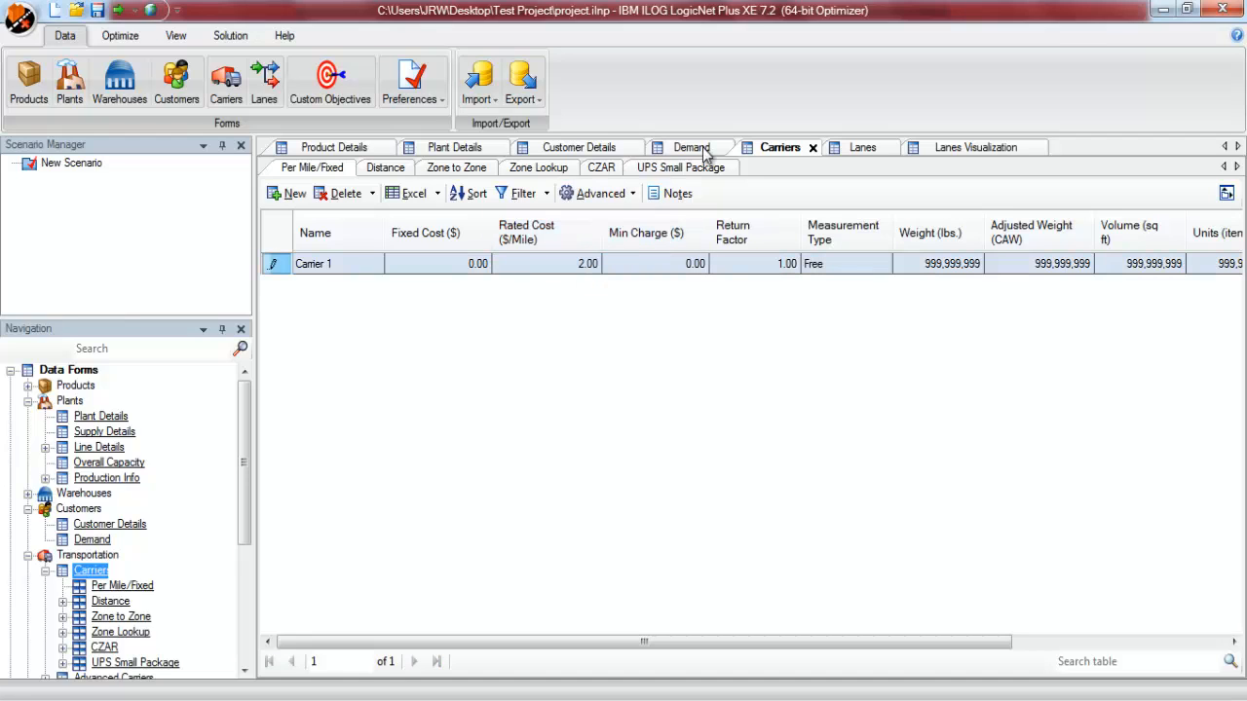
left_click(857, 151)
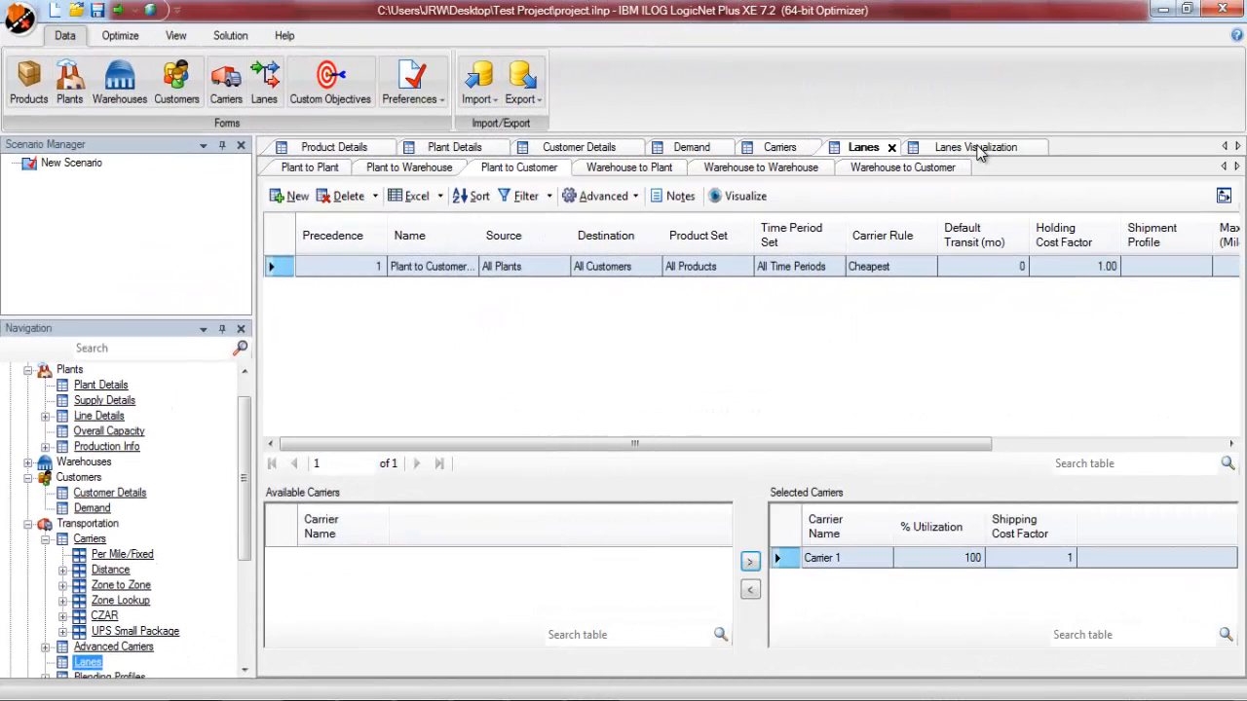
- In the lanes visualization, move the All Plants and All Customers icons higher in the diagram
left_click(977, 149)
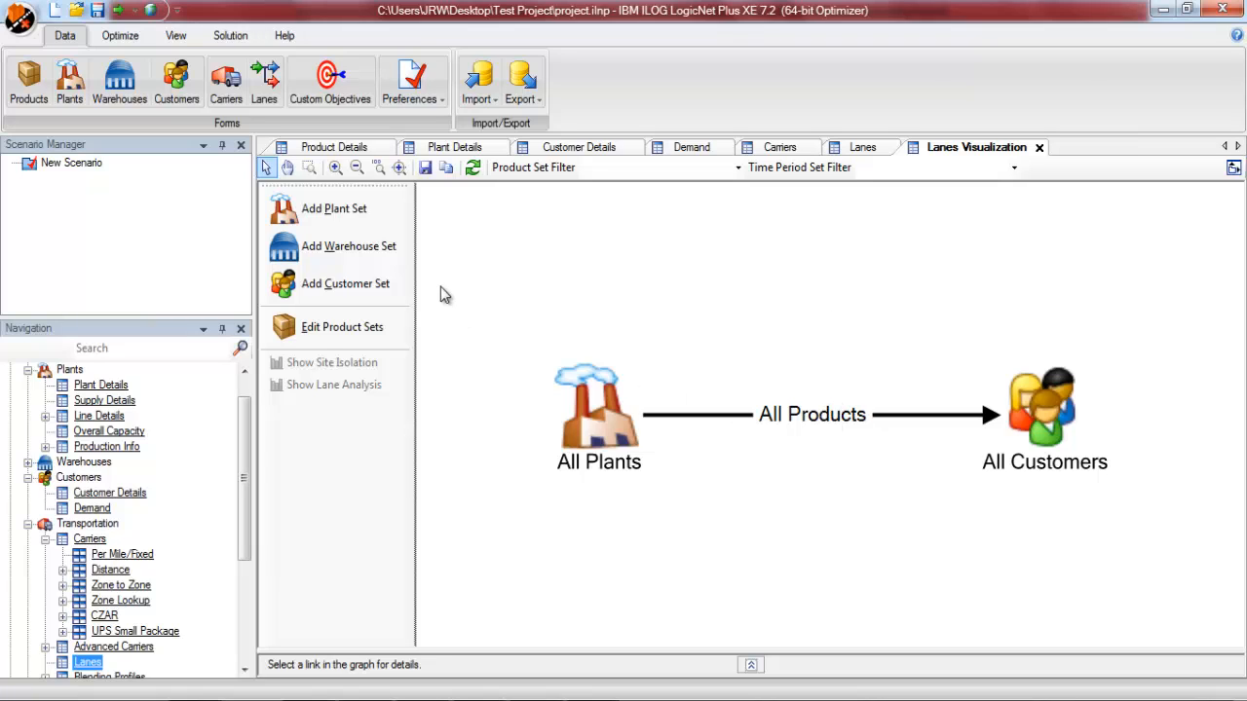
left_click_drag(603, 414, 585, 324)
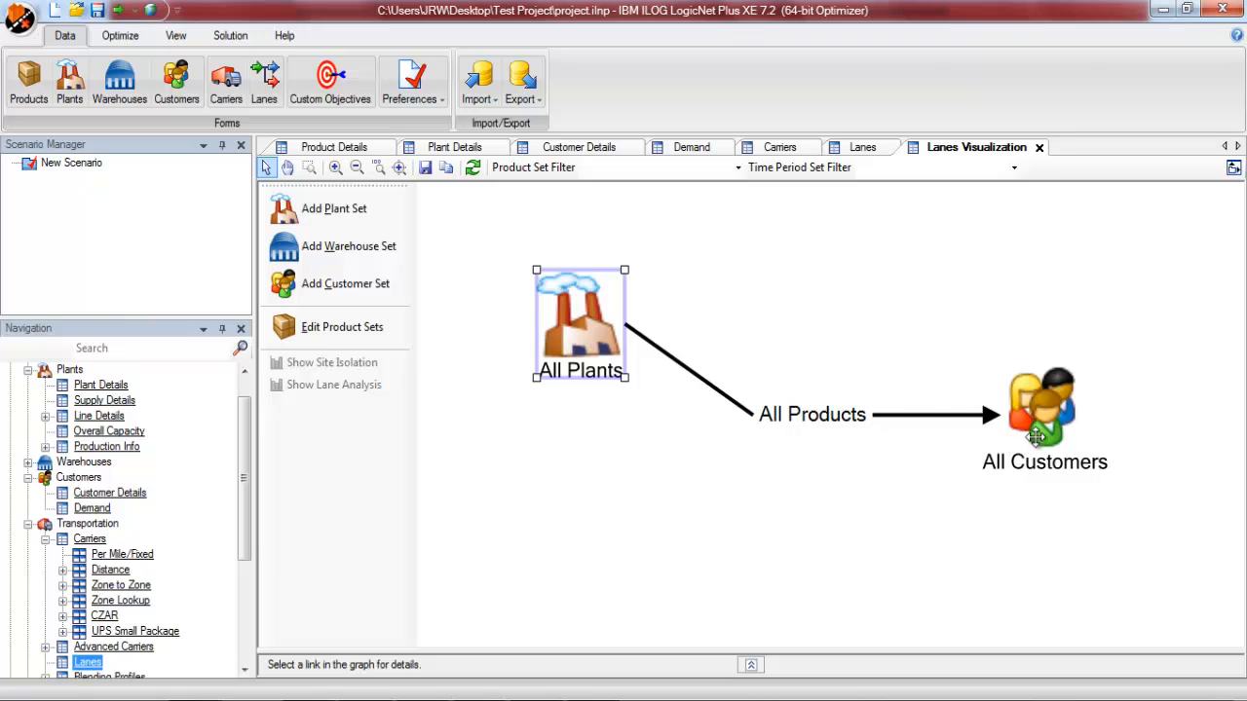
left_click_drag(1030, 434, 1049, 348)
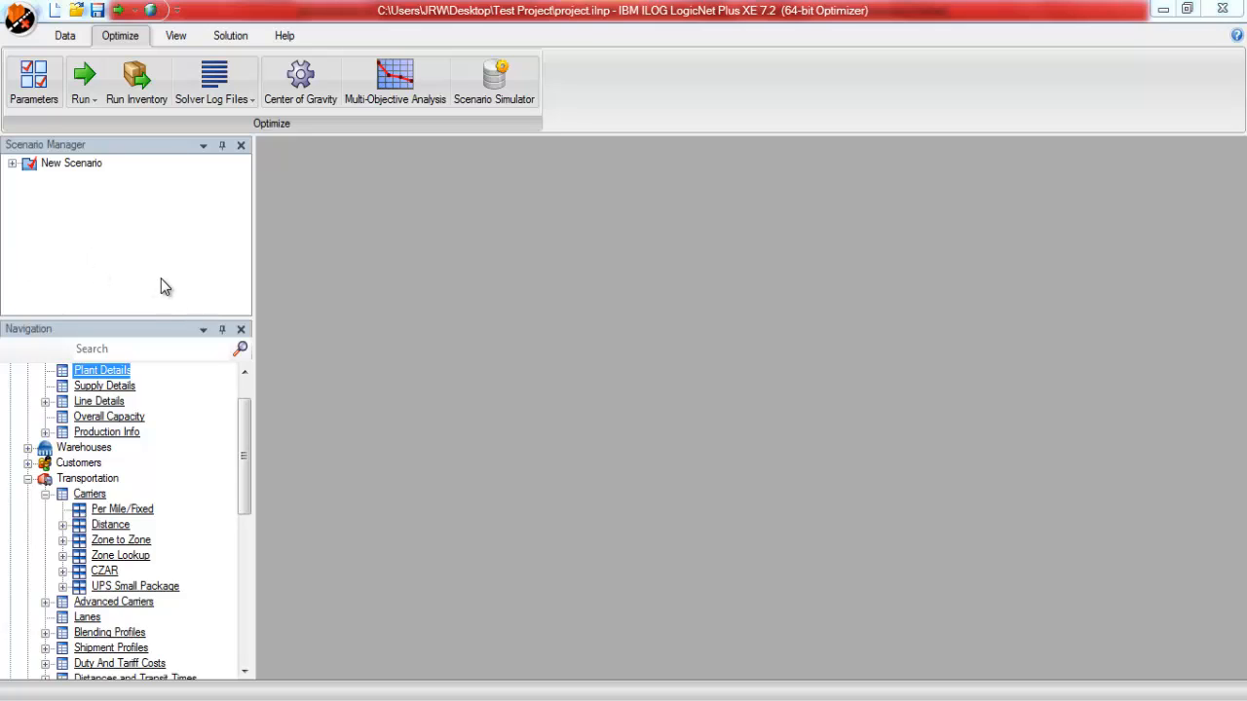
- Examine the optimization parameters, including the % Optimization Gap, and close them without running the solver
left_click(46, 102)
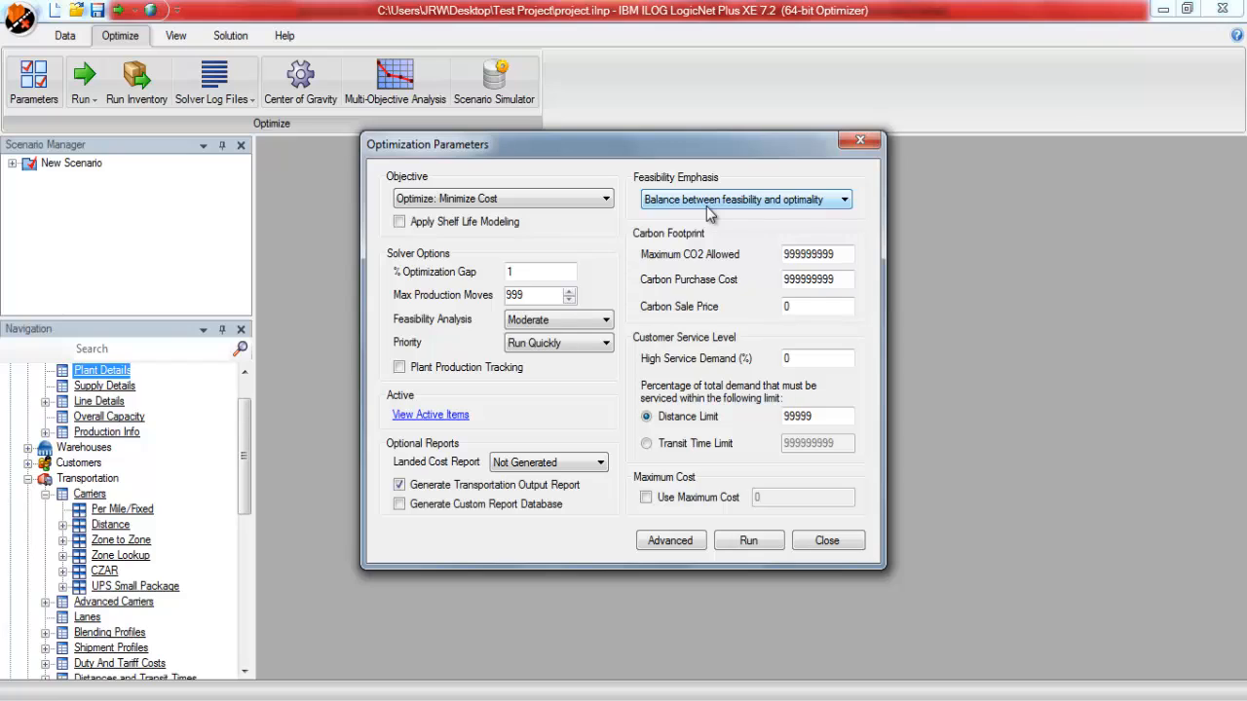
left_click(532, 273)
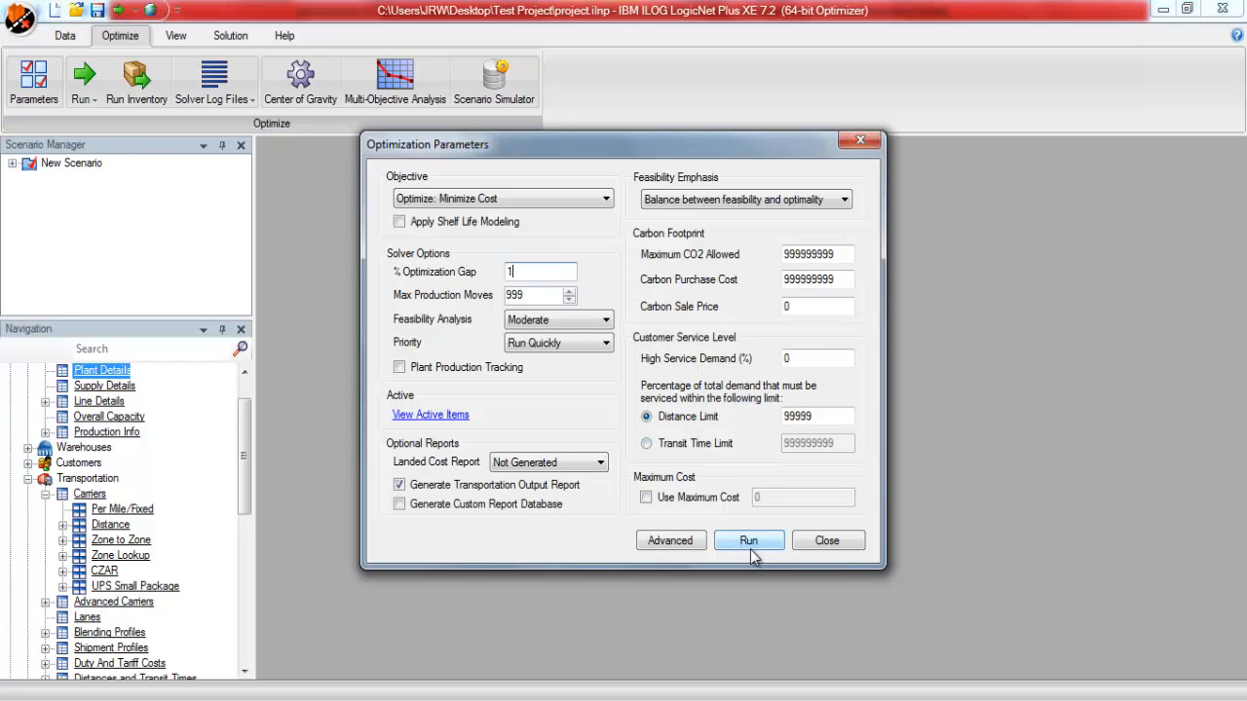
left_click(808, 546)
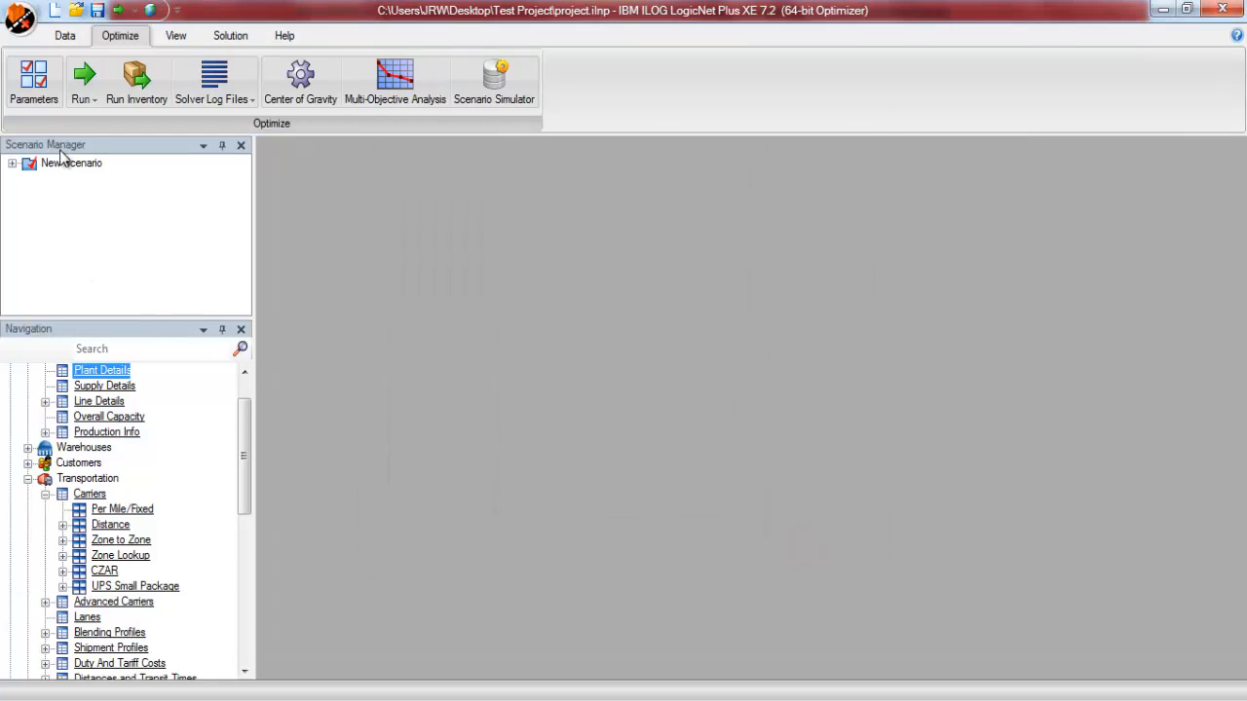
- Run the optimizer on New Scenario and dismiss the completion message
left_click(81, 101)
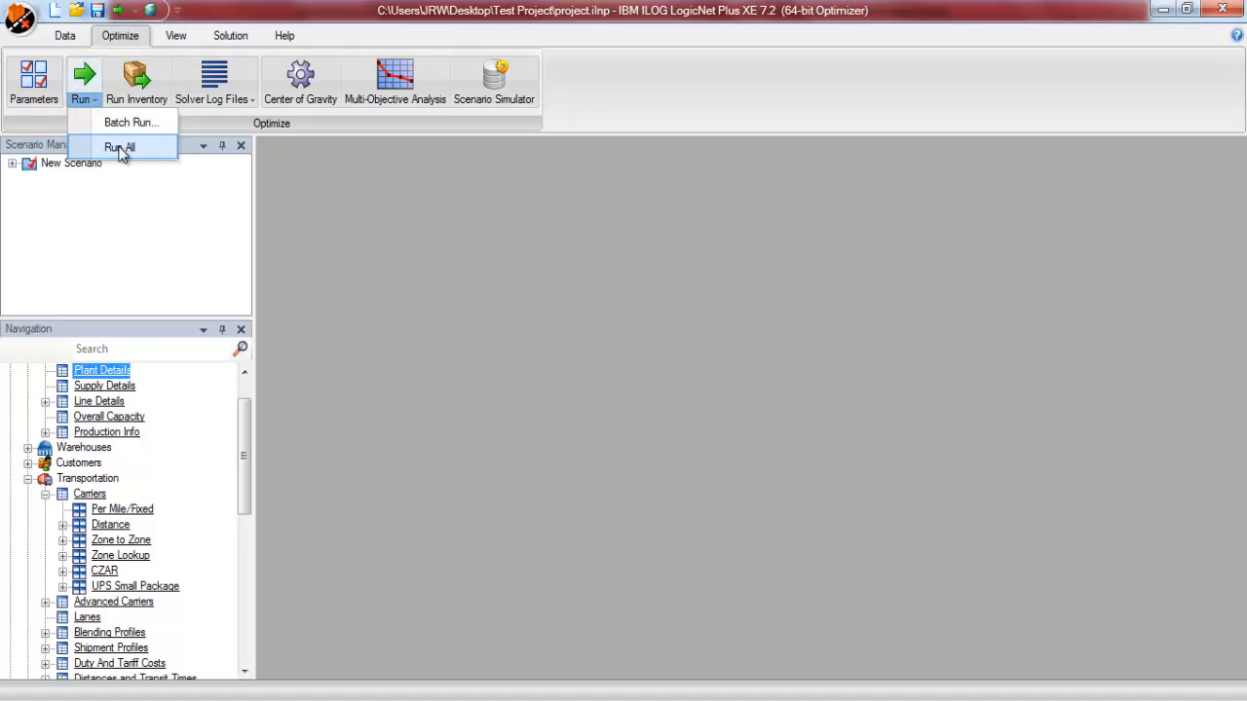
left_click(84, 96)
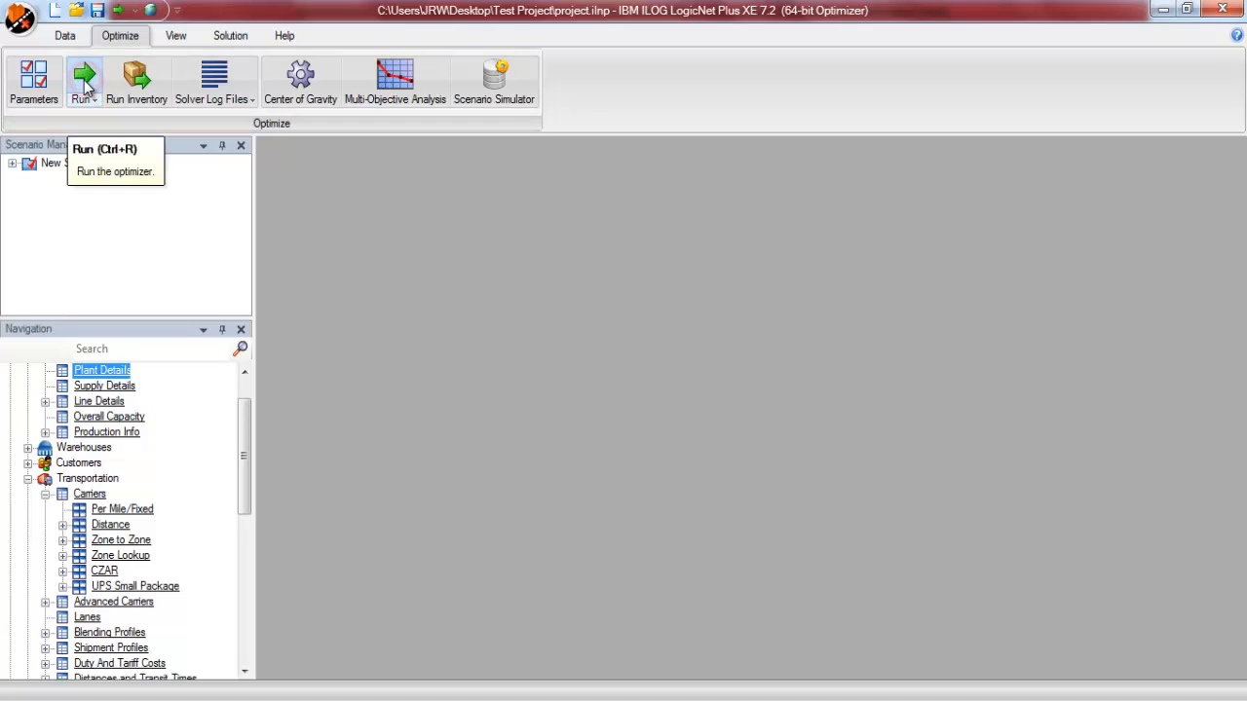
left_click(84, 86)
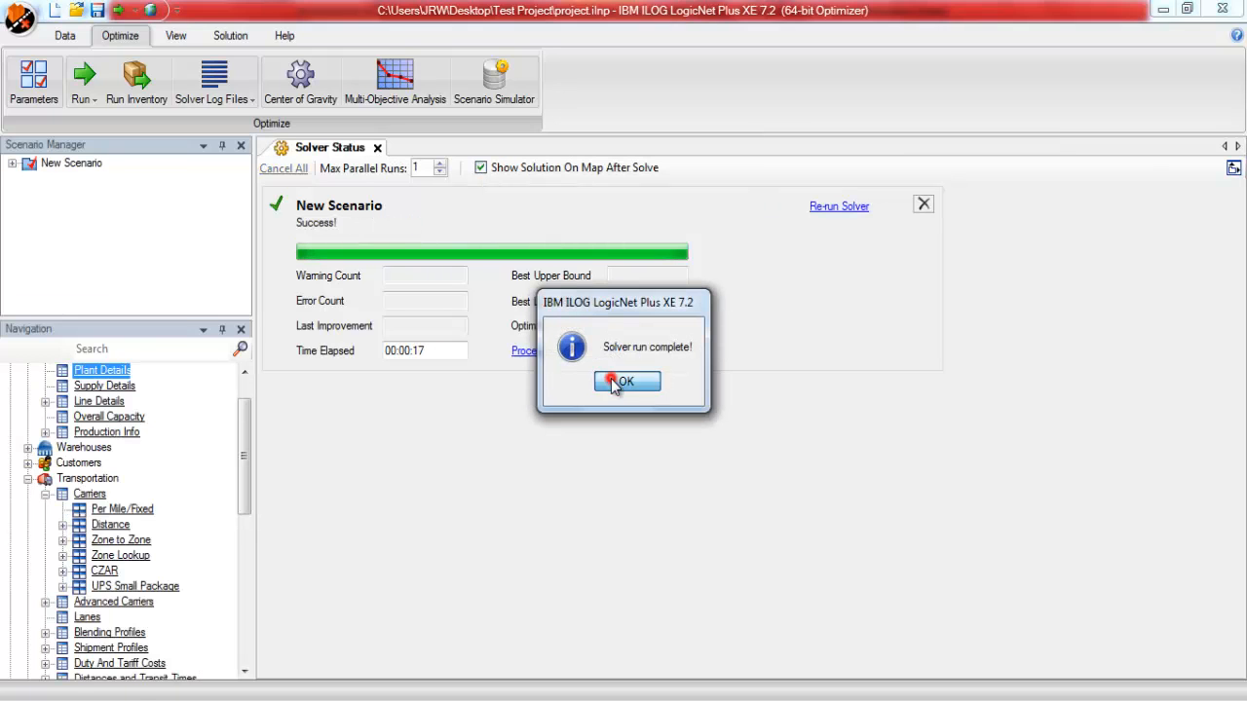
left_click(612, 380)
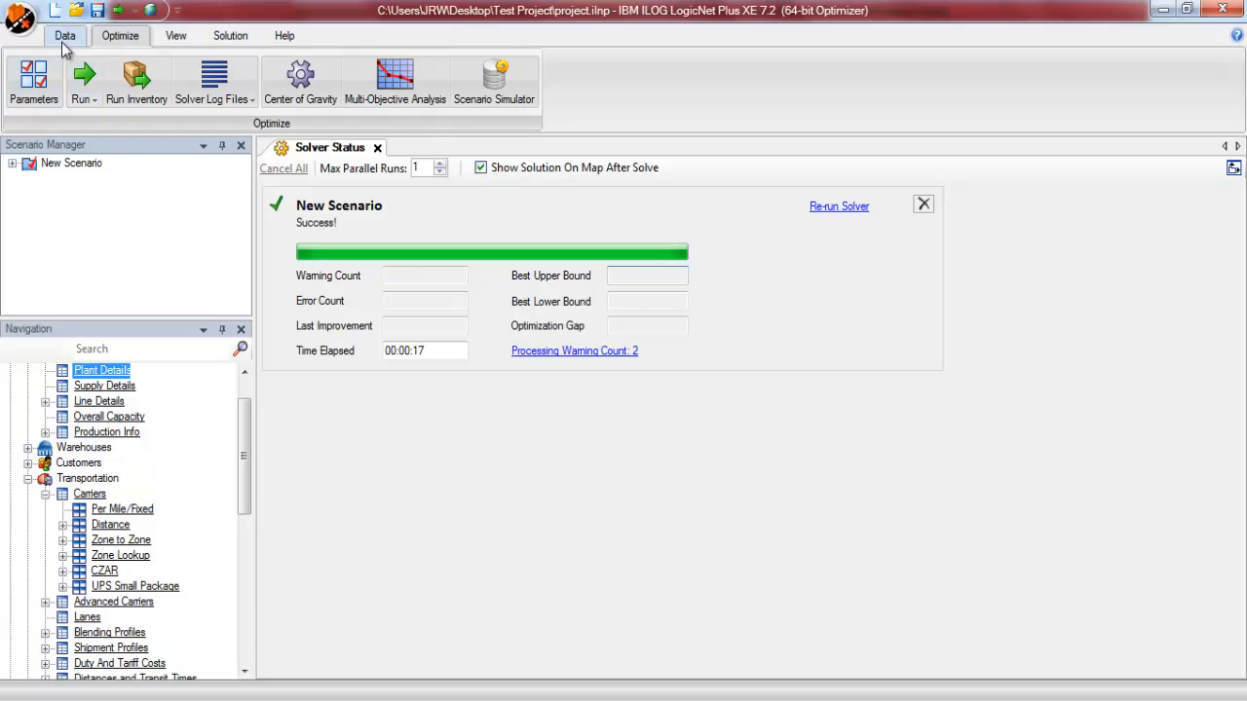
- Show the solution on the North America map and examine the flow between the plant and the customer
left_click(175, 35)
left_click(24, 78)
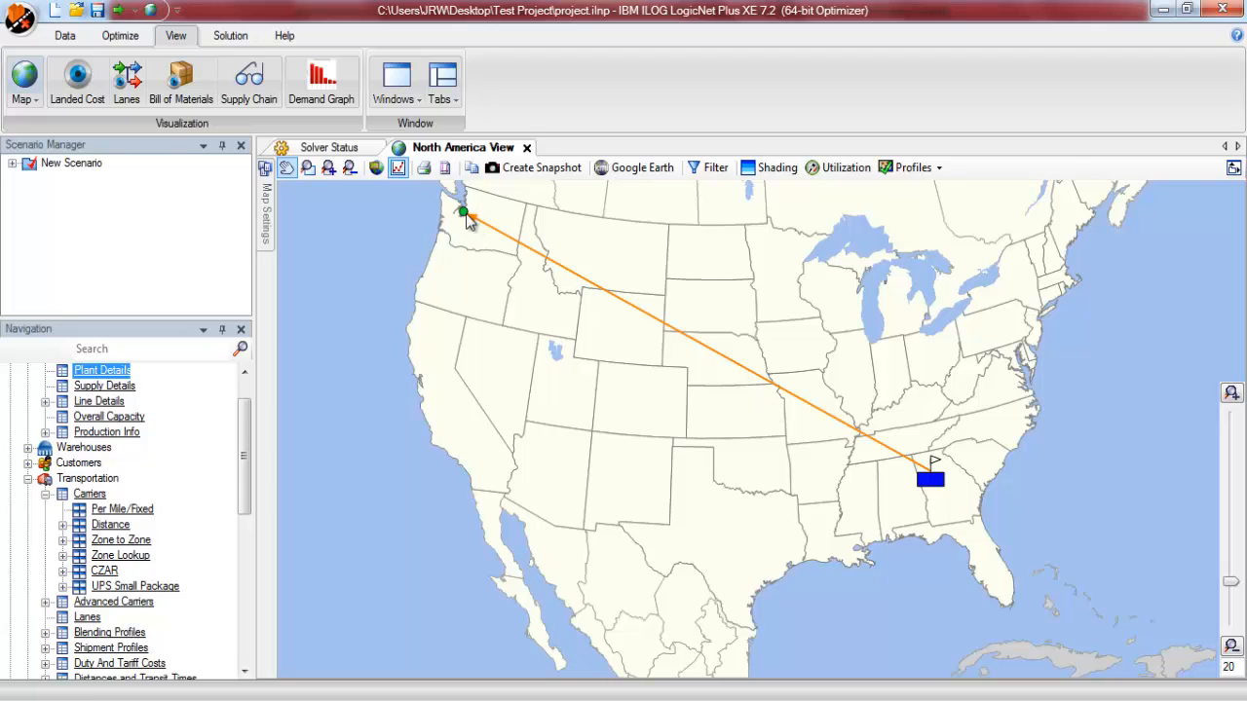
mouse_move(467, 219)
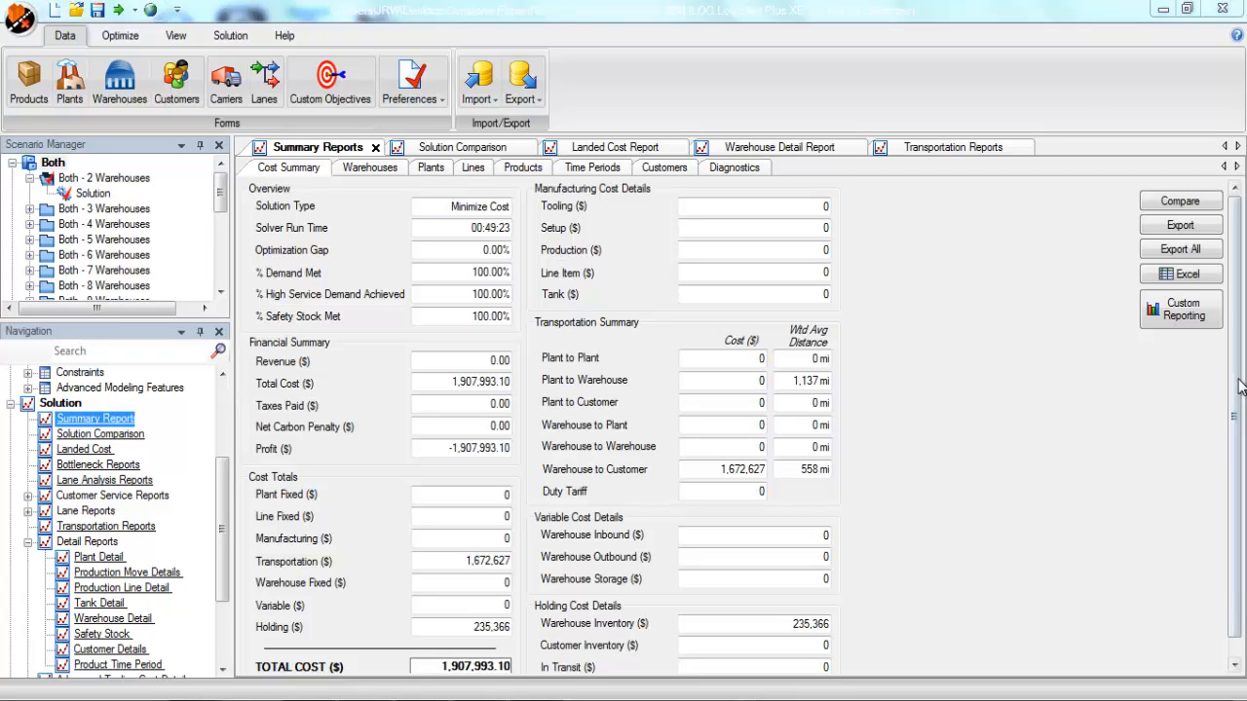
- Examine the Cost Summary, and compare the costs of the Both scenarios with 2 to 7 warehouses in Solution Comparison
mouse_move(1235, 365)
left_mouse_down()
mouse_move(1240, 395)
mouse_move(1243, 368)
left_mouse_up()
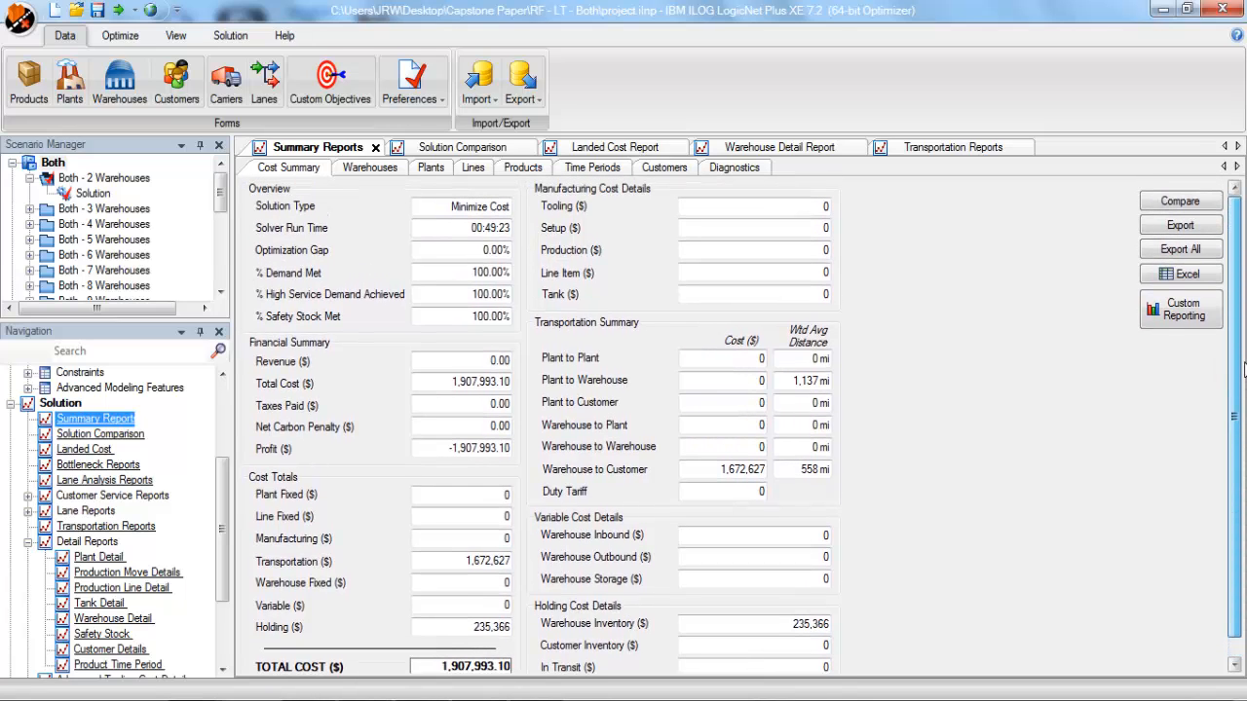
left_click(1180, 200)
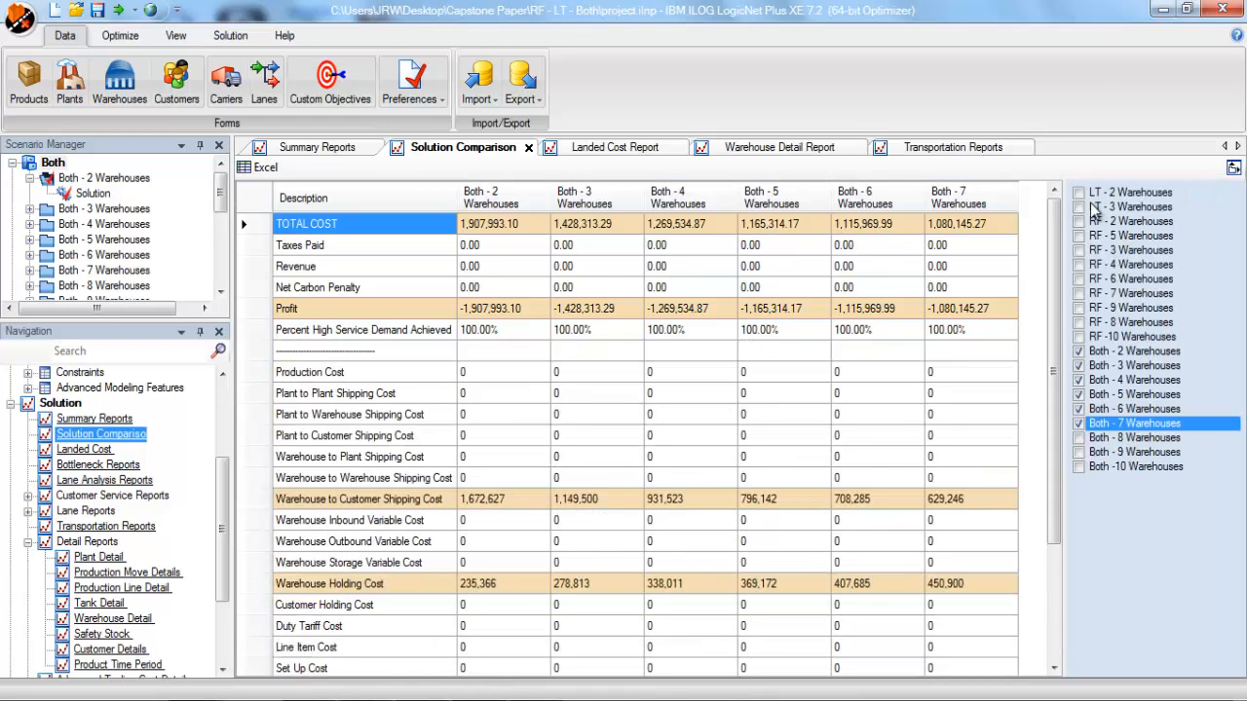
left_click(1078, 409)
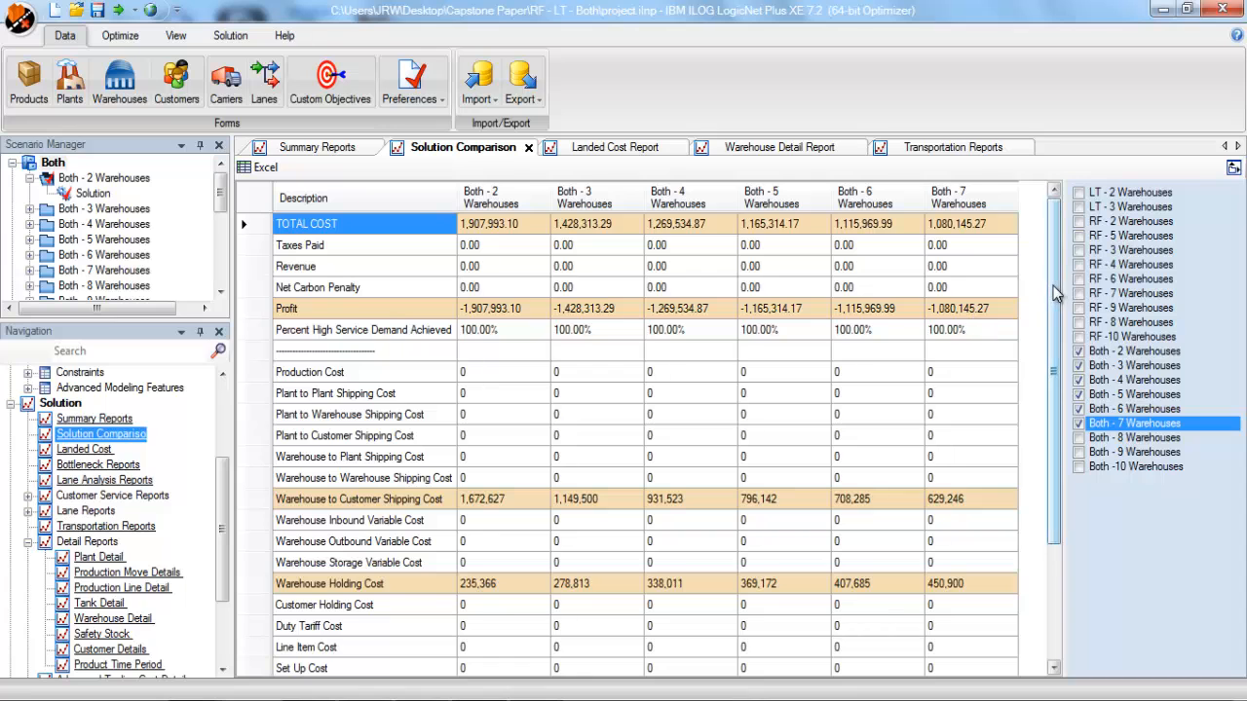
mouse_move(1056, 297)
left_mouse_down()
mouse_move(1054, 429)
mouse_move(1042, 297)
left_mouse_up()
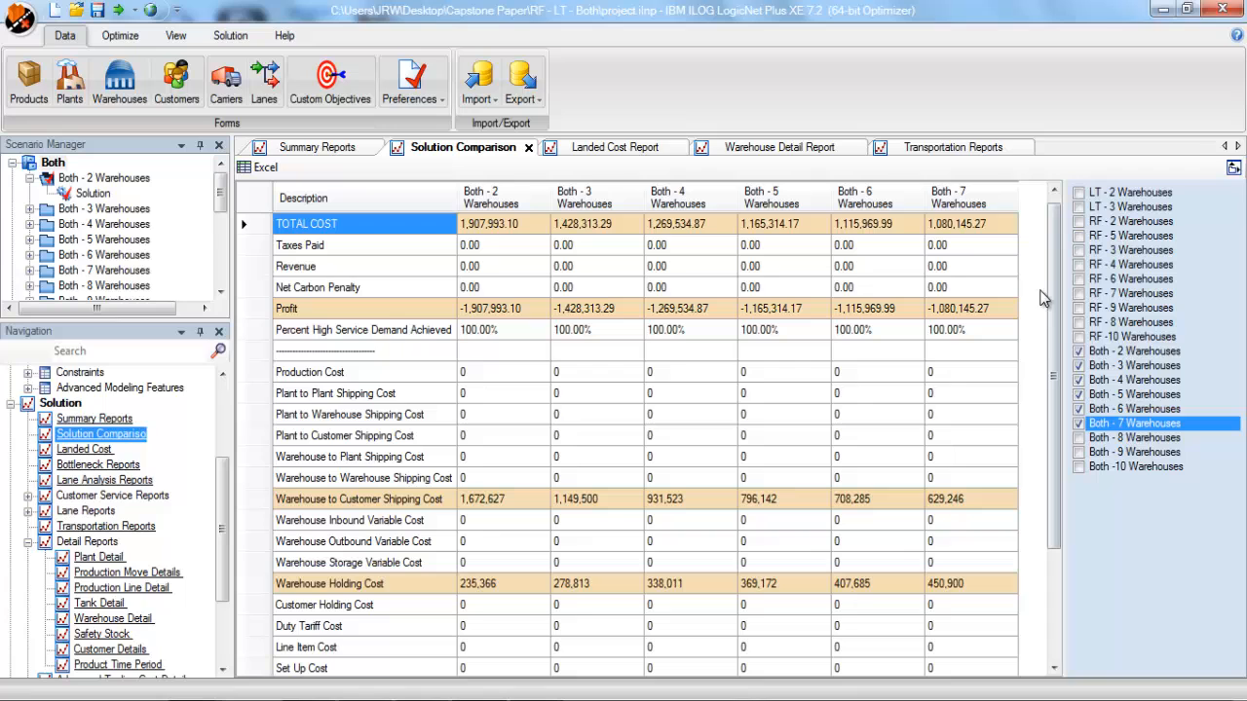
- Review the warehouse, plant, line and product results in the Summary Reports
left_click(334, 146)
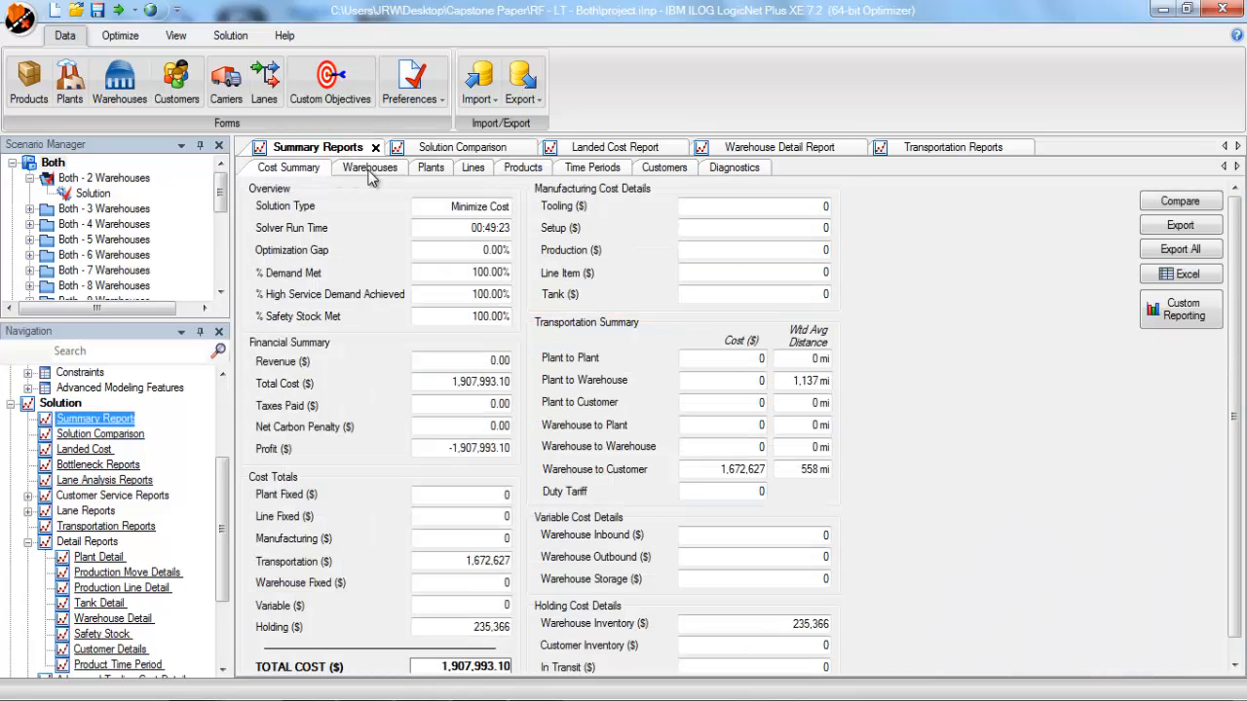
left_click(369, 169)
left_click(428, 167)
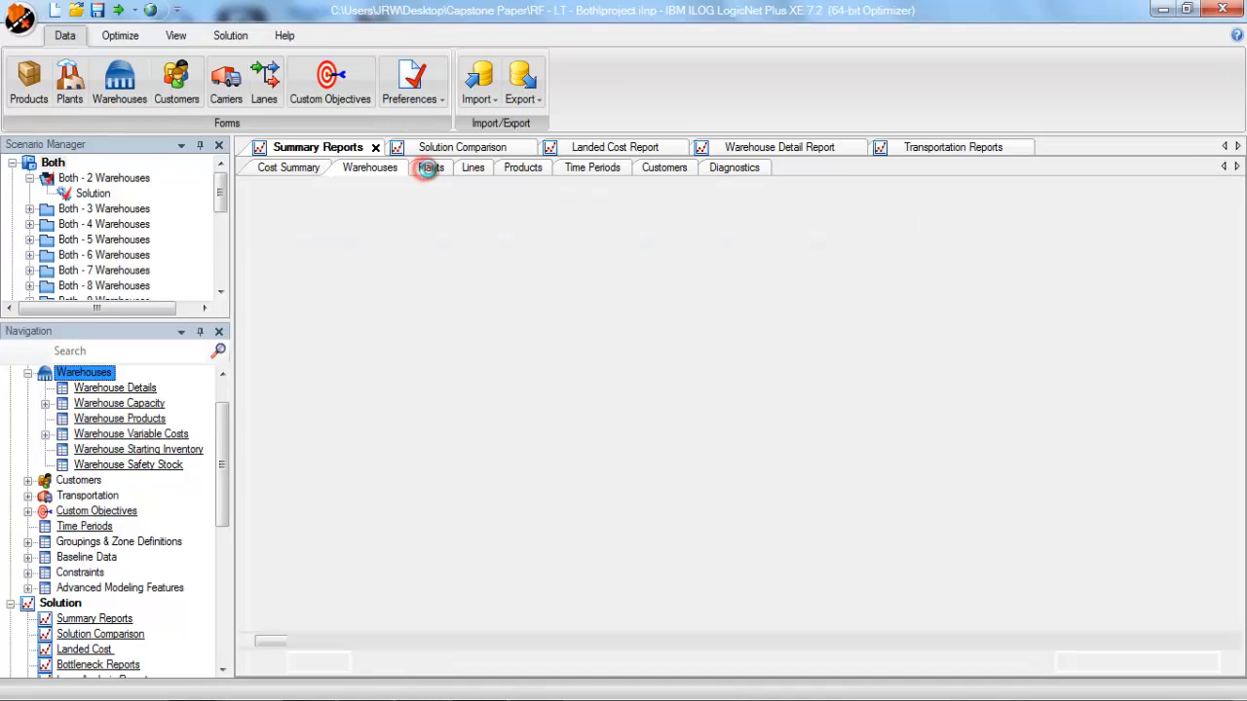
left_click(472, 170)
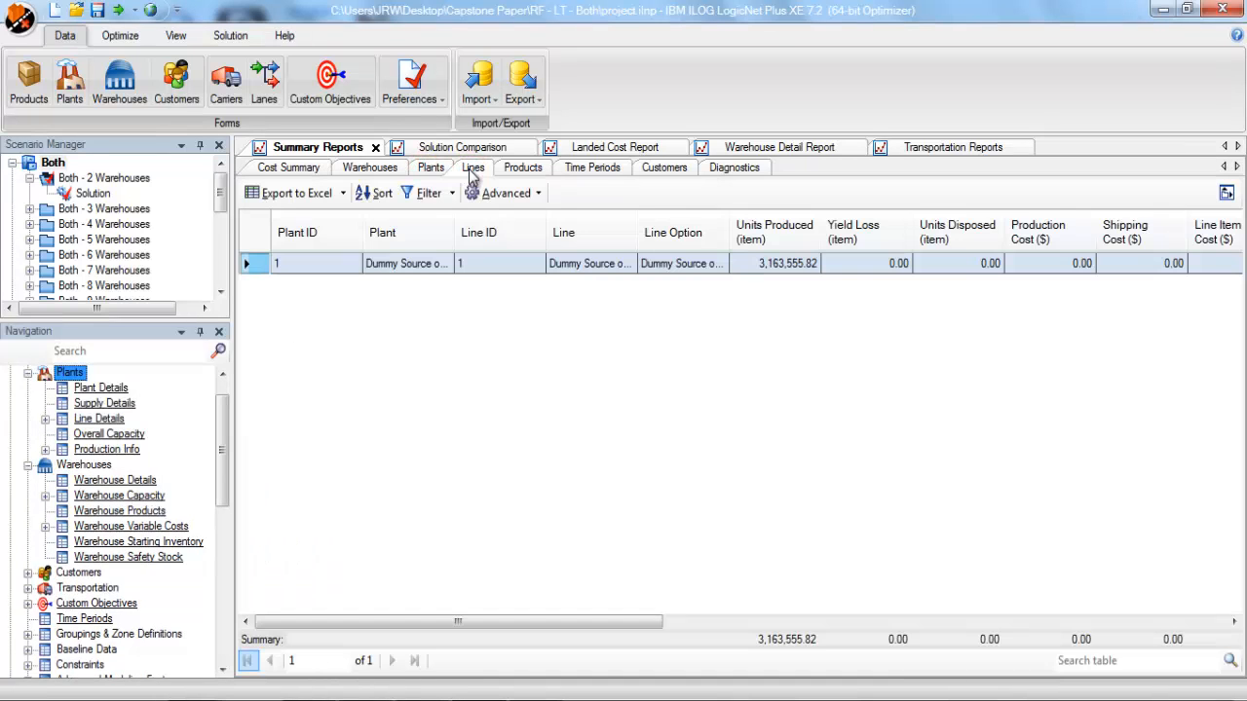
left_click(542, 172)
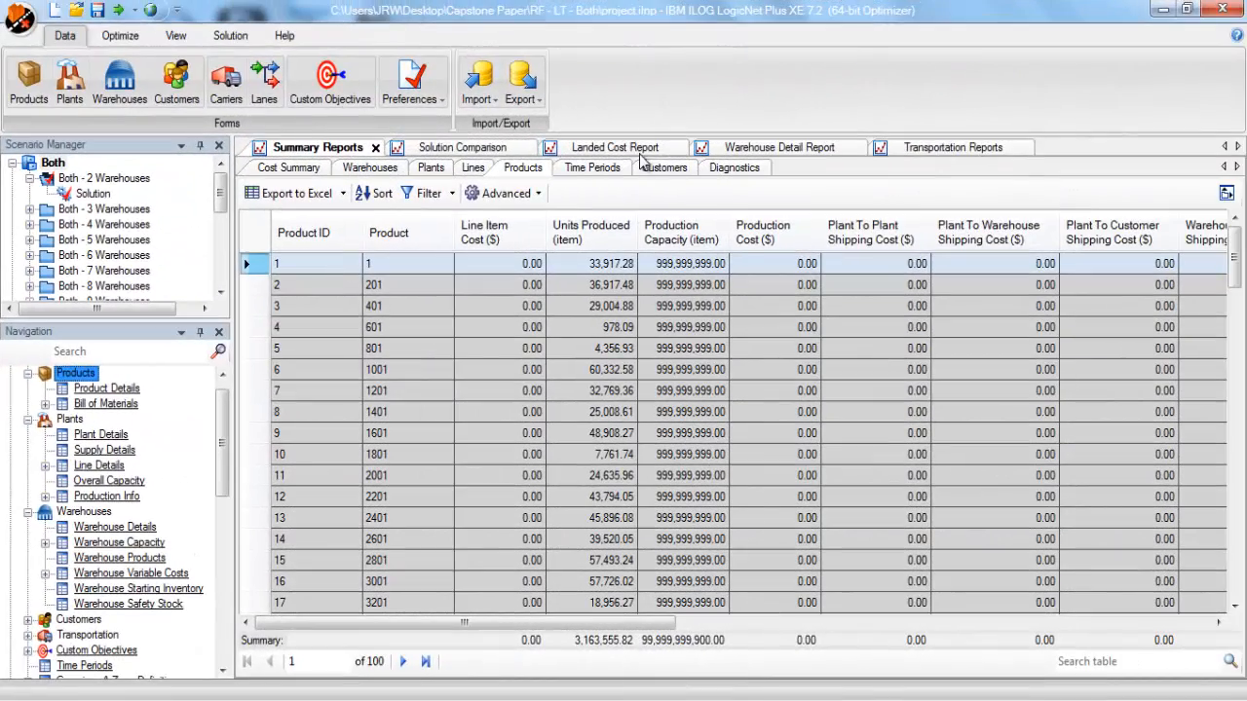
- Review the customer demand costs in the Landed Cost Report, and the warehouse and cost results in the Warehouse Detail Report
left_click(643, 150)
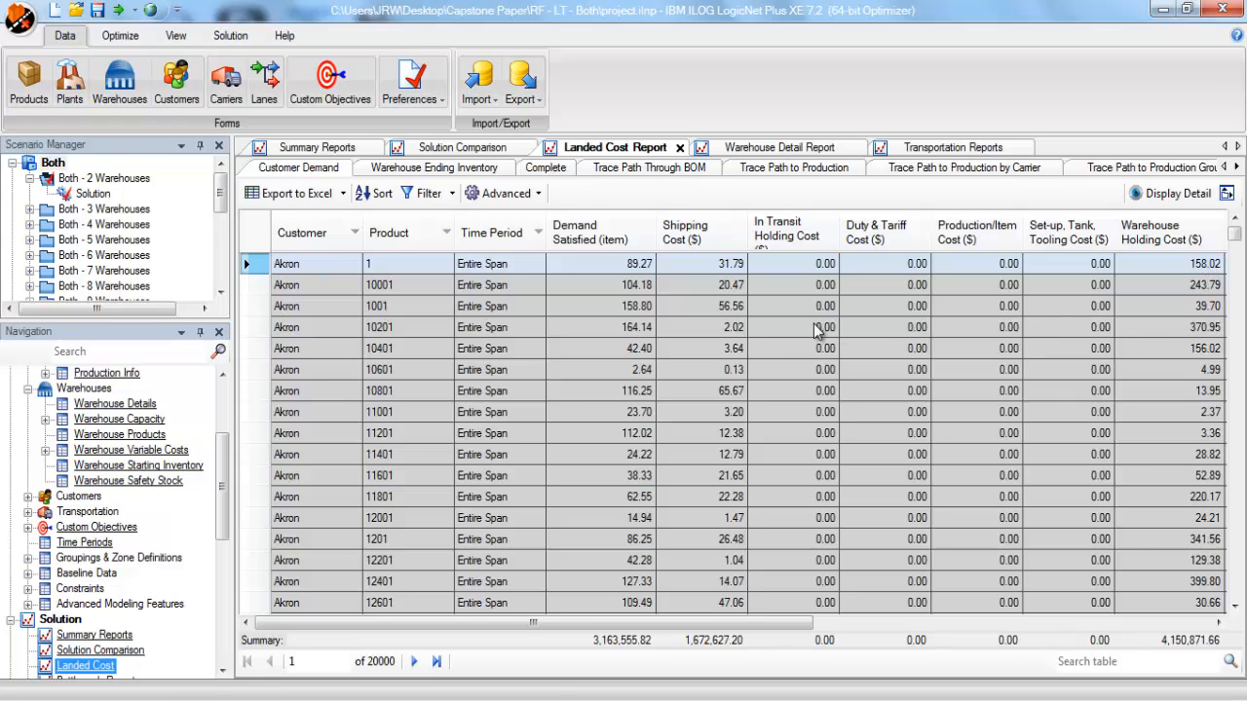
left_click_drag(745, 624, 494, 628)
left_click(614, 640)
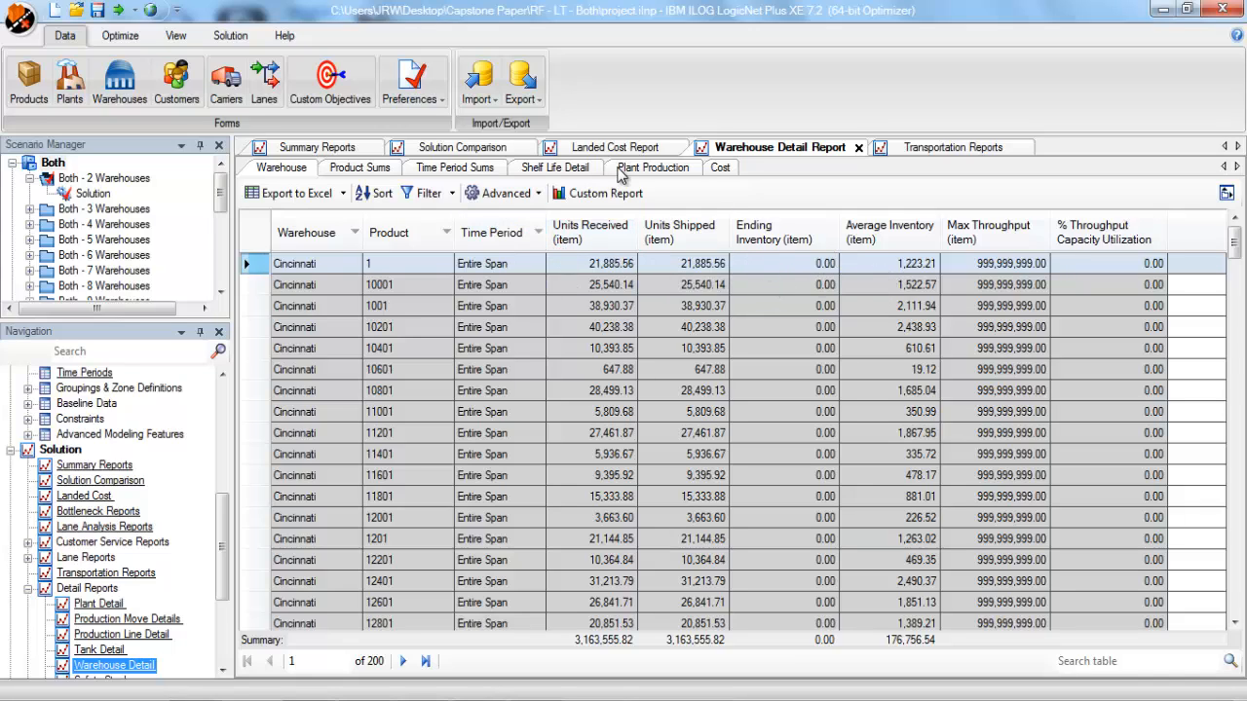
left_click(720, 169)
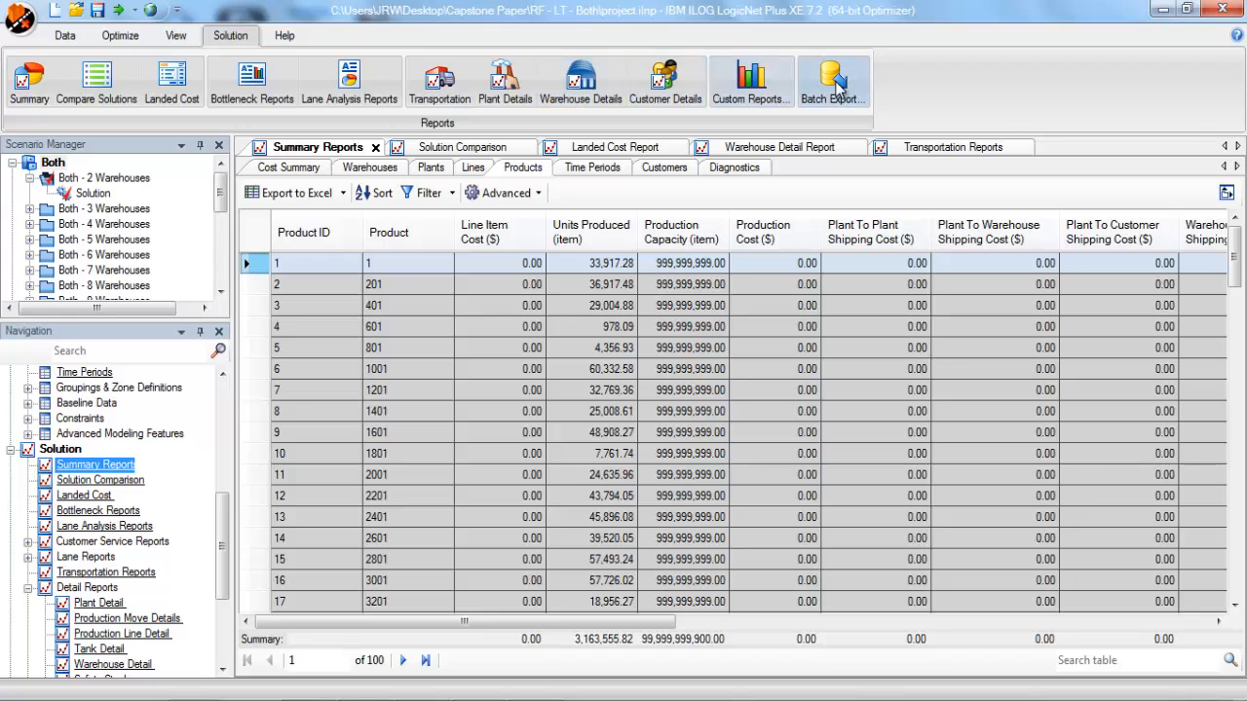
- Open the batch export settings and examine the input tables, report tables, scenarios and file formats available for export
left_click(835, 89)
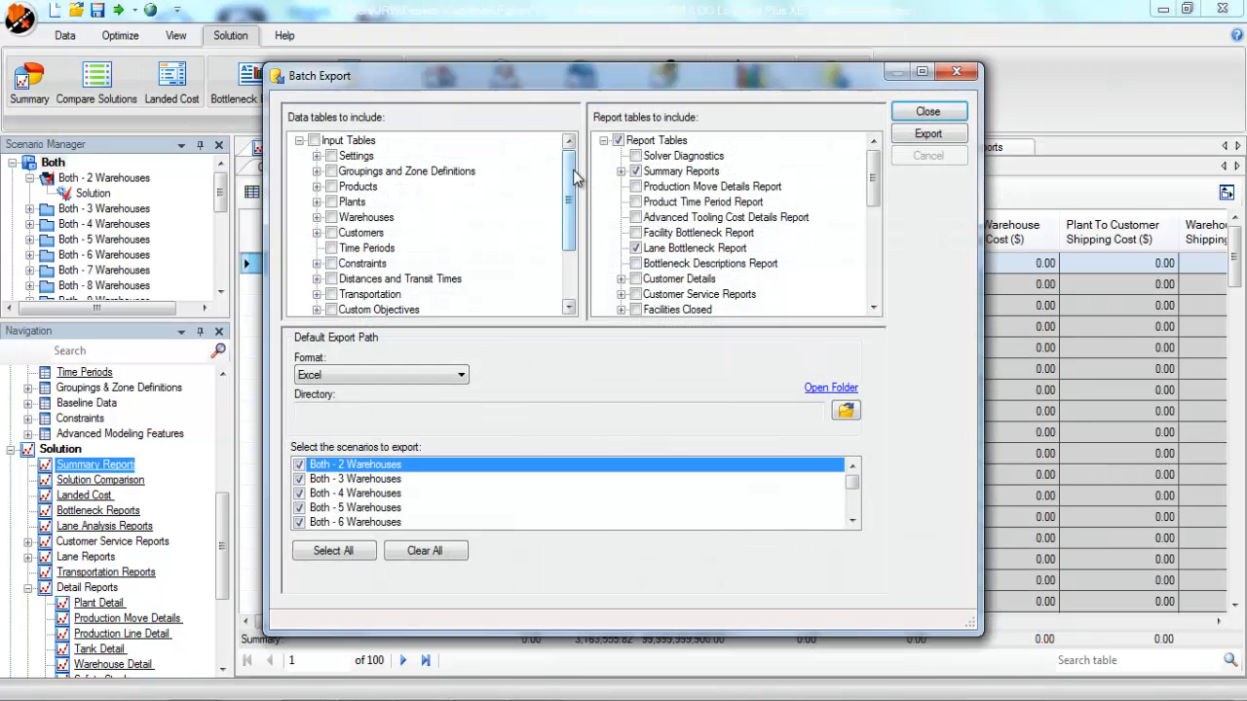
left_click_drag(575, 178, 569, 230)
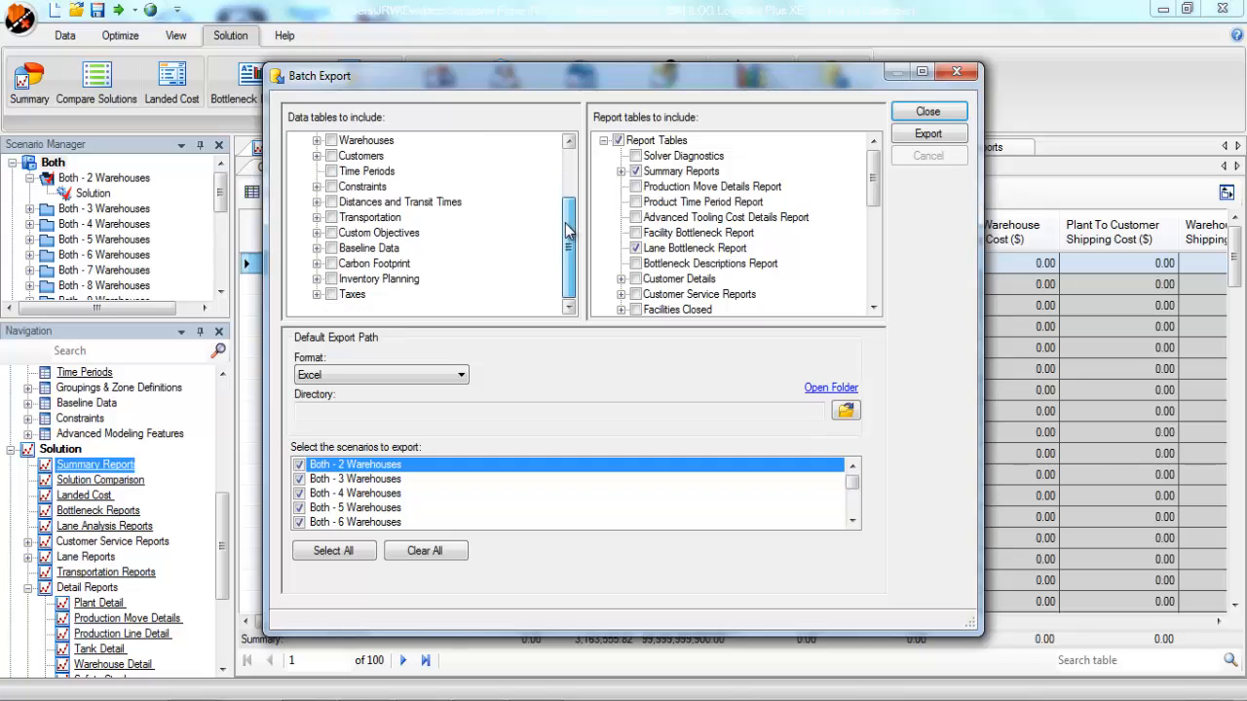
left_click(317, 187)
left_click(316, 187)
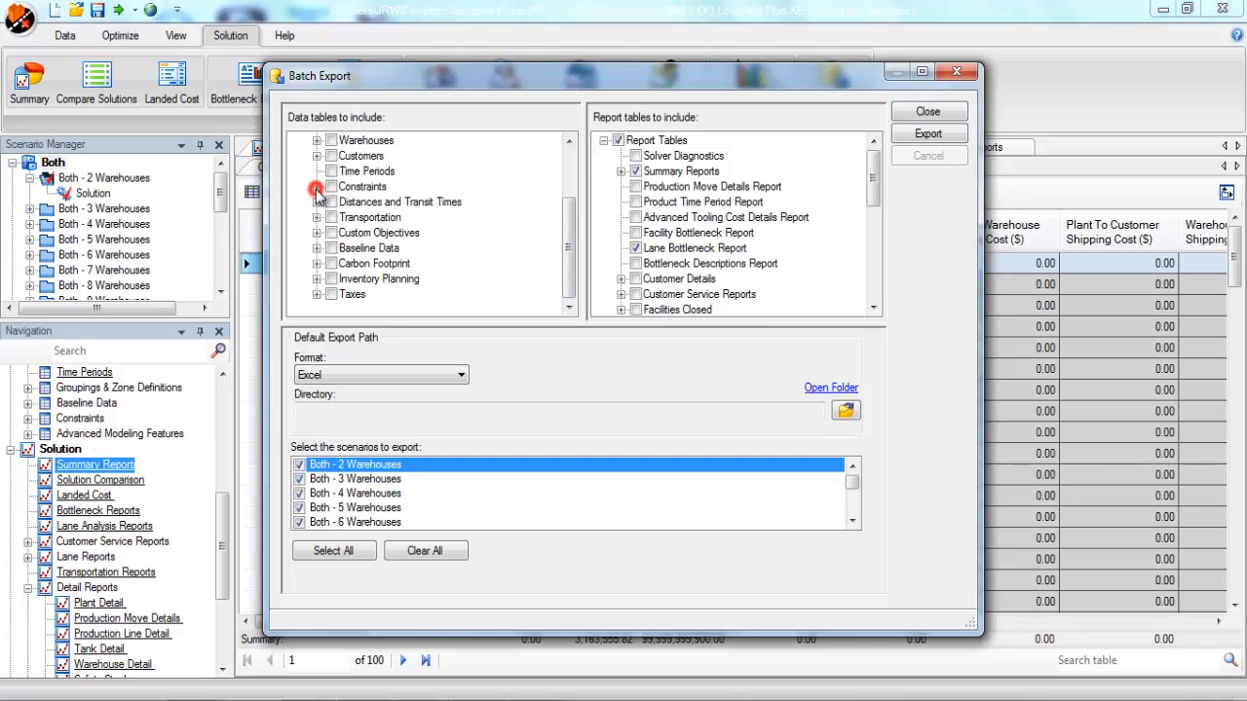
left_click_drag(871, 174, 871, 282)
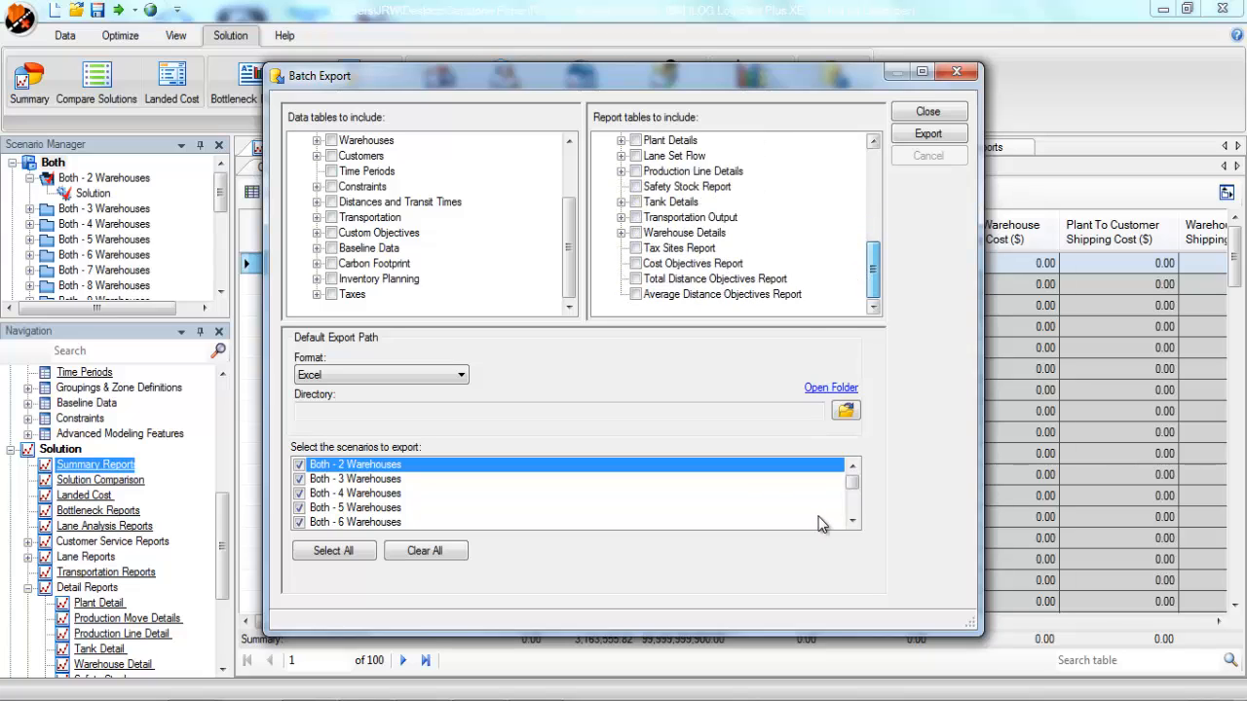
left_click_drag(853, 484, 859, 458)
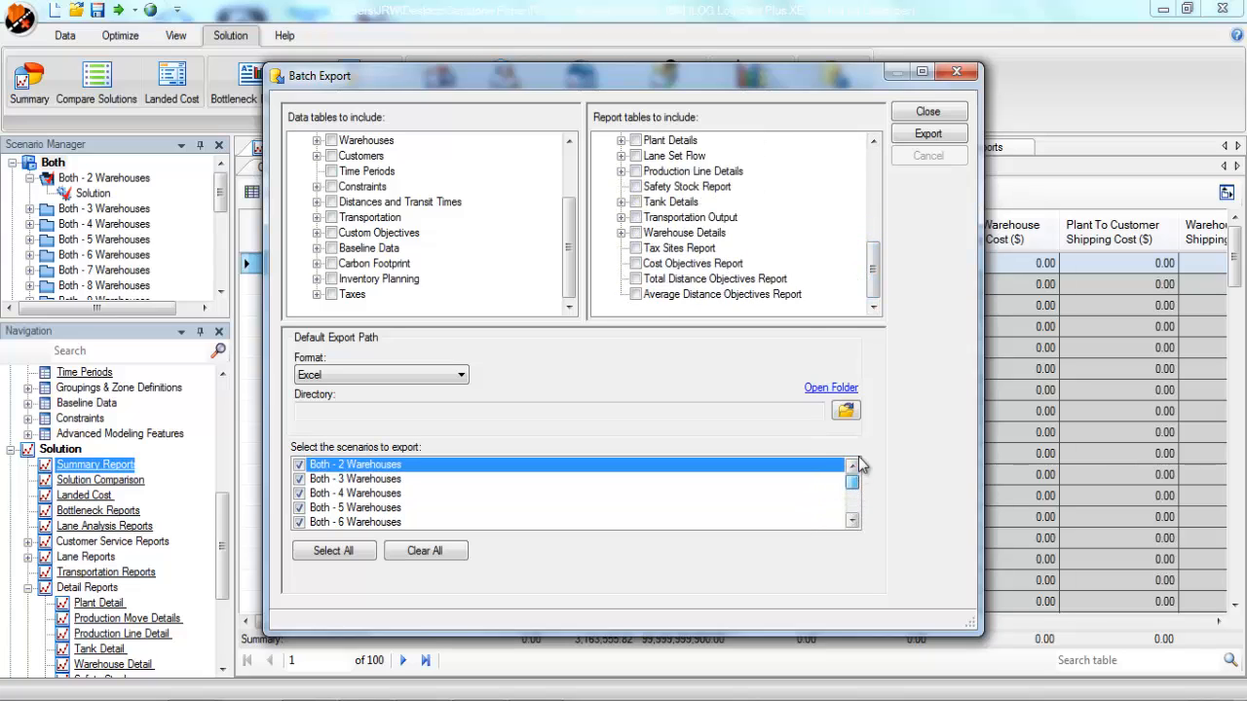
left_click(458, 376)
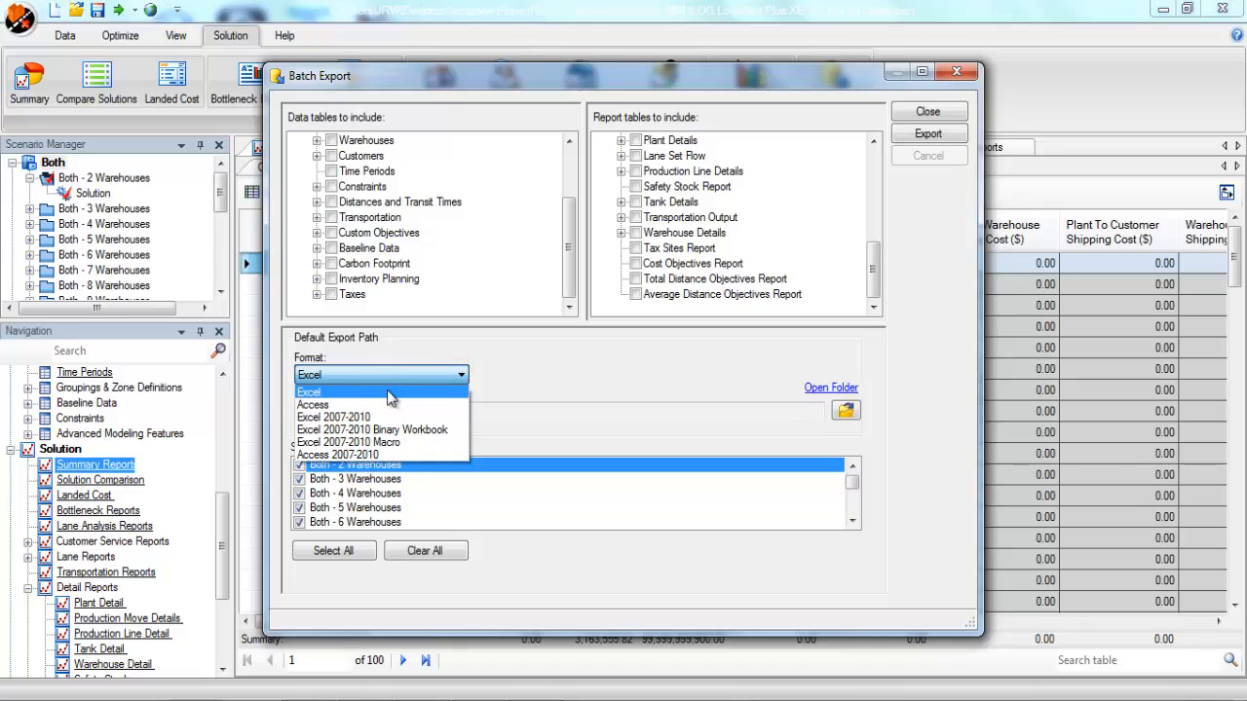
left_click(413, 370)
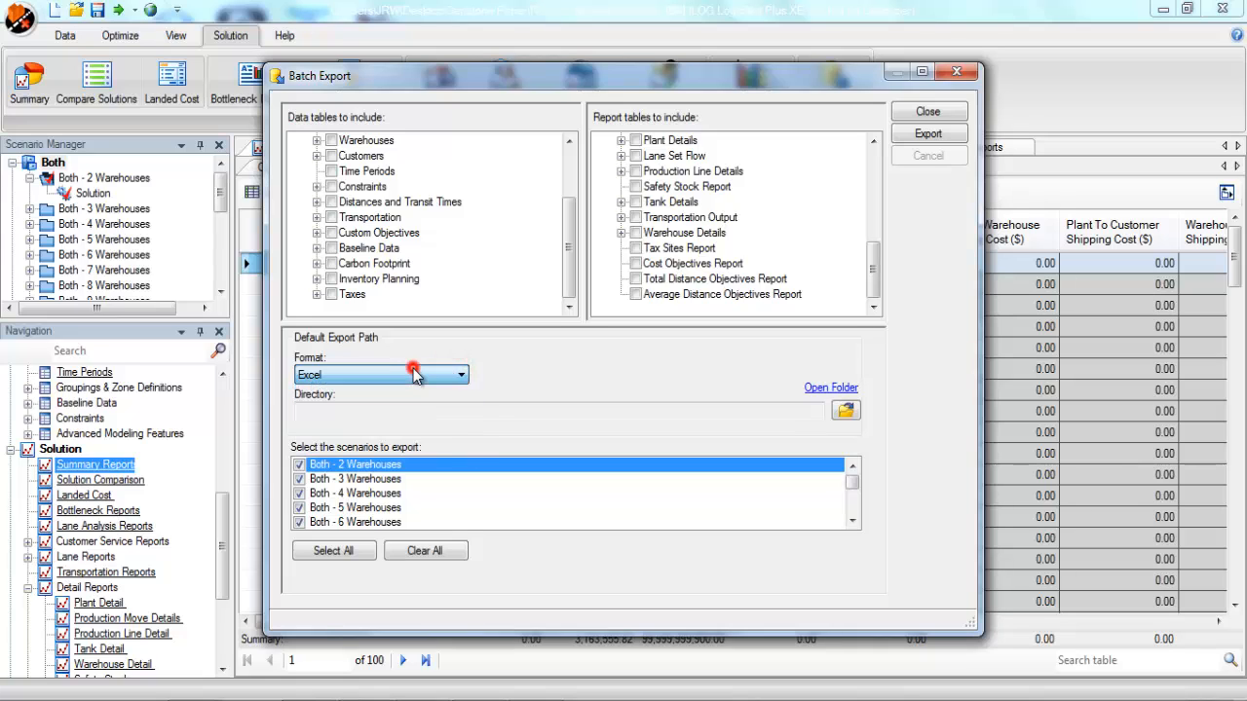